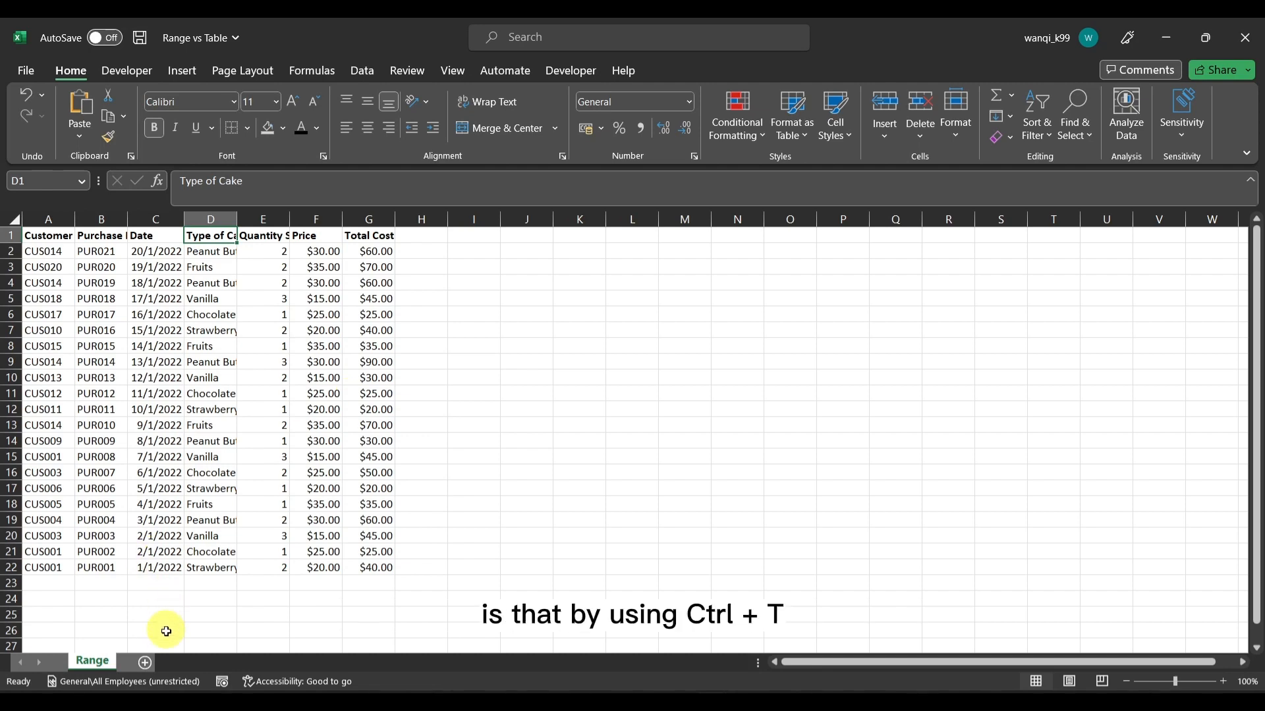
Add a new worksheet and copy the whole data set from the Range sheet into it, starting at cell A1
{"action": "left_click", "coordinate": [146, 663]}
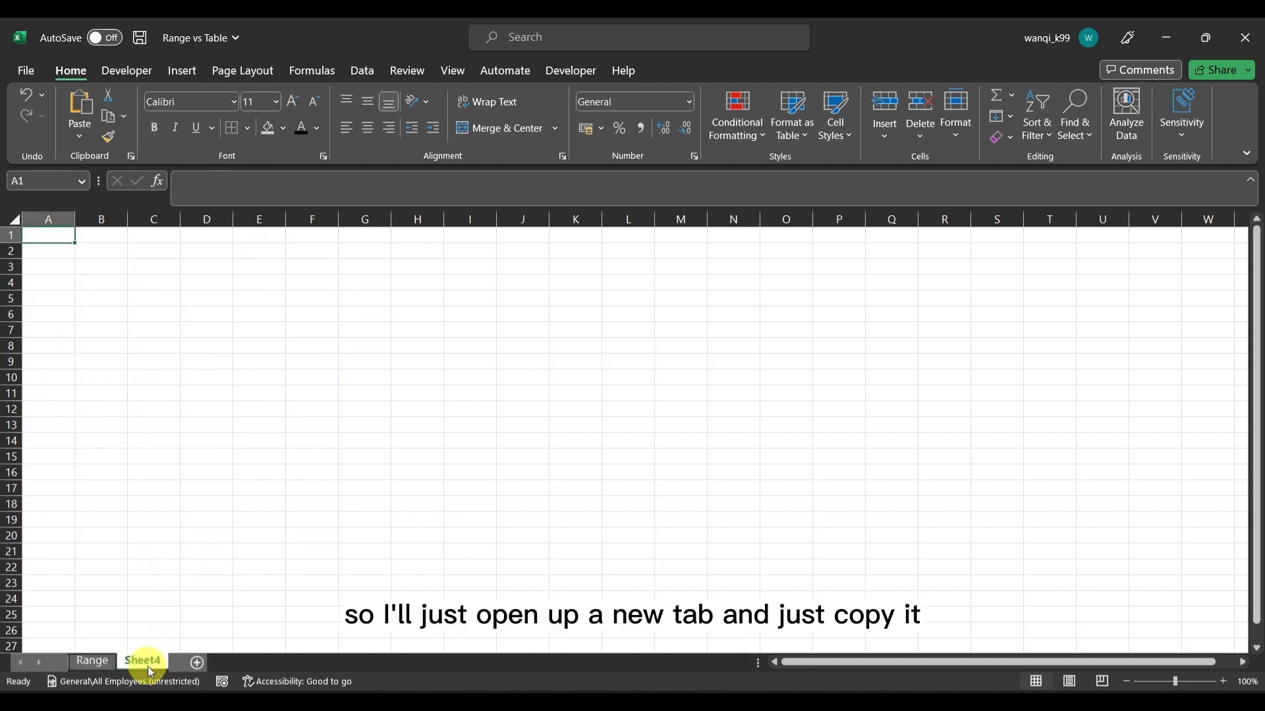
{"action": "left_click", "coordinate": [92, 661]}
{"action": "left_click", "coordinate": [51, 238]}
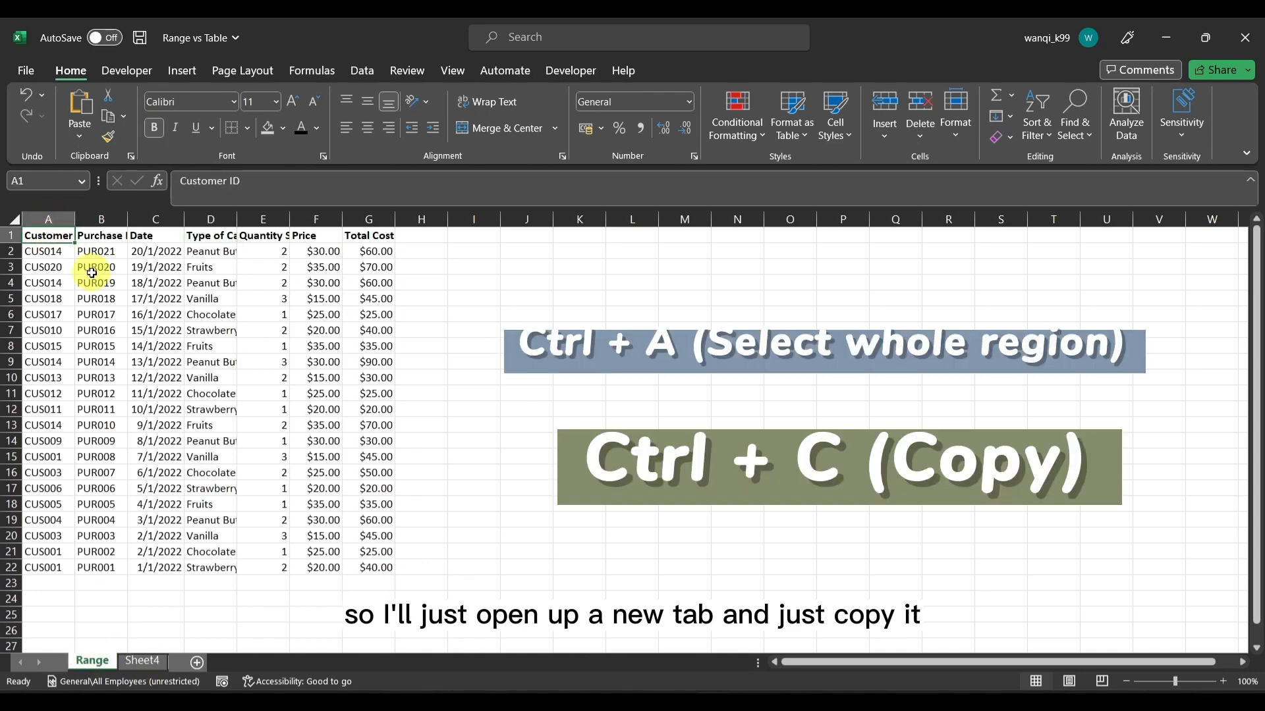
{"action": "key", "text": "ctrl+a"}
{"action": "key", "text": "ctrl+c"}
{"action": "left_click", "coordinate": [143, 661]}
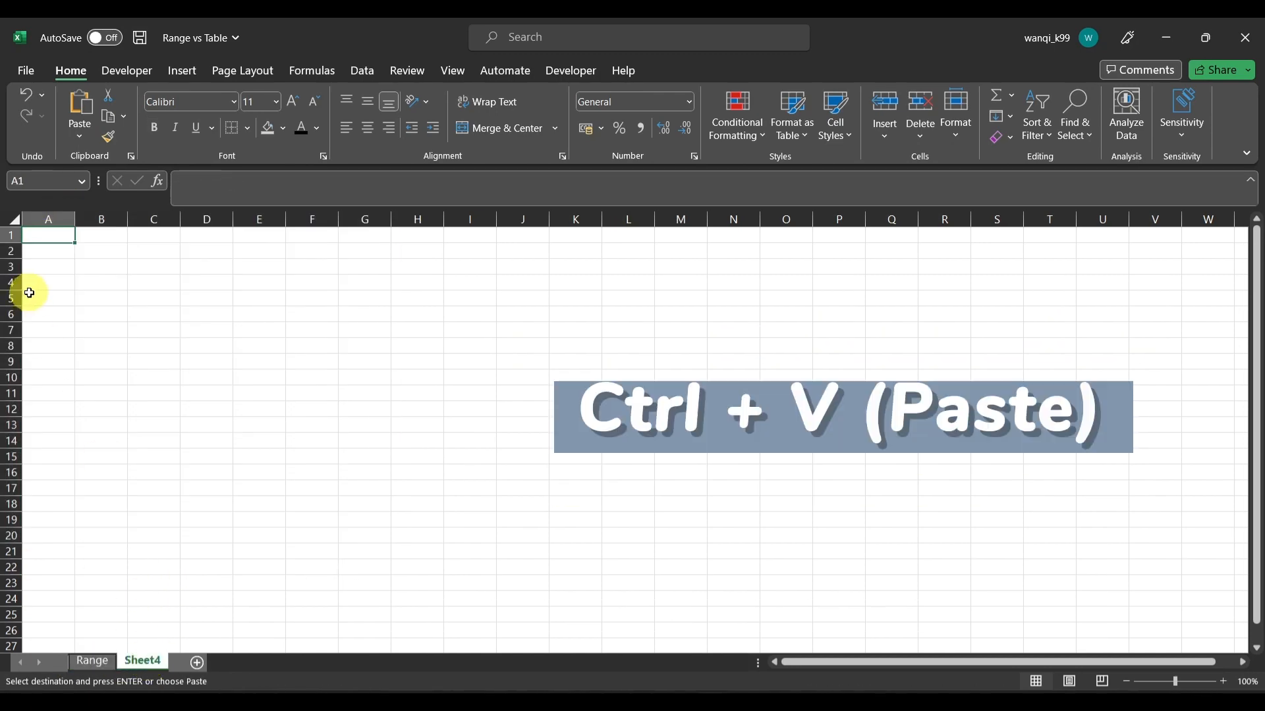
{"action": "key", "text": "ctrl+v"}
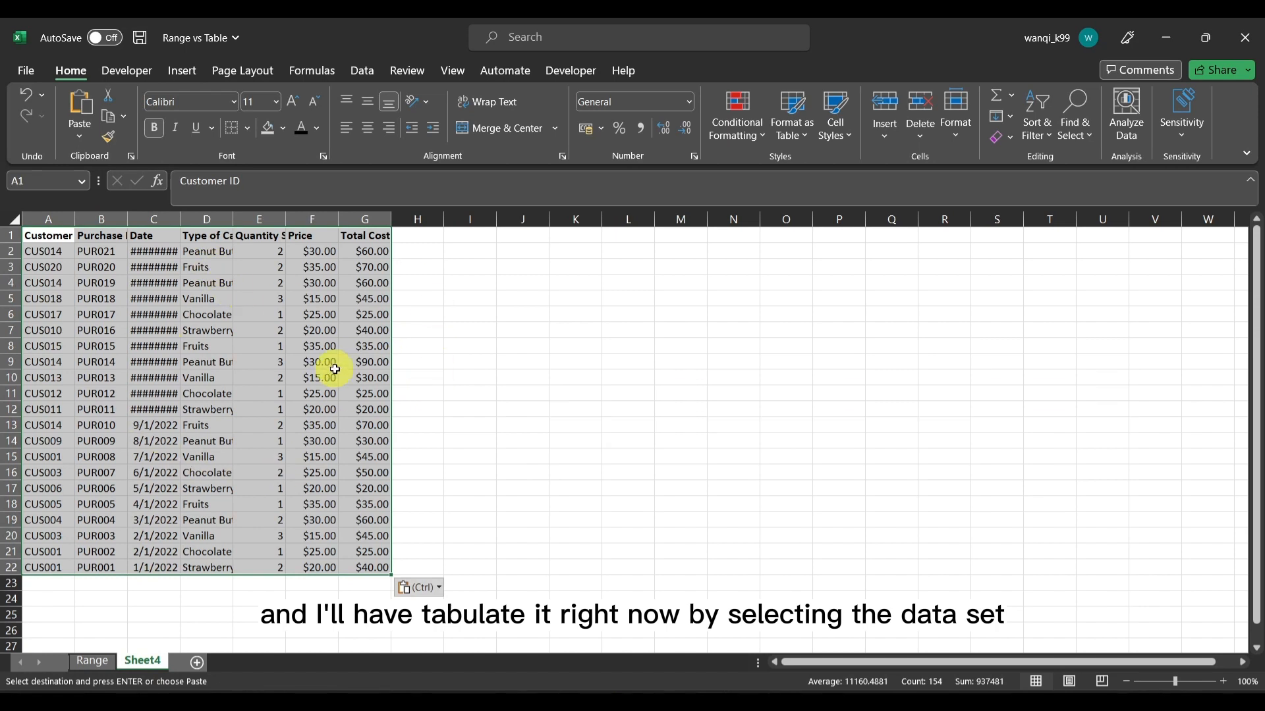
Convert the pasted data in A1:G22 into a table with headers, and autofit the width of the Date column
{"action": "key", "text": "ctrl+t"}
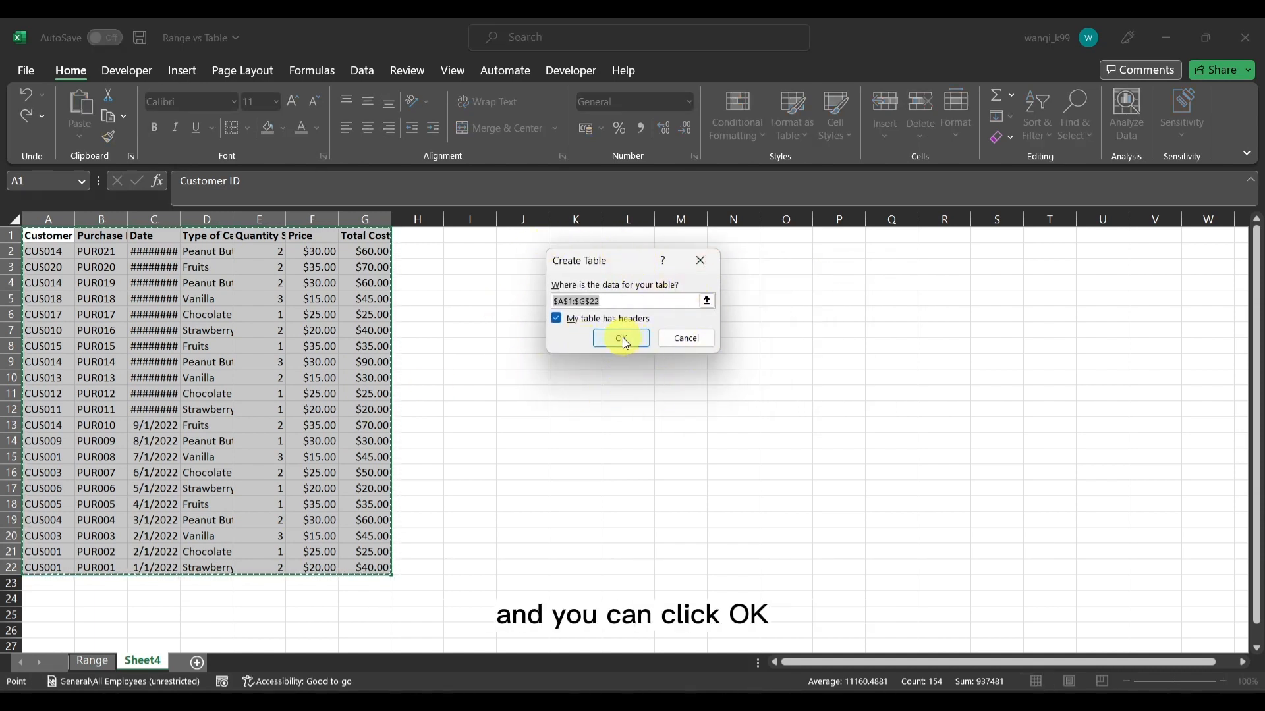
{"action": "left_click", "coordinate": [687, 338]}
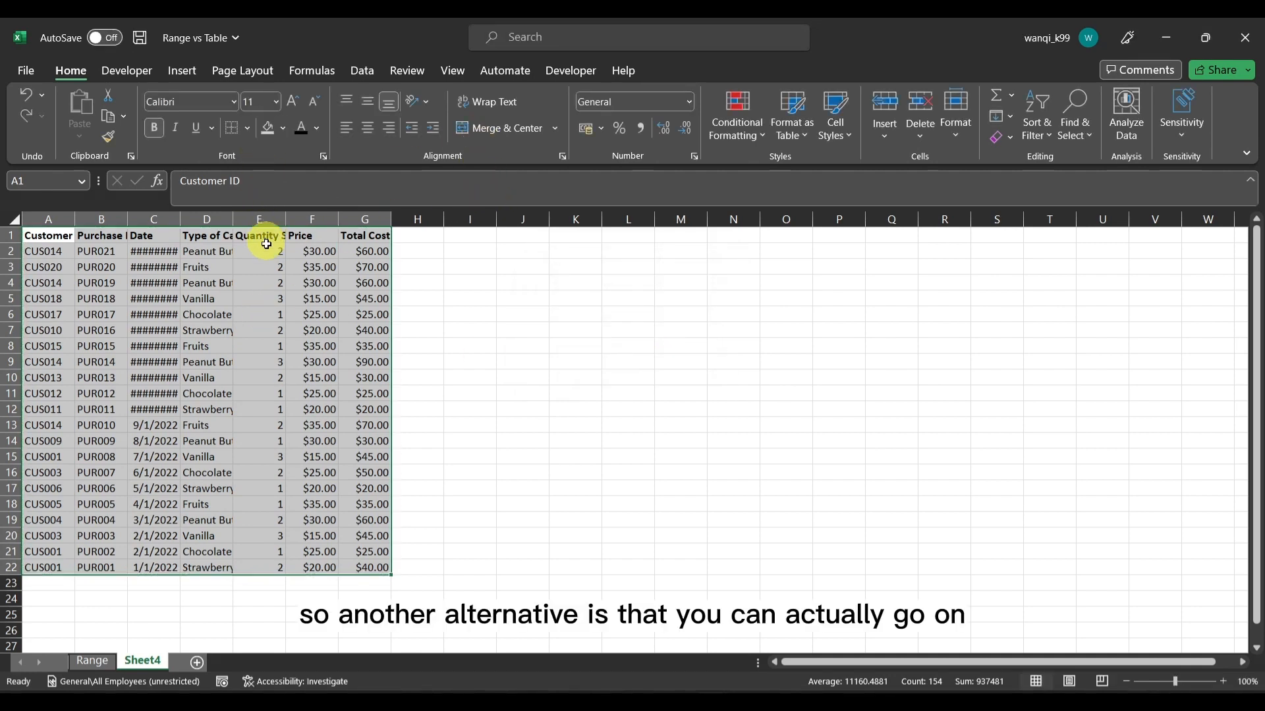
{"action": "left_click", "coordinate": [177, 71]}
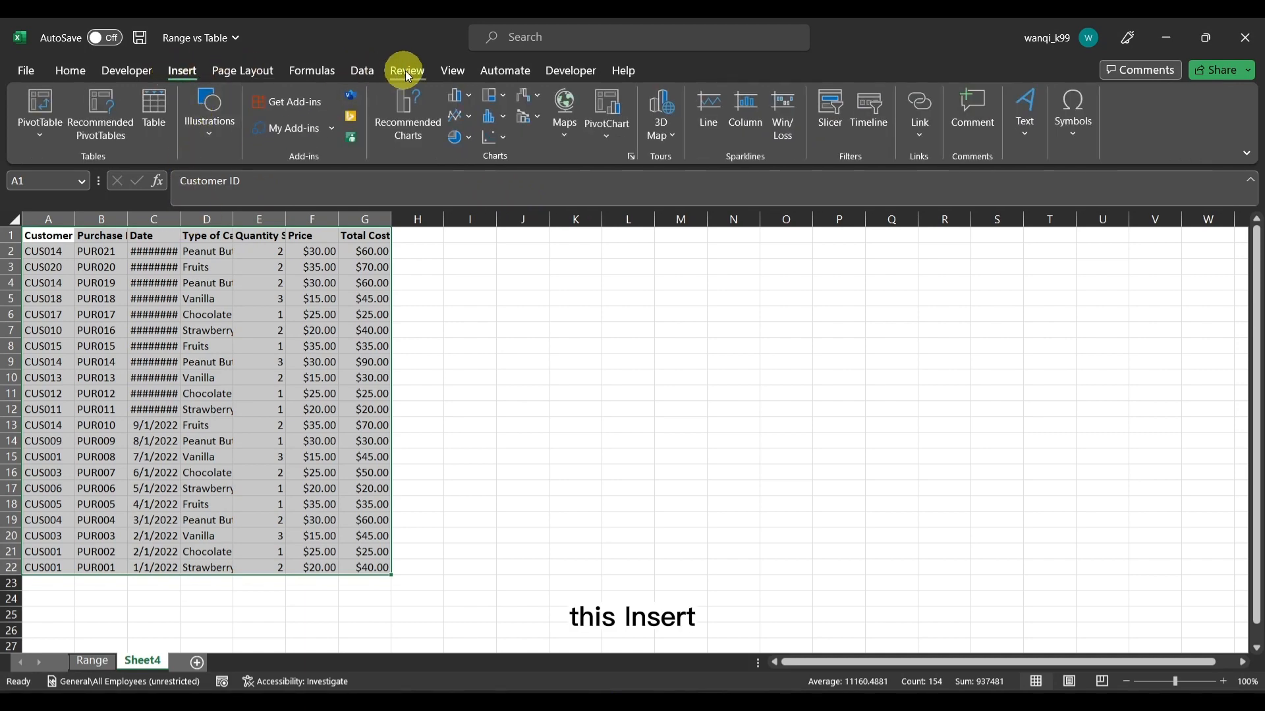
{"action": "left_click", "coordinate": [359, 70]}
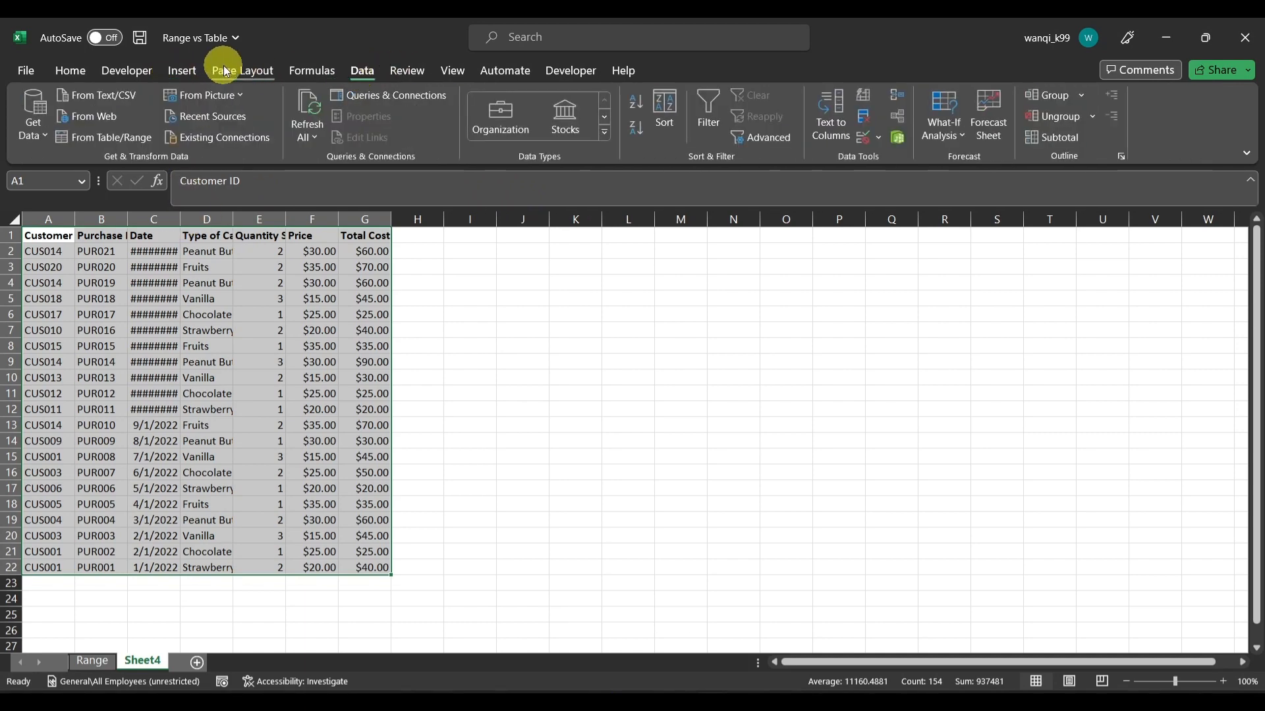
{"action": "left_click", "coordinate": [183, 70]}
{"action": "left_click", "coordinate": [148, 109]}
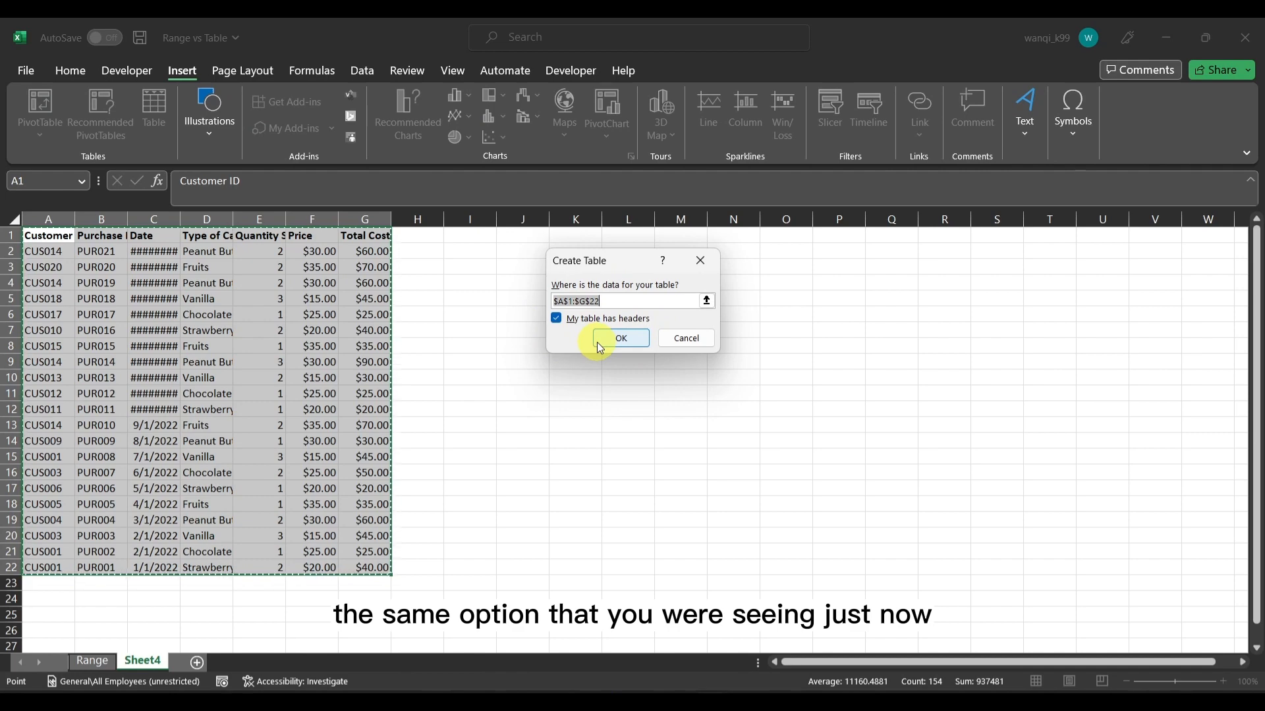
{"action": "left_click", "coordinate": [622, 339]}
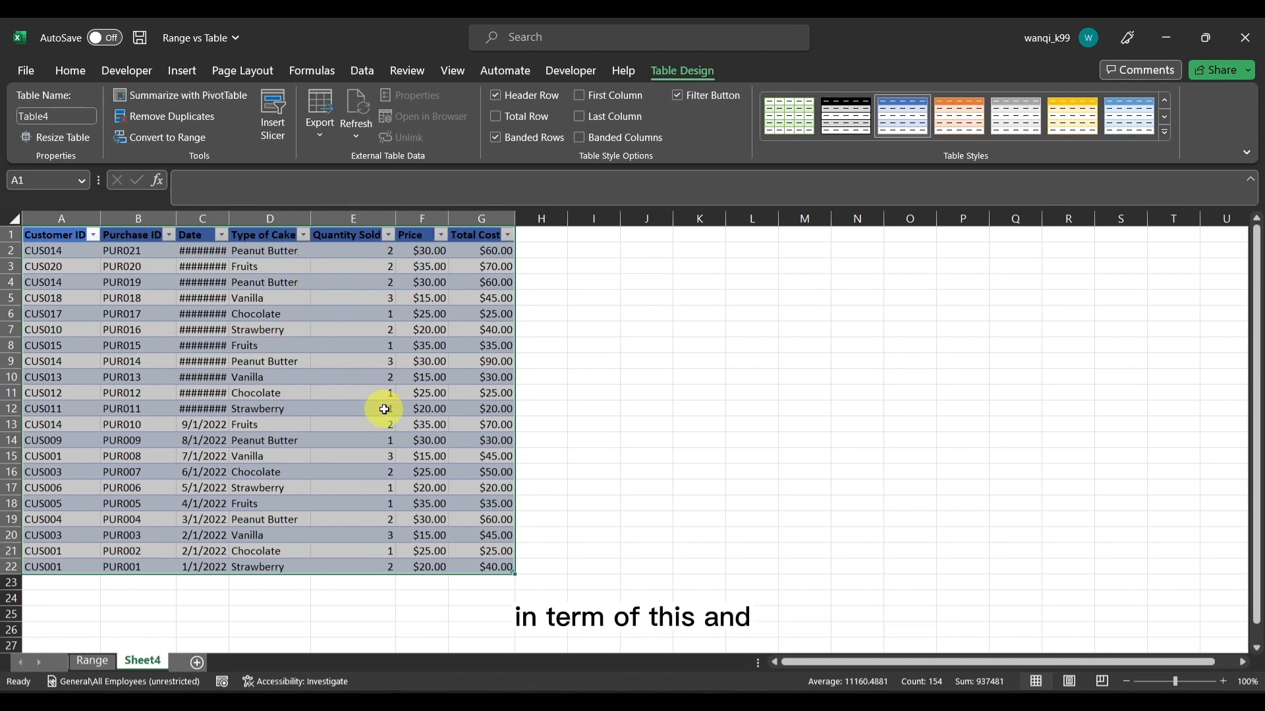
{"action": "double_click", "coordinate": [229, 218]}
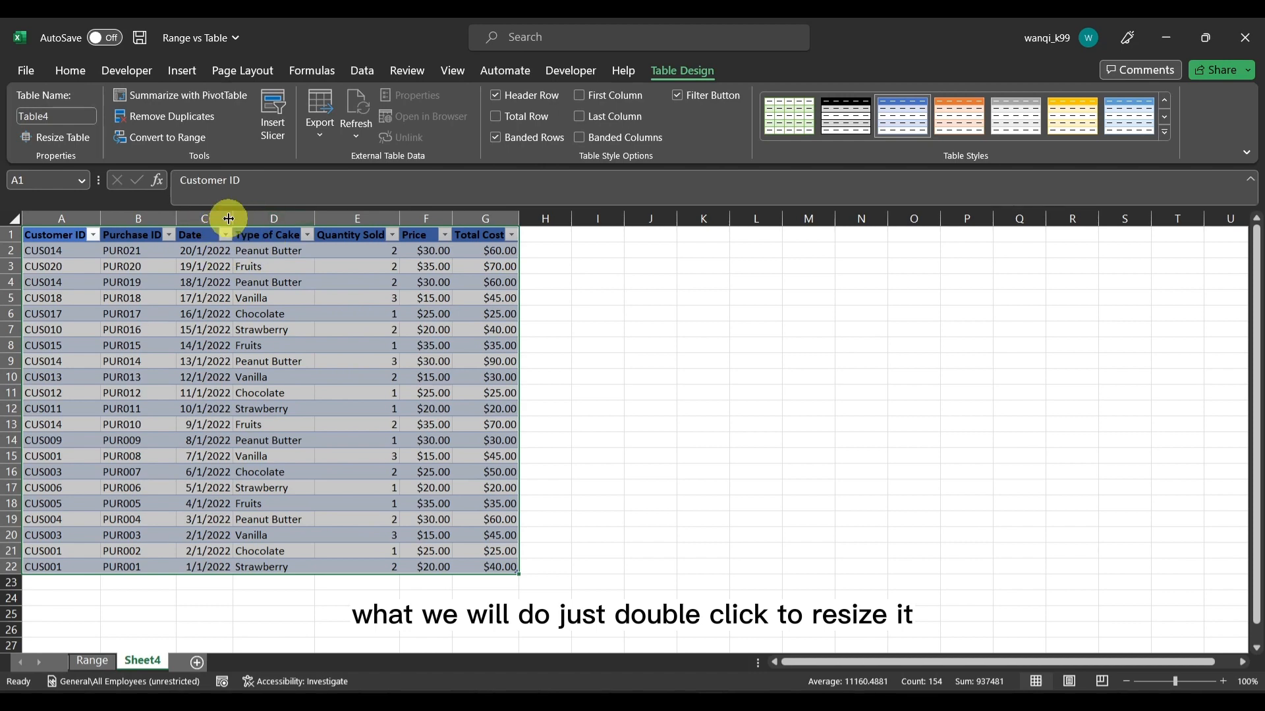
{"action": "left_click", "coordinate": [260, 282]}
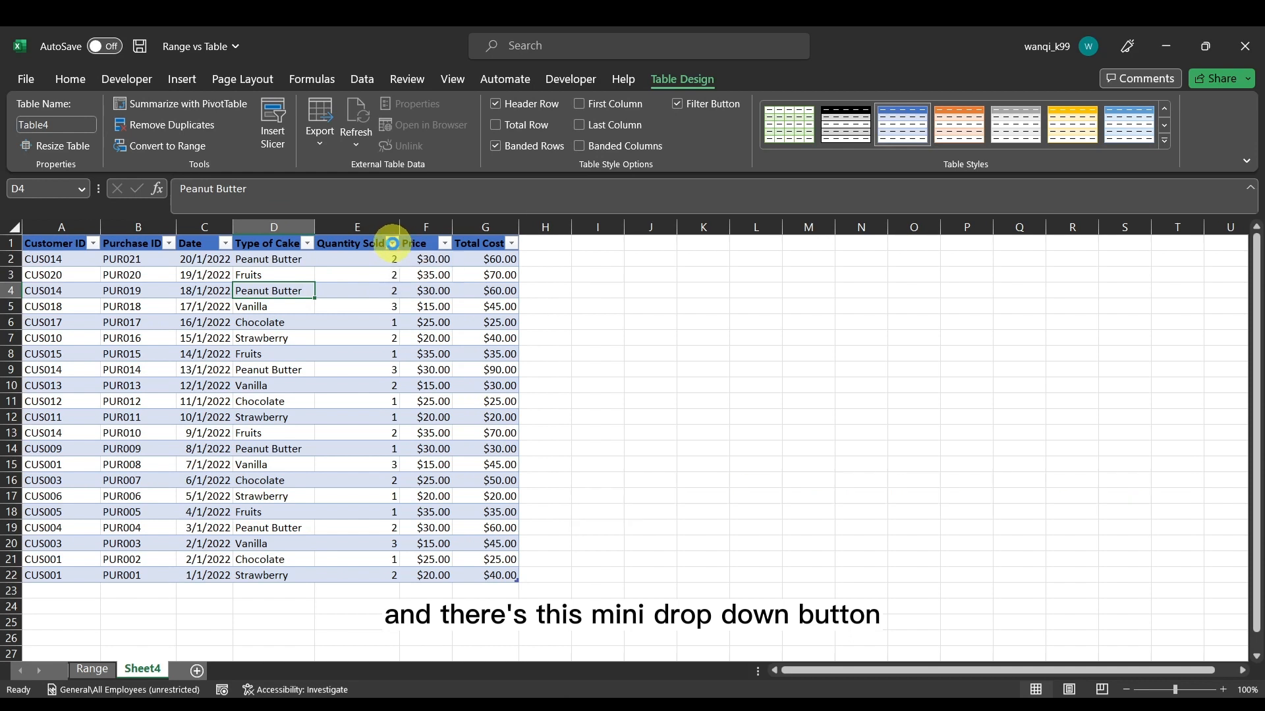
Filter the table's Type of Cake column to show only Vanilla, and clear that filter again
{"action": "left_click", "coordinate": [393, 245]}
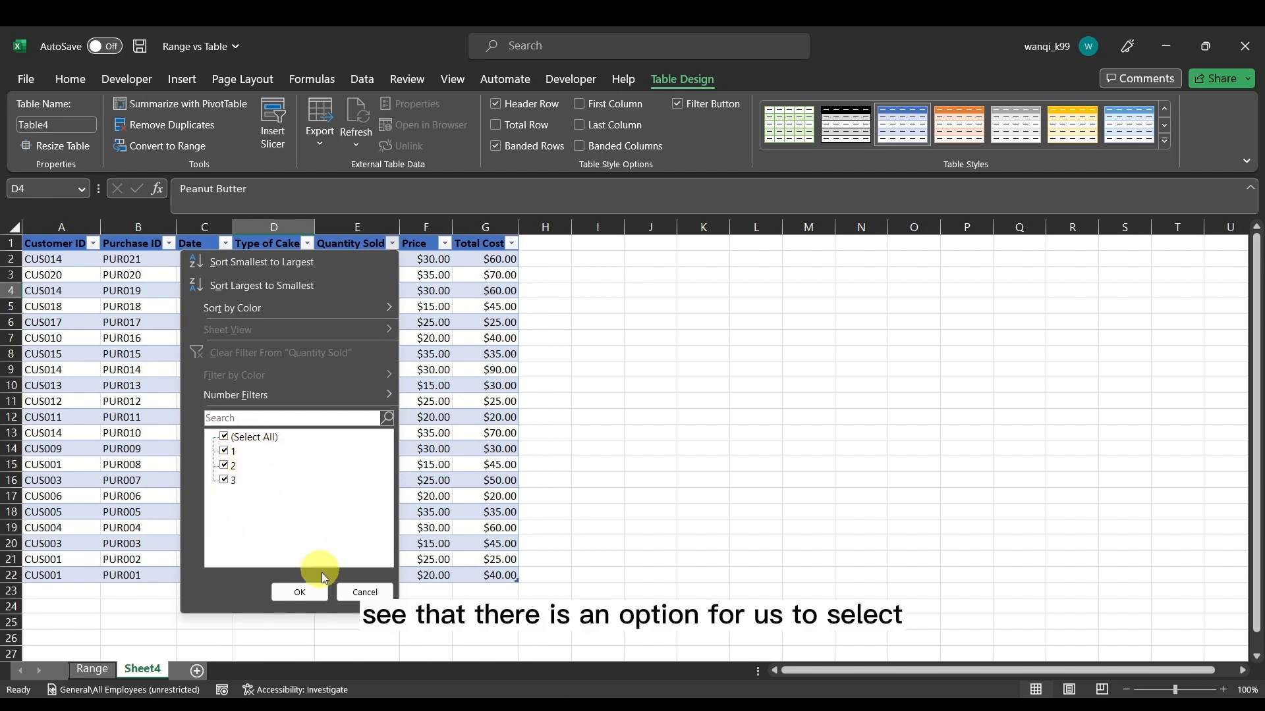
{"action": "left_click", "coordinate": [315, 593]}
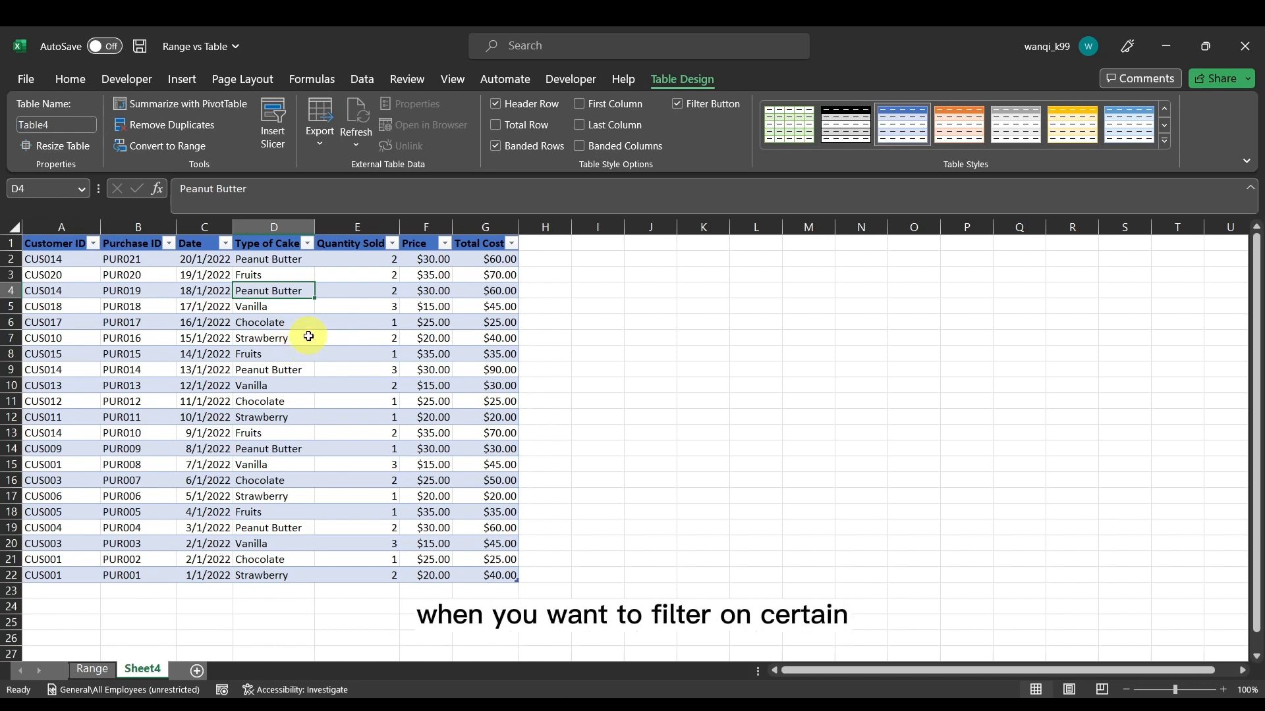
{"action": "left_click", "coordinate": [307, 245]}
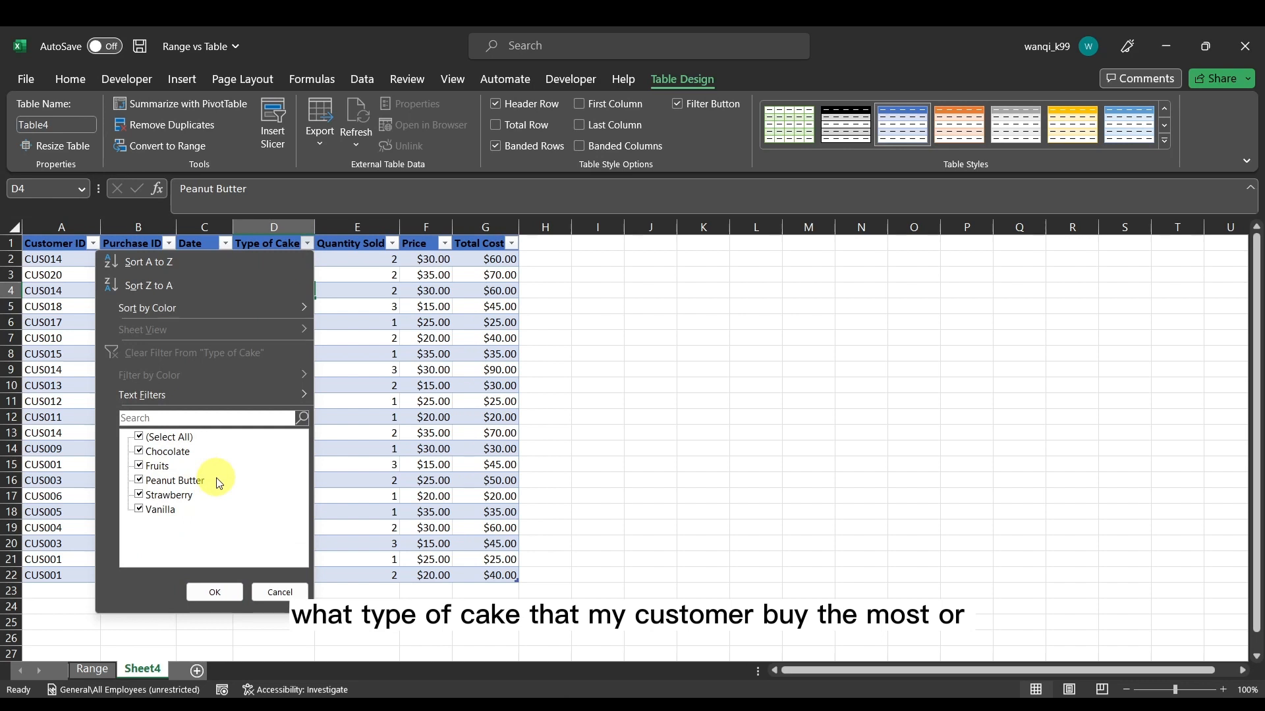
{"action": "left_click", "coordinate": [187, 441]}
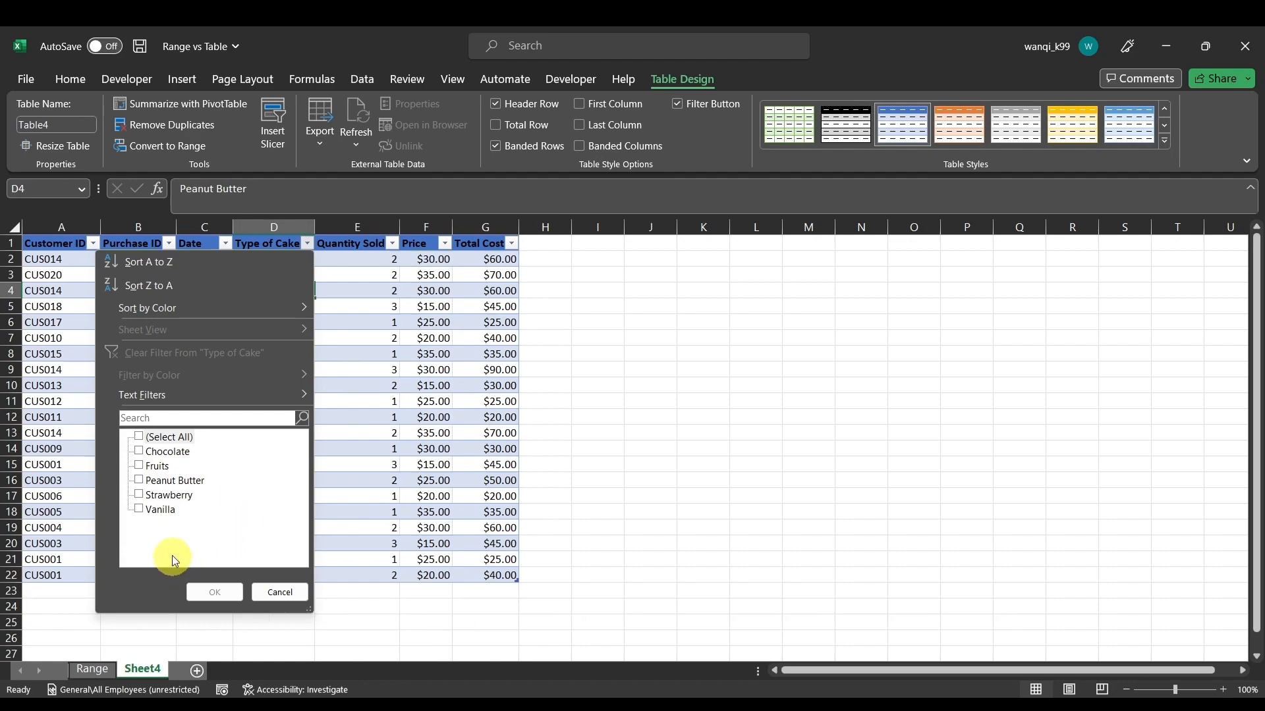
{"action": "left_click", "coordinate": [170, 512]}
{"action": "left_click", "coordinate": [228, 588]}
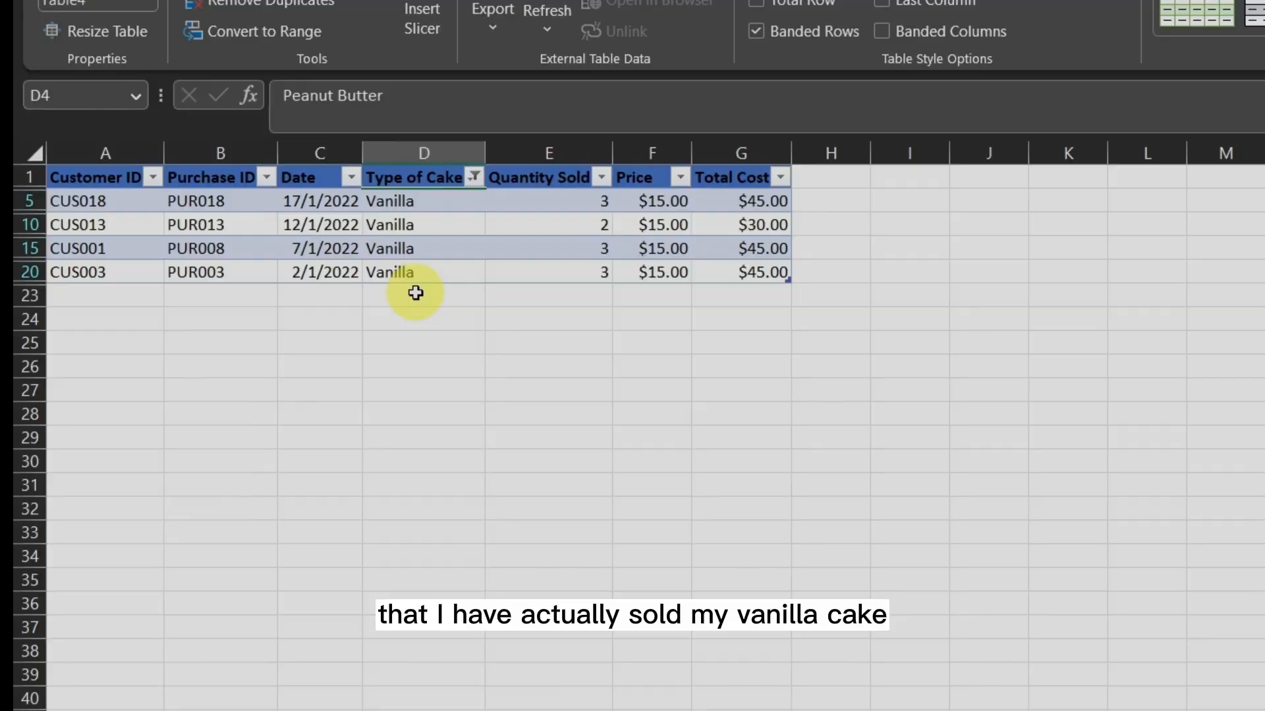
{"action": "left_click", "coordinate": [474, 176]}
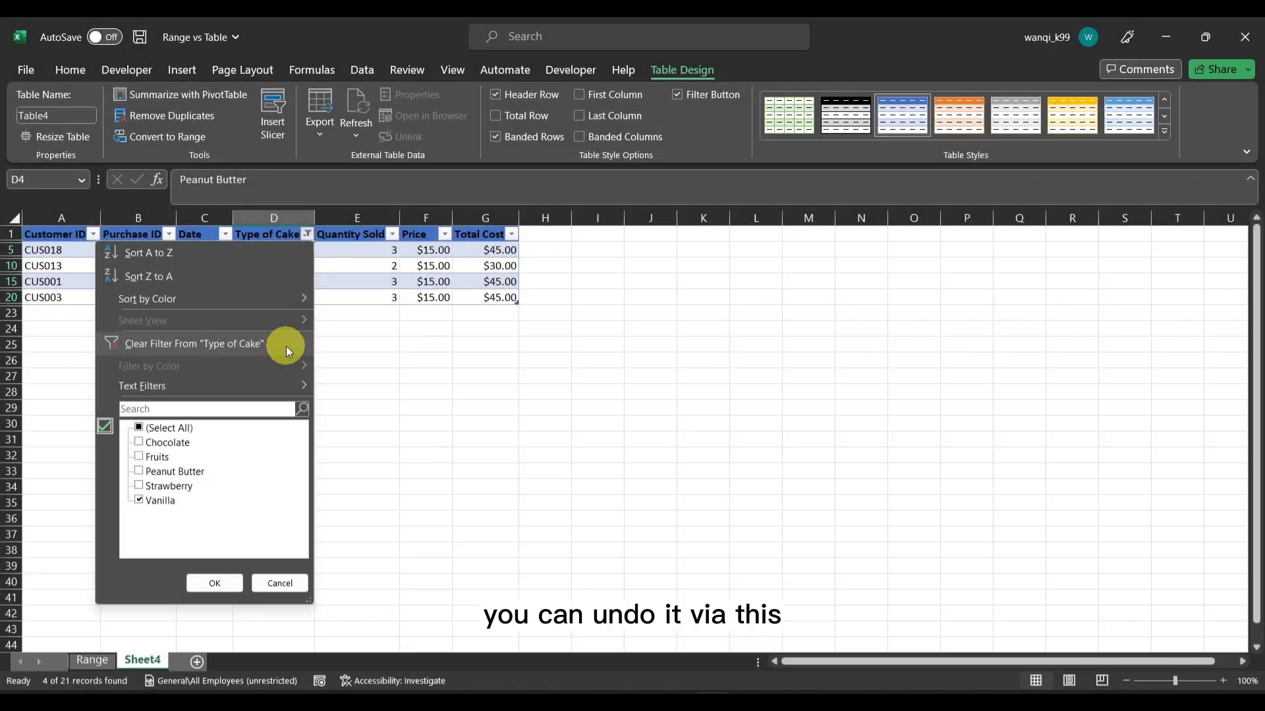
{"action": "left_click", "coordinate": [194, 343]}
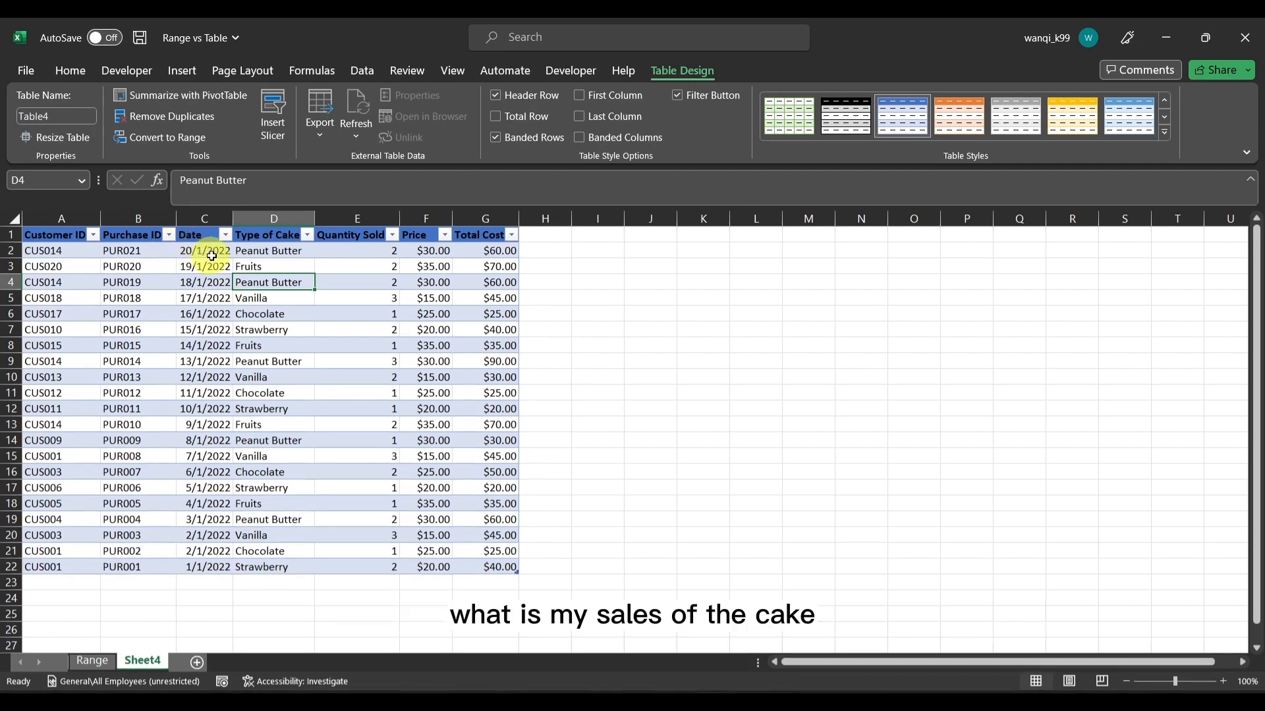
Sort the table by Date from oldest to newest and look over the order of the dates
{"action": "left_click", "coordinate": [225, 235]}
{"action": "left_click", "coordinate": [199, 252]}
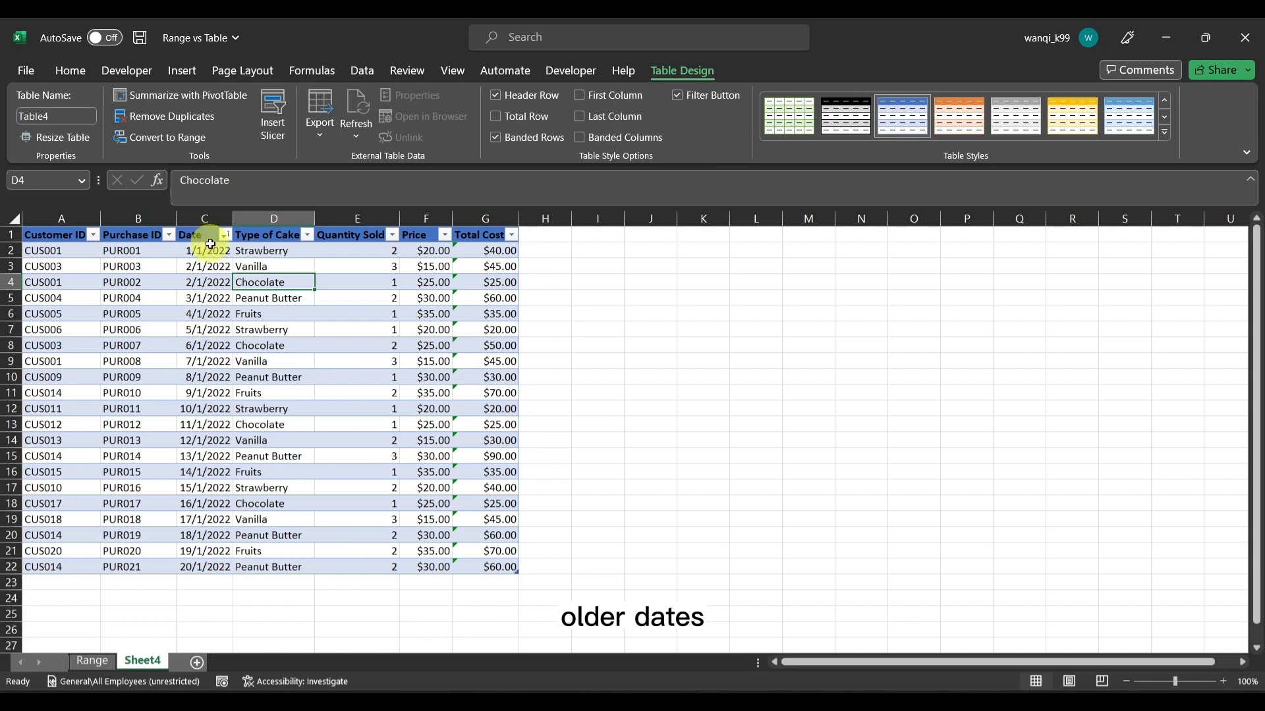
{"action": "left_click_drag", "start_coordinate": [217, 251], "coordinate": [218, 365]}
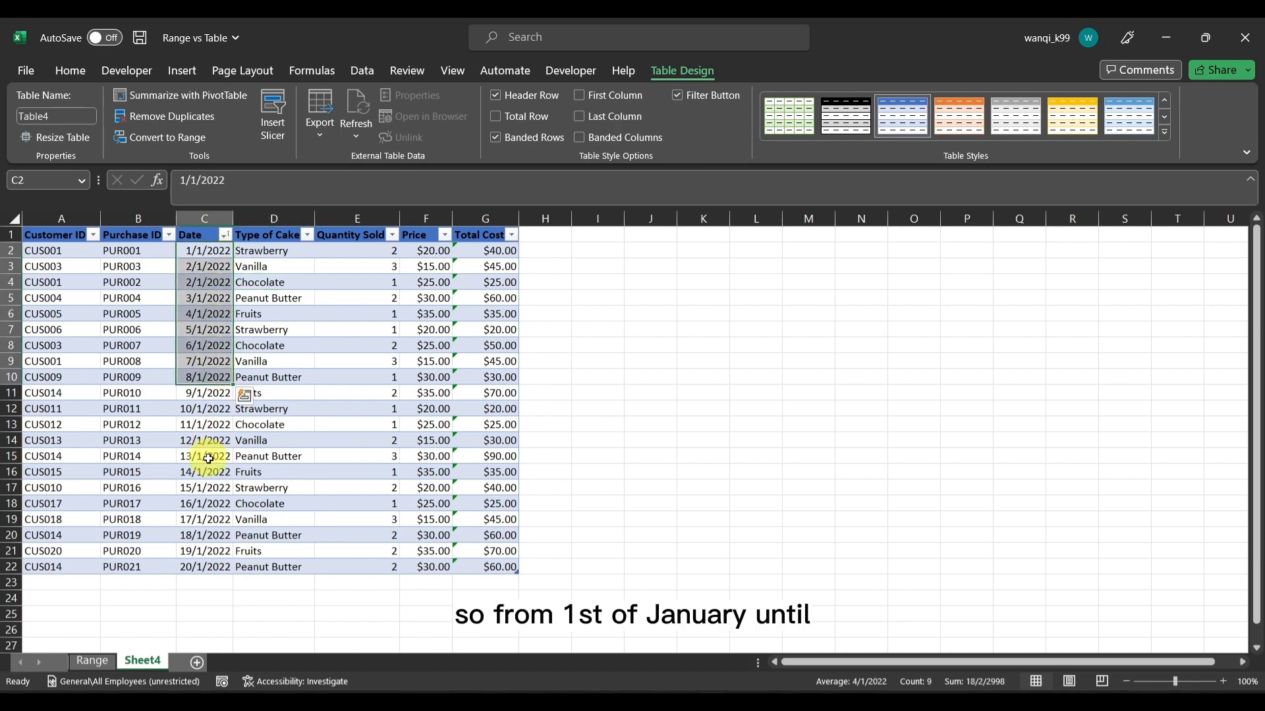
{"action": "left_click", "coordinate": [225, 563]}
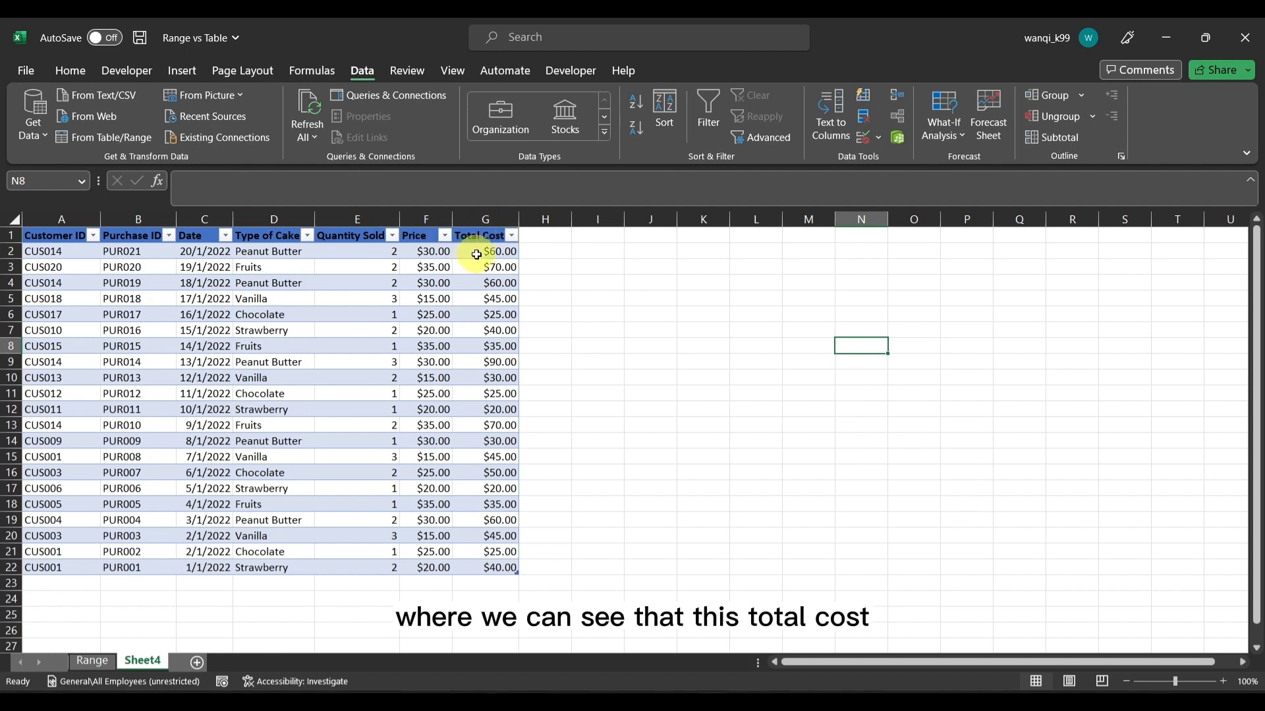
{"action": "left_click", "coordinate": [495, 232]}
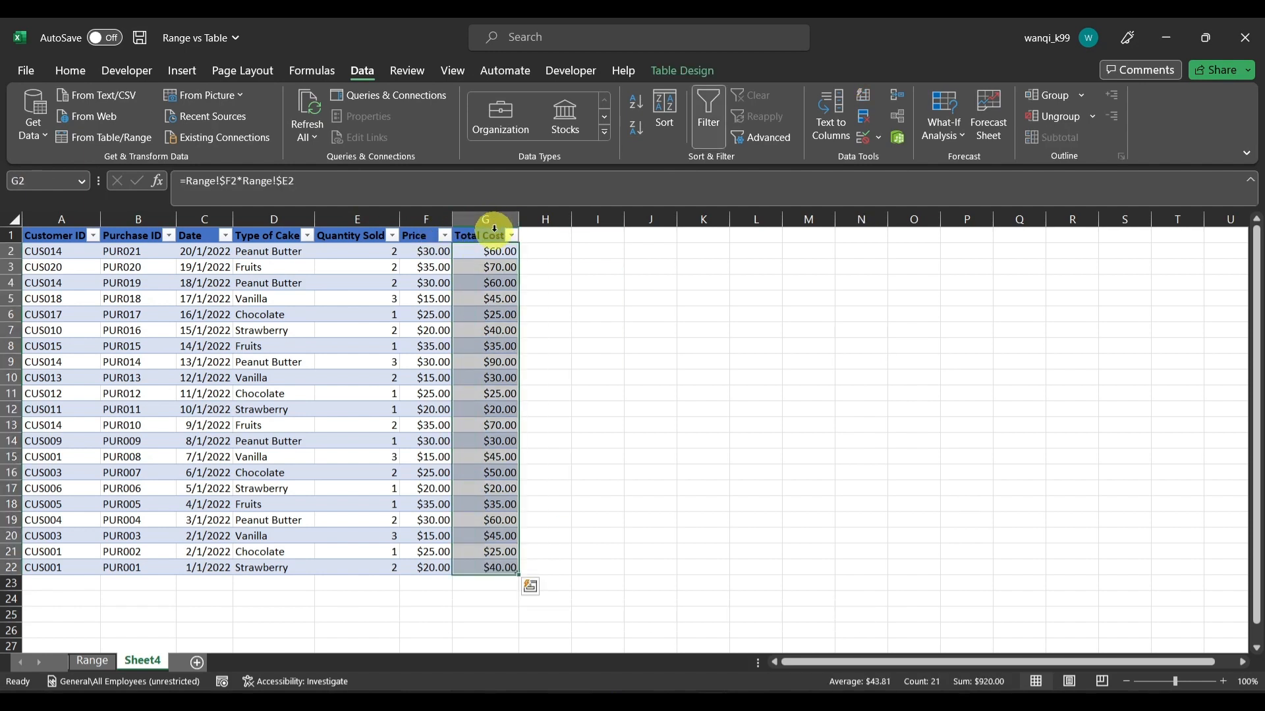
{"action": "key", "text": "Delete"}
{"action": "left_click", "coordinate": [485, 251]}
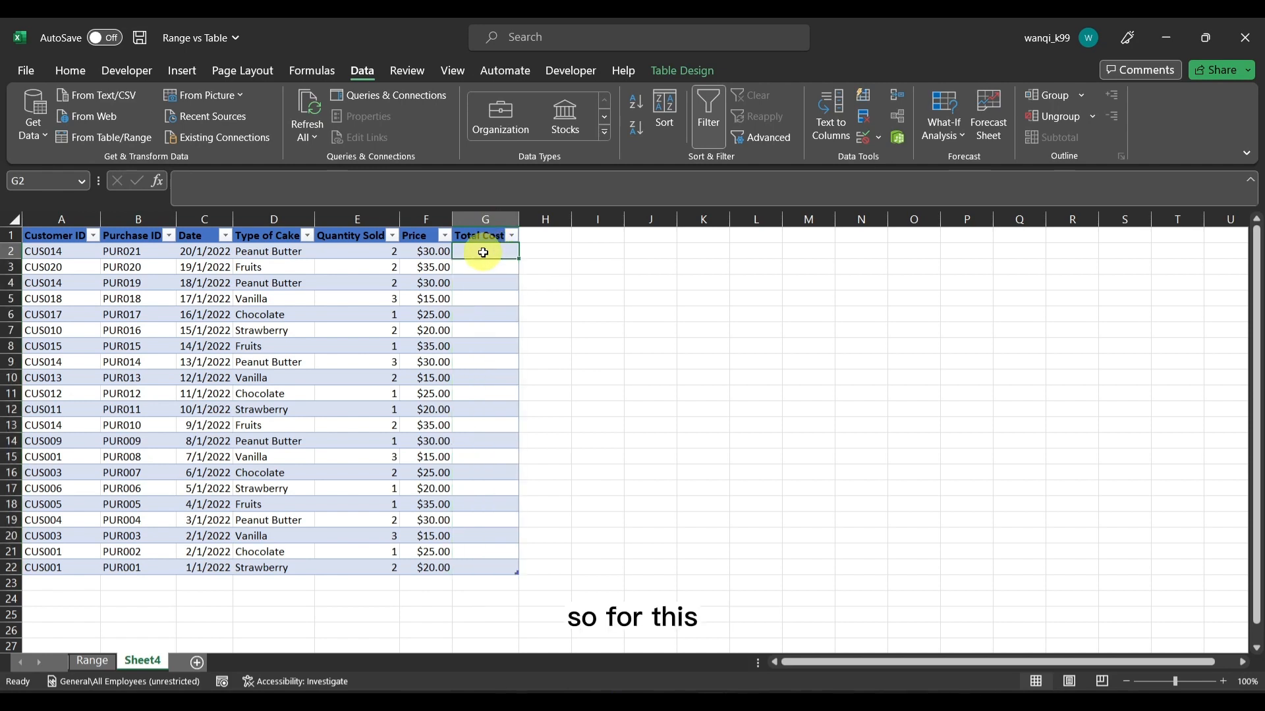
{"action": "type", "text": "="}
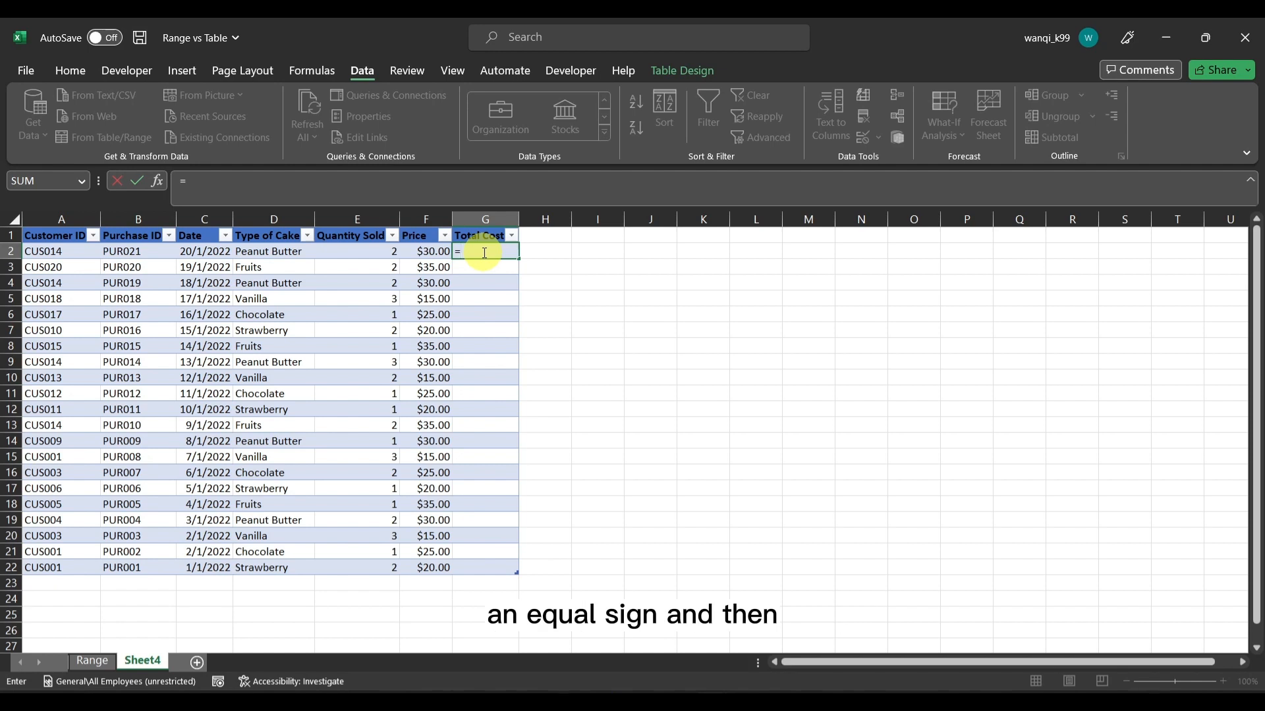
{"action": "left_click", "coordinate": [367, 252]}
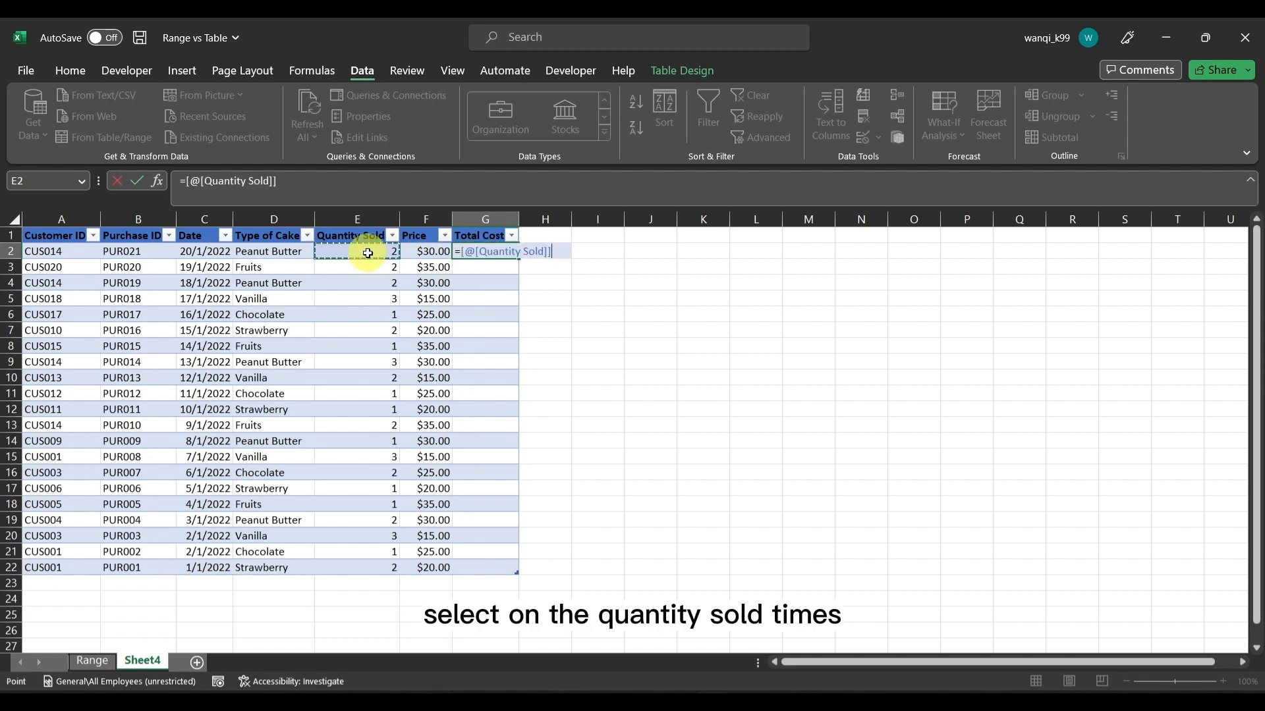
{"action": "left_click", "coordinate": [432, 253]}
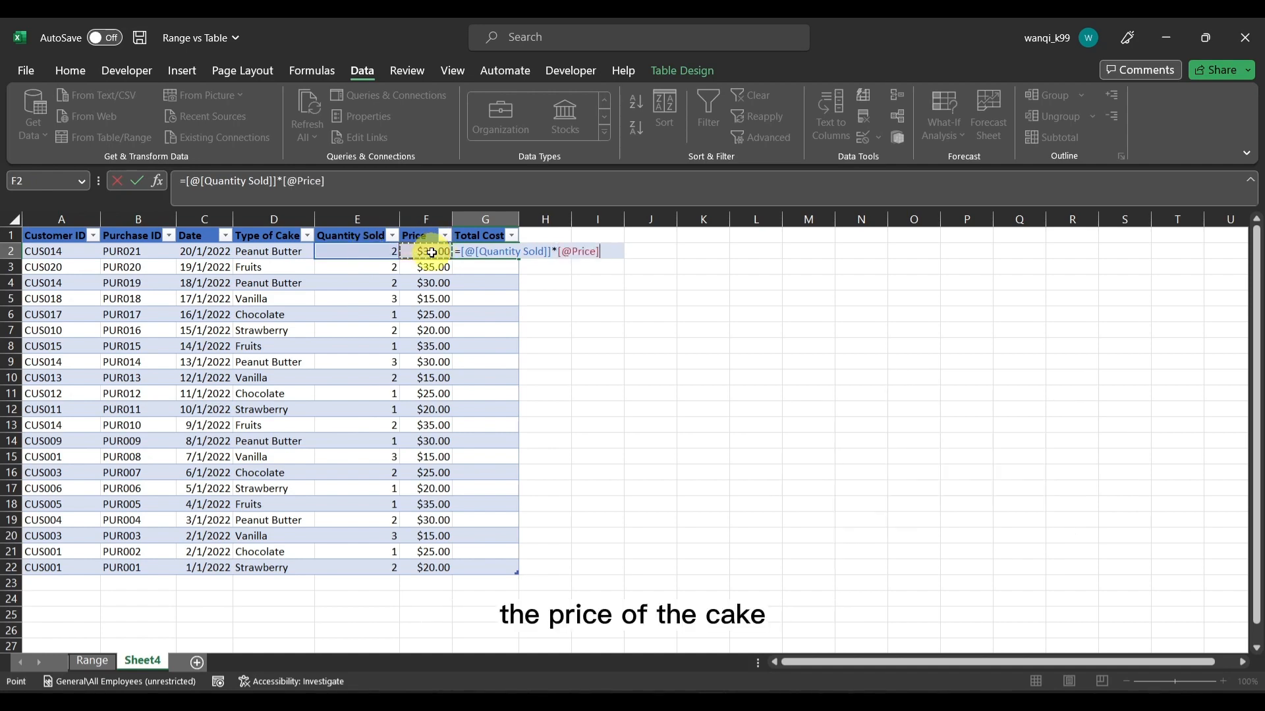
{"action": "key", "text": "Return"}
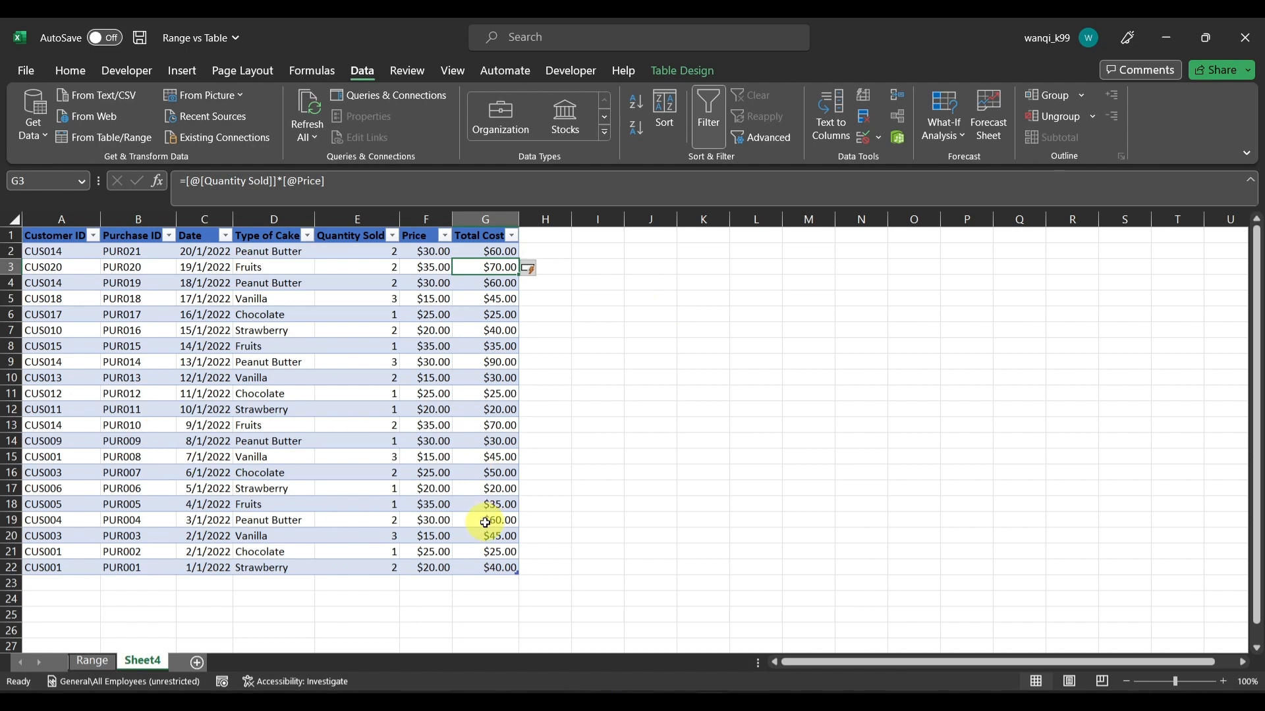
Create a PivotTable from Table4 on a new worksheet
{"action": "left_click", "coordinate": [245, 327]}
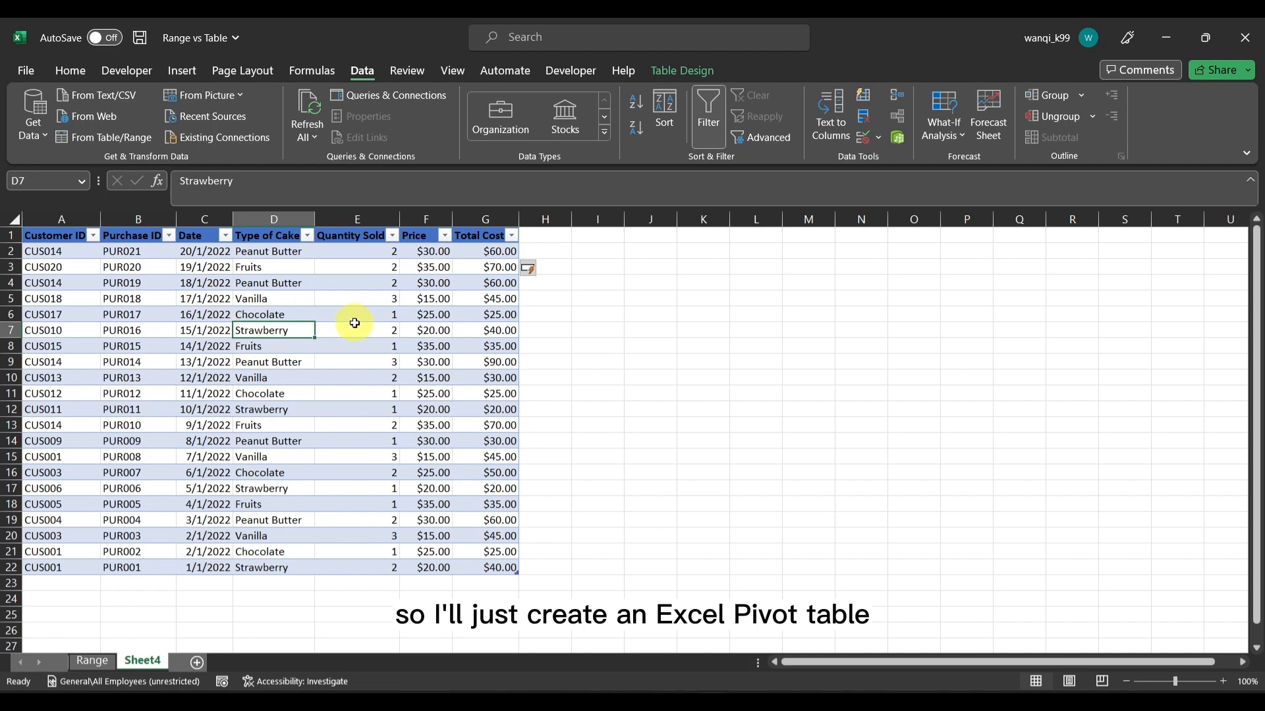
{"action": "left_click", "coordinate": [184, 74]}
{"action": "left_click", "coordinate": [52, 106]}
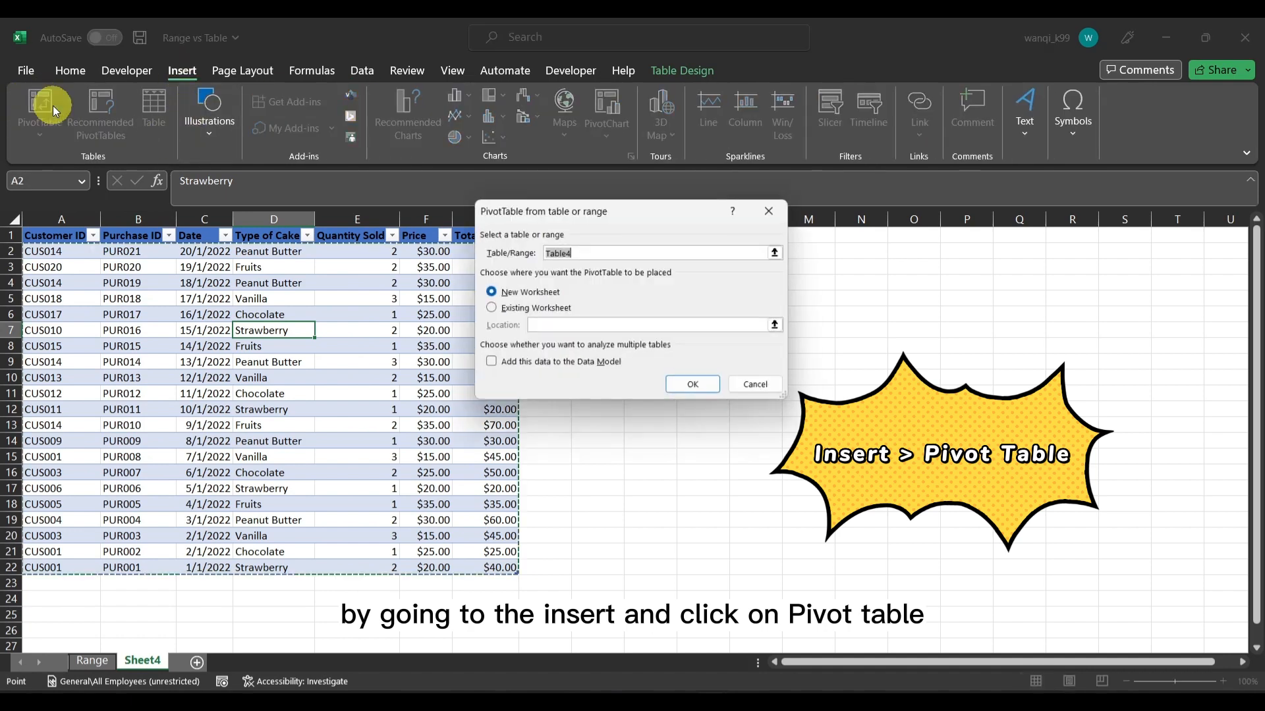
{"action": "left_click", "coordinate": [706, 388]}
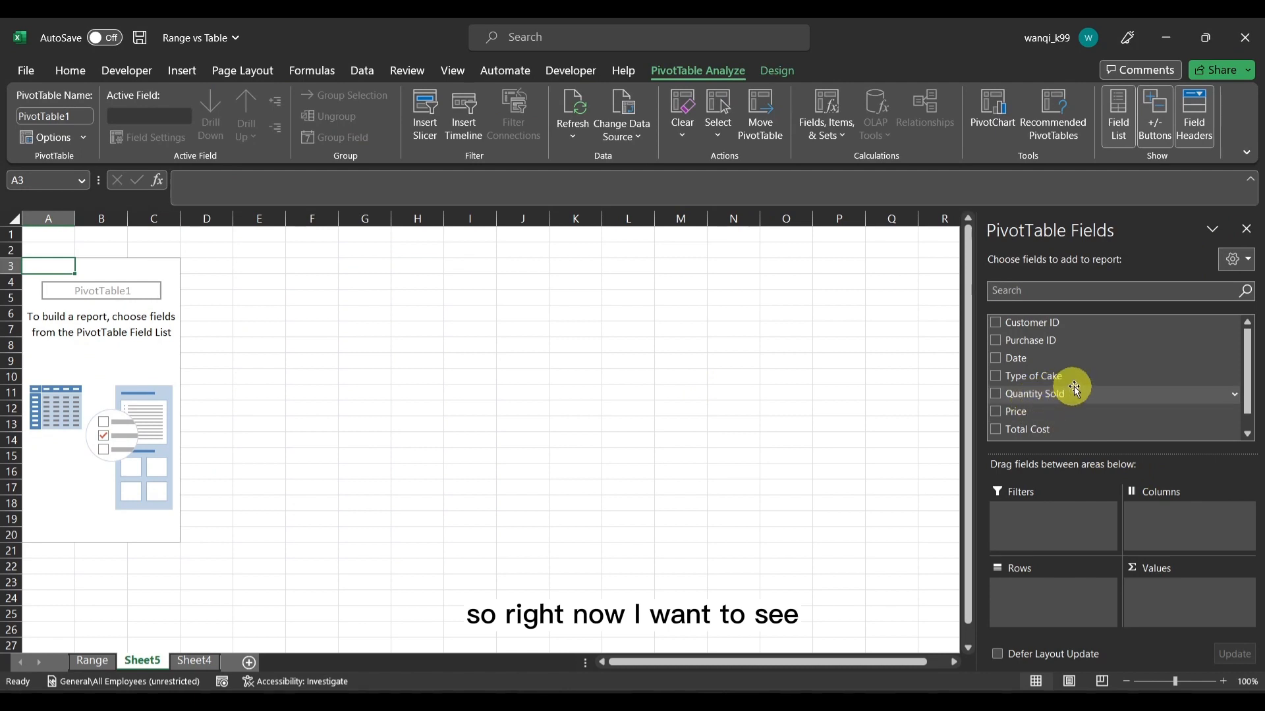
Summarise Quantity Sold as values by Type of Cake in rows, and check the Peanut Butter and Vanilla quantities
{"action": "left_click_drag", "start_coordinate": [1081, 378], "coordinate": [1059, 609]}
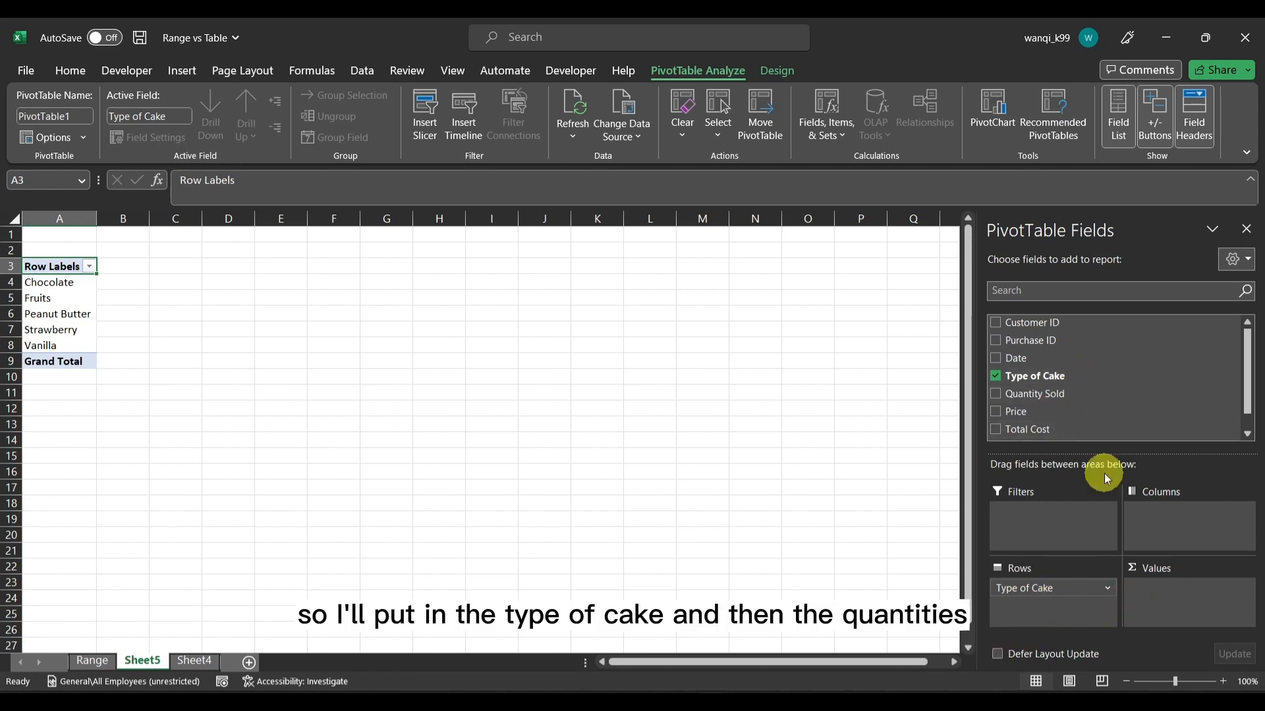
{"action": "left_click_drag", "start_coordinate": [1117, 393], "coordinate": [1188, 598]}
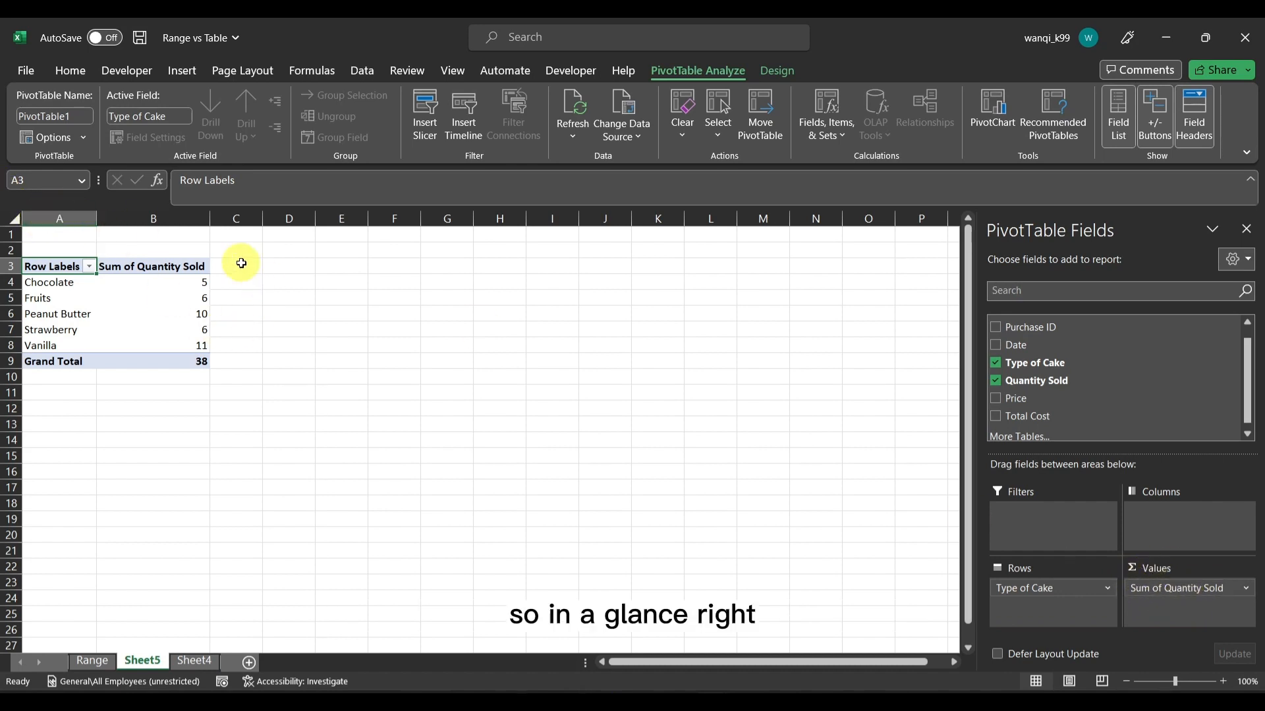
{"action": "left_click", "coordinate": [191, 315]}
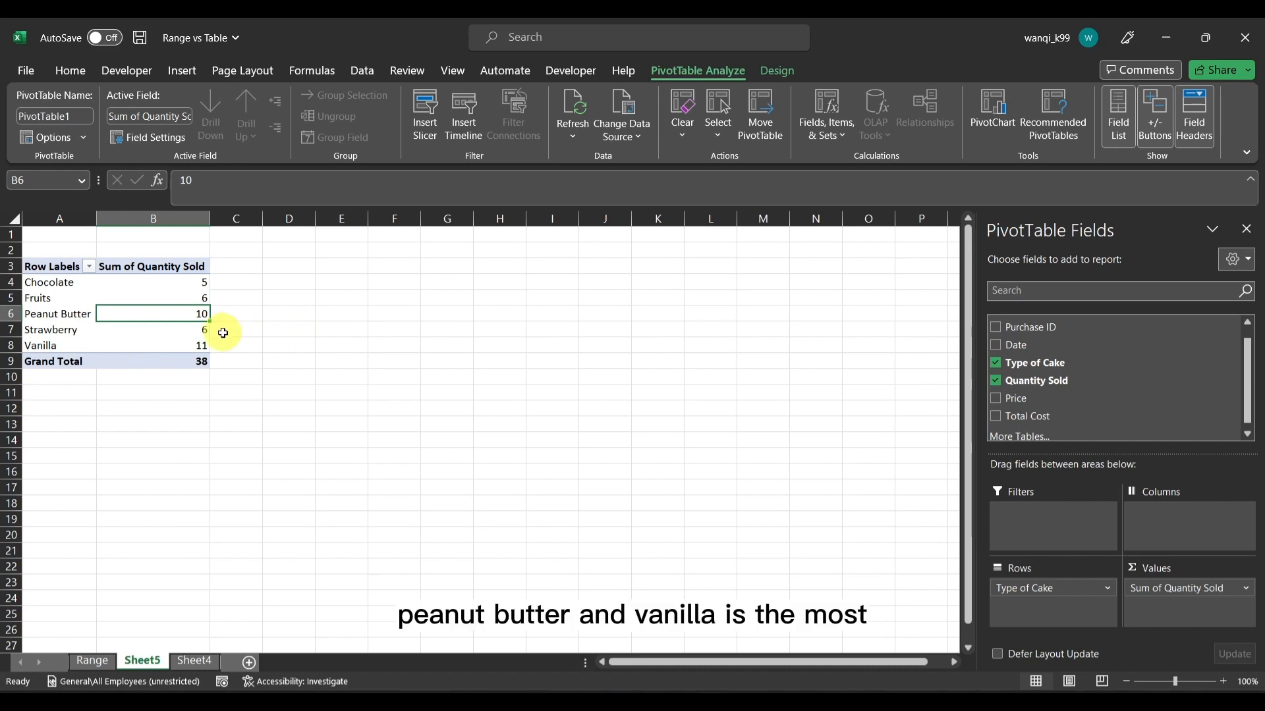
{"action": "left_click", "coordinate": [192, 349]}
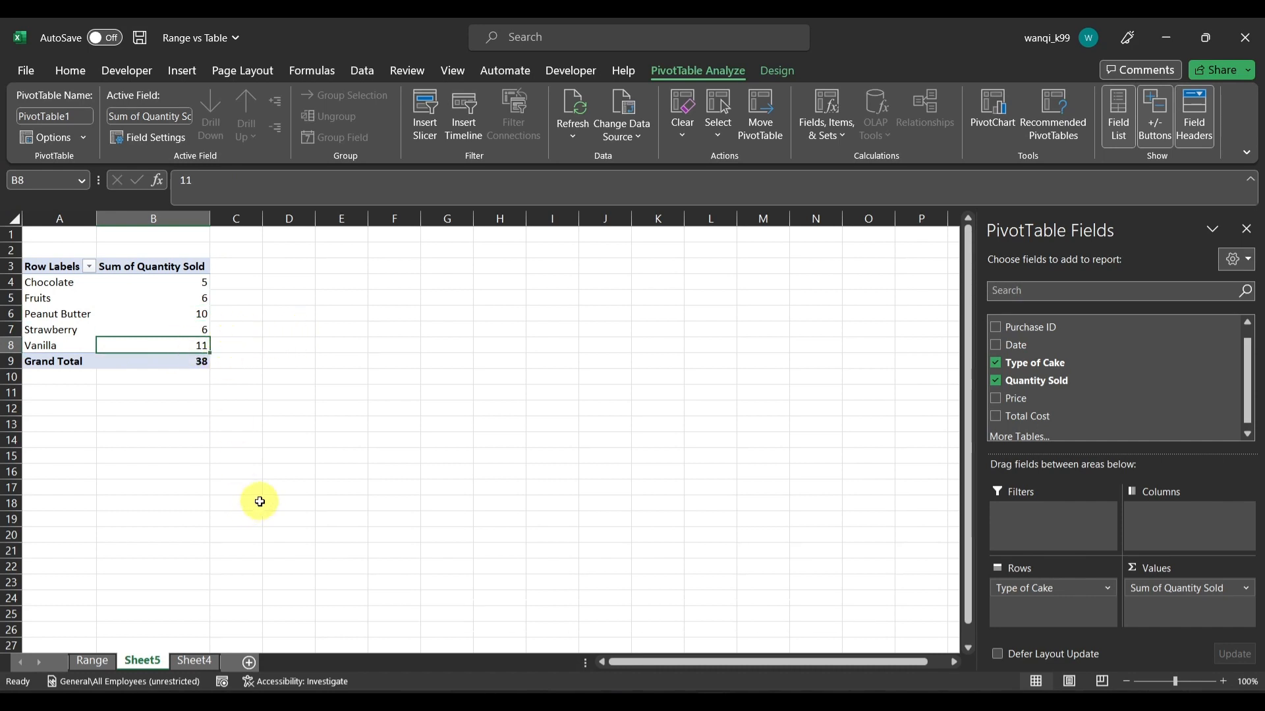
Move the PivotTable's worksheet after Sheet4 and rename it Pivot
{"action": "left_click_drag", "start_coordinate": [158, 662], "coordinate": [212, 661]}
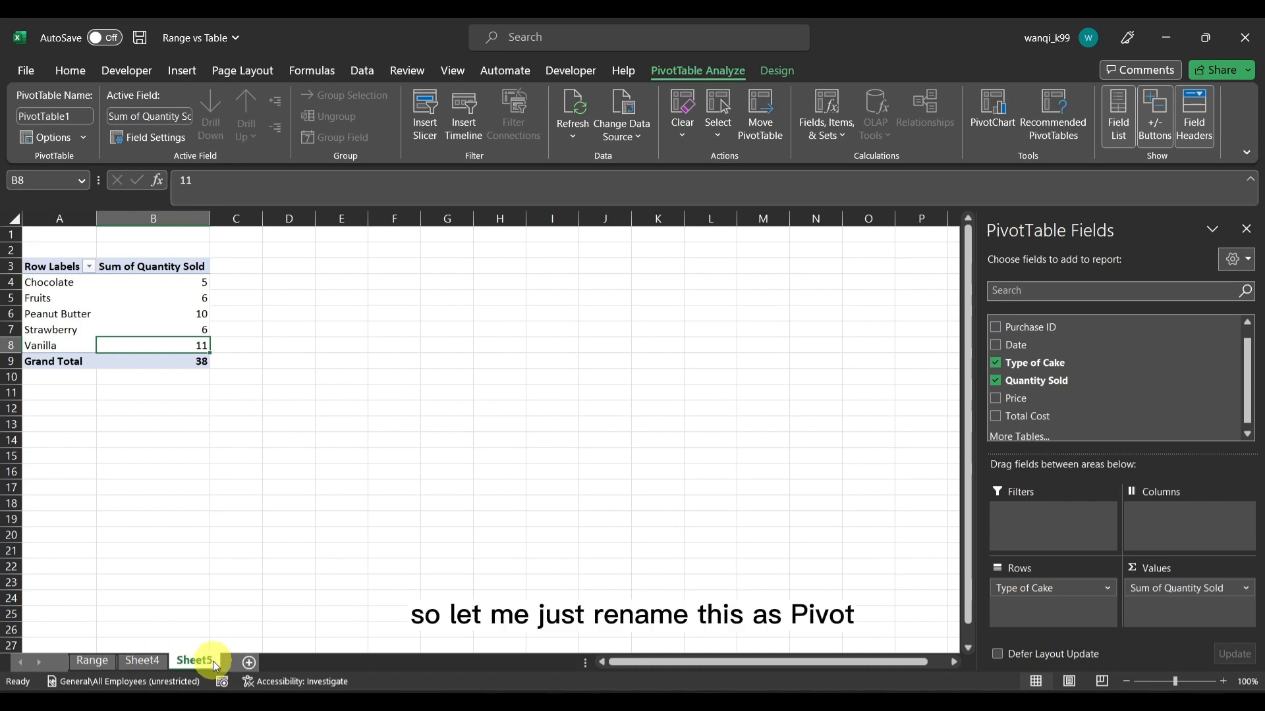
{"action": "double_click", "coordinate": [212, 661]}
{"action": "type", "text": "Pivot"}
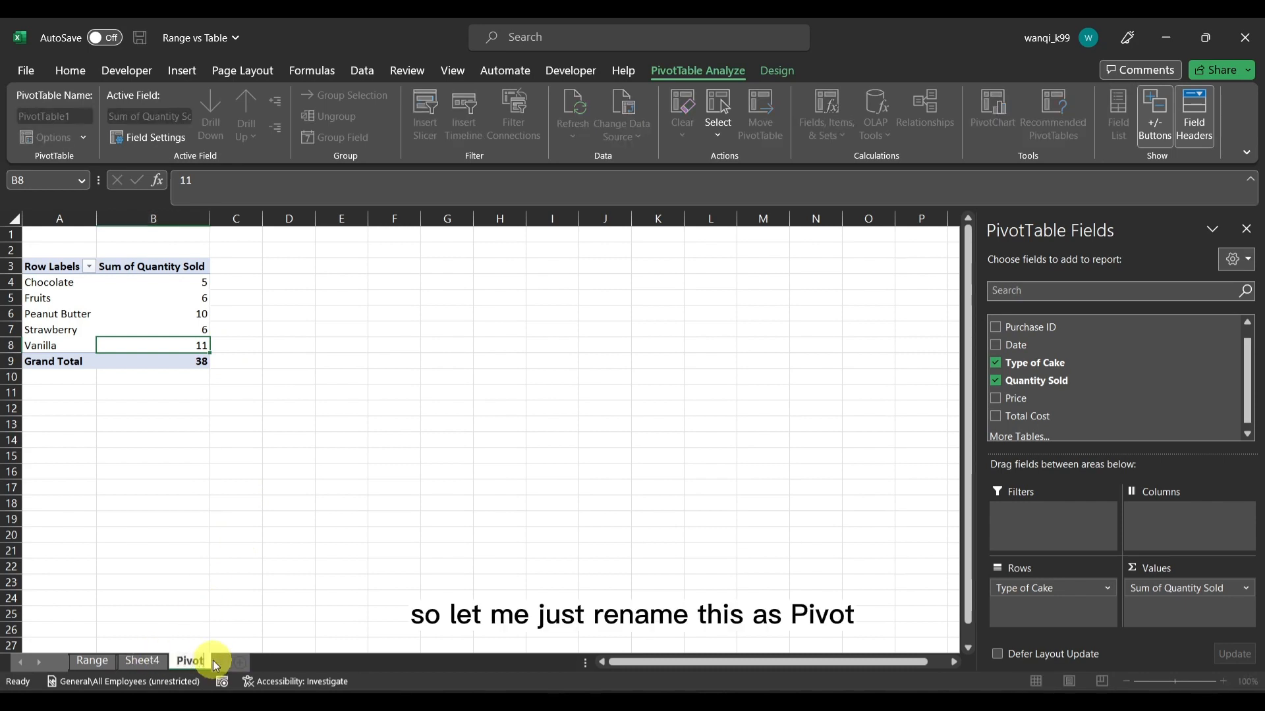
{"action": "key", "text": "Return"}
Rename Sheet4, which holds the cake sales table, as Table
{"action": "left_click", "coordinate": [141, 662]}
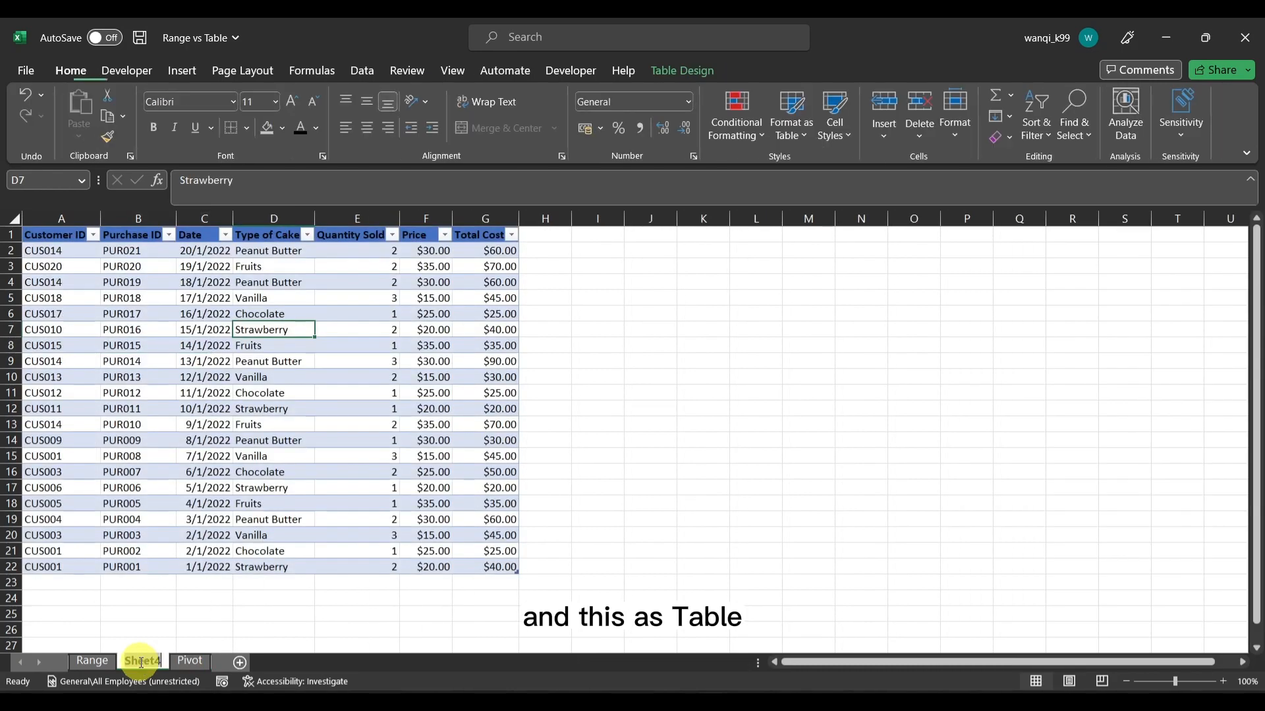
{"action": "type", "text": "Table"}
{"action": "key", "text": "Return"}
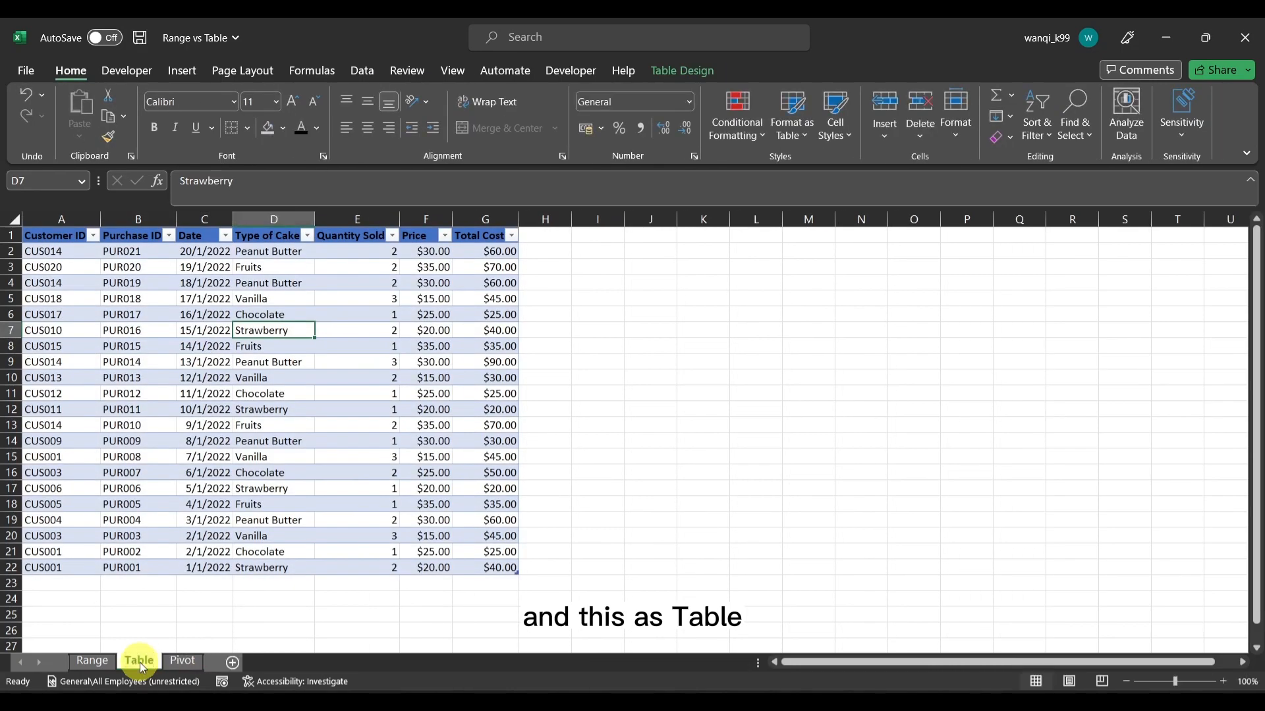
Start a new table record in row 23 with the customer ID, the purchase ID and the date 3/1/2022
{"action": "left_click", "coordinate": [89, 586]}
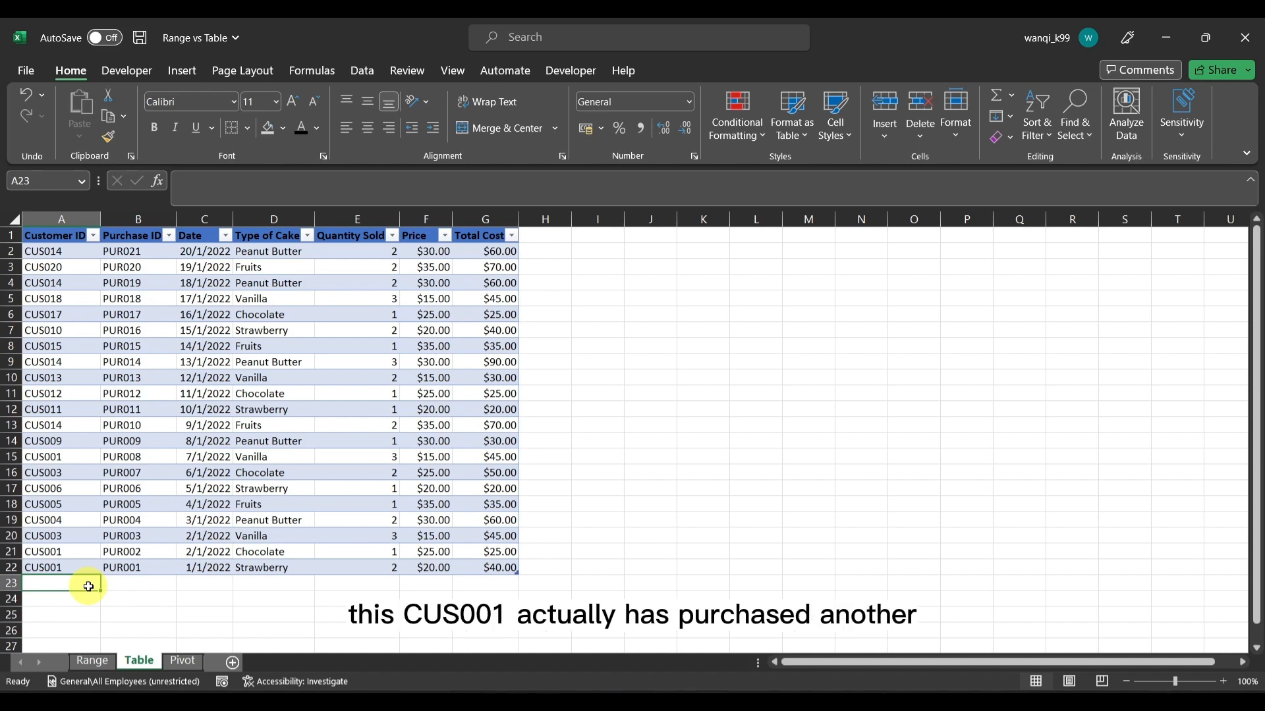
{"action": "type", "text": "CUS001"}
{"action": "key", "text": "Tab"}
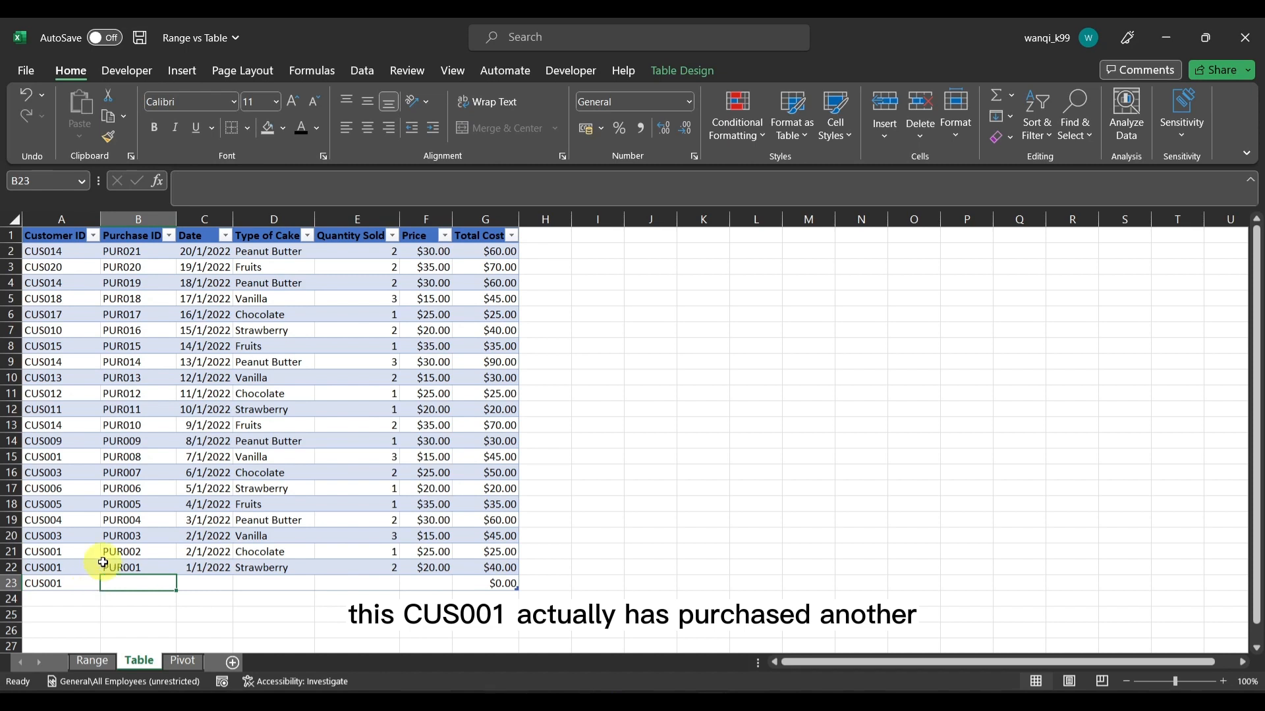
{"action": "type", "text": "PUR022"}
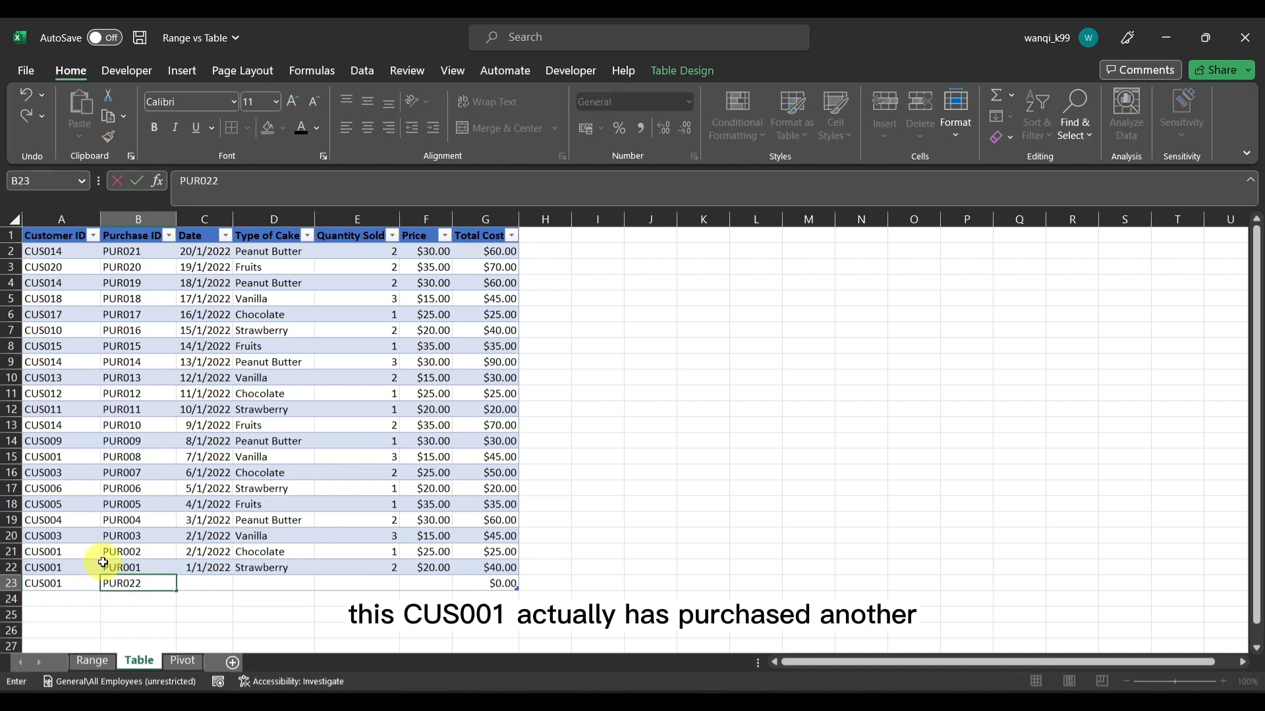
{"action": "key", "text": "Tab"}
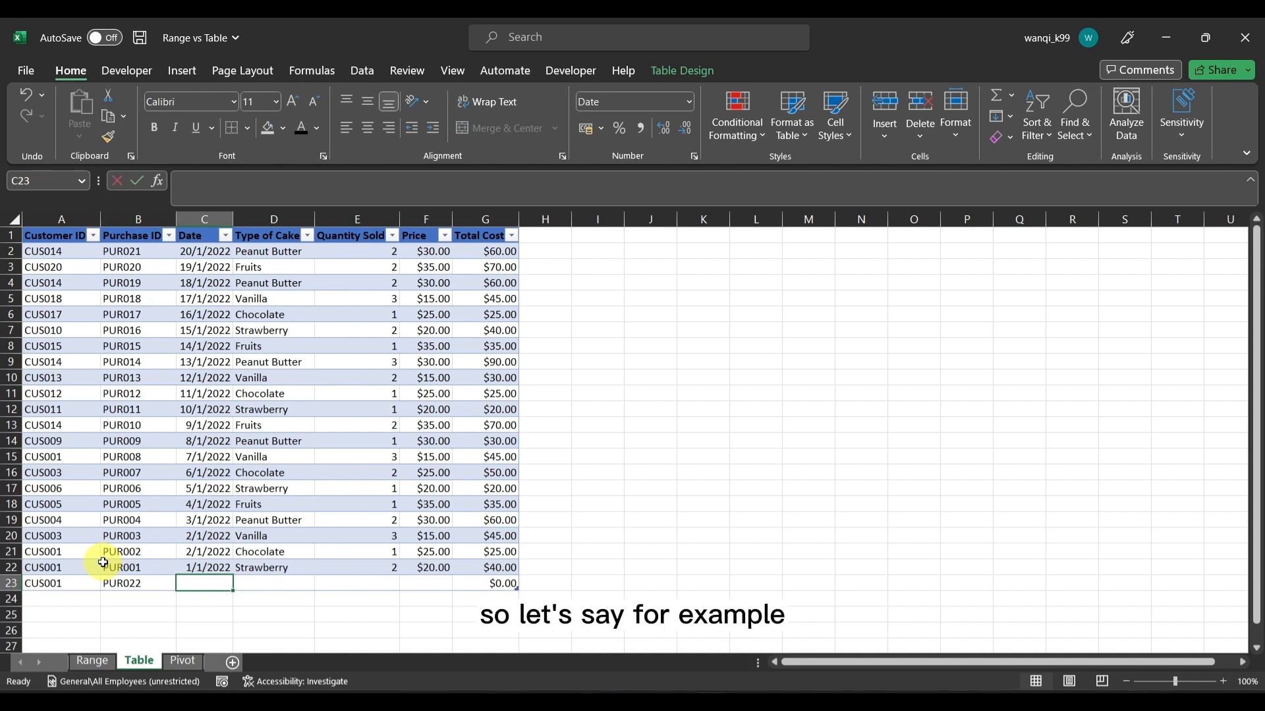
{"action": "type", "text": "3/1/2022"}
{"action": "key", "text": "Tab"}
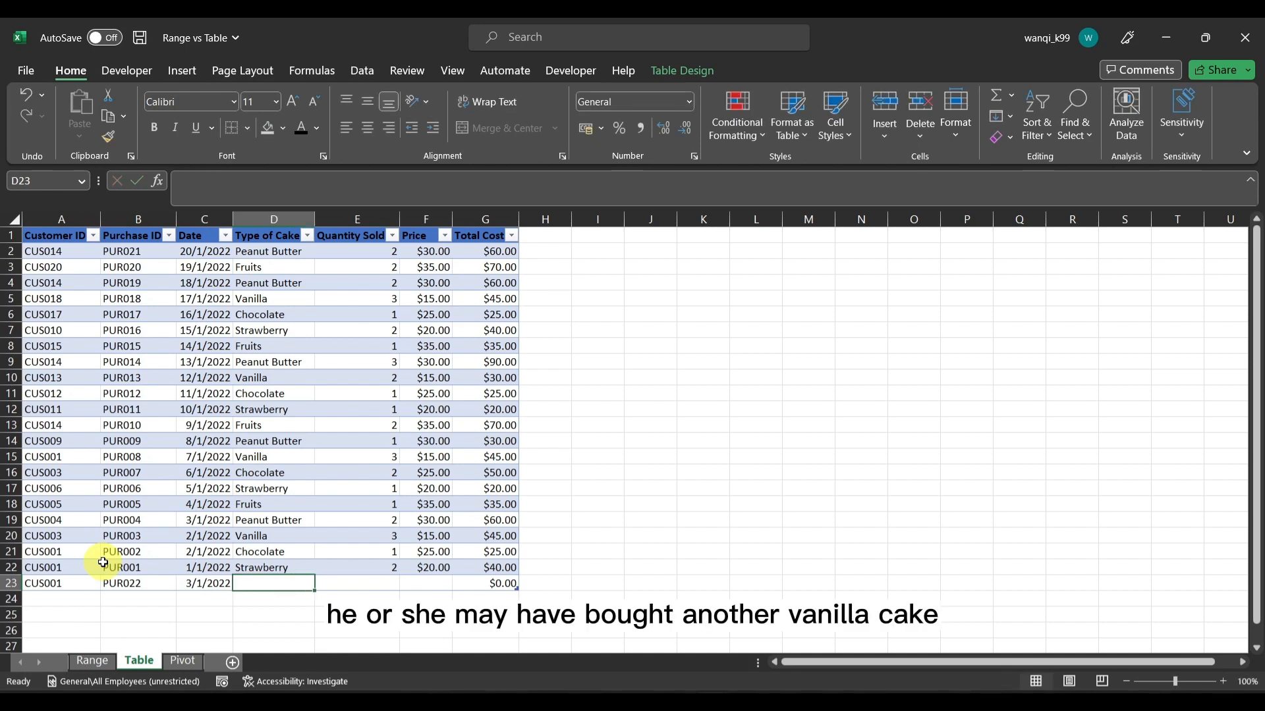
Complete row 23 with cake type Vanilla, quantity 3 and price 15, and check its Total Cost formula
{"action": "type", "text": "Vanilla"}
{"action": "key", "text": "Tab"}
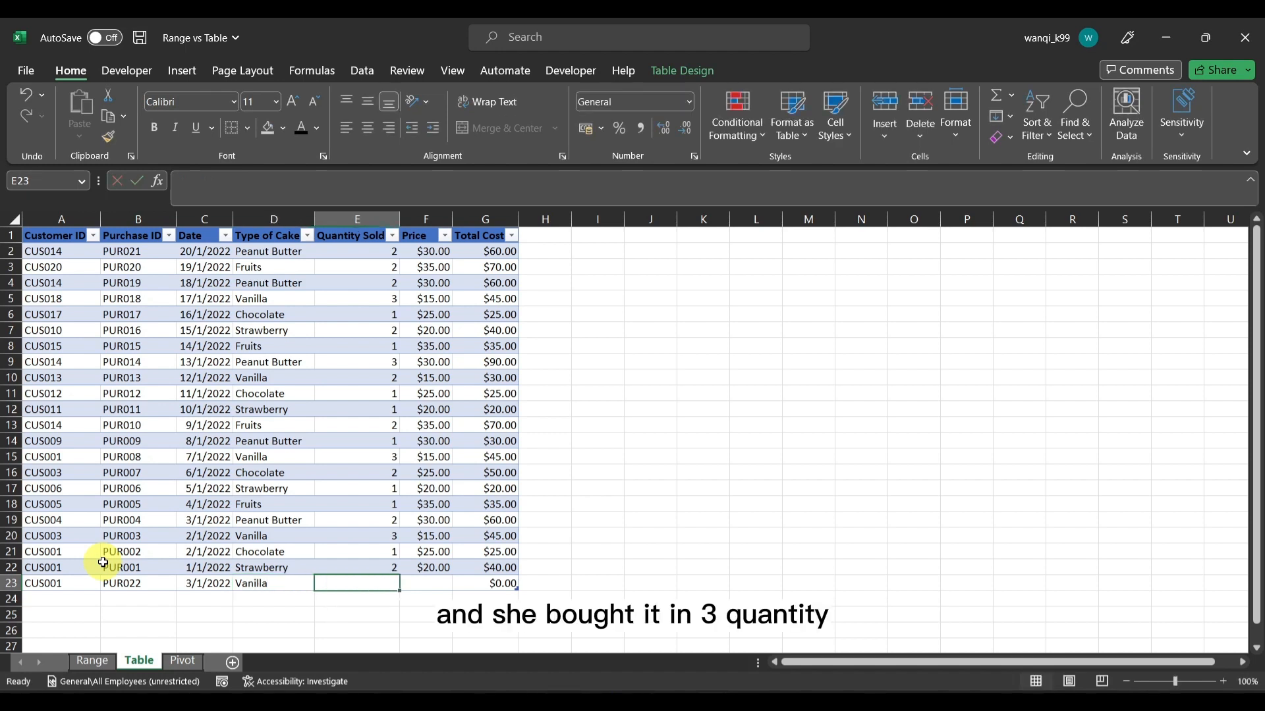
{"action": "type", "text": "3"}
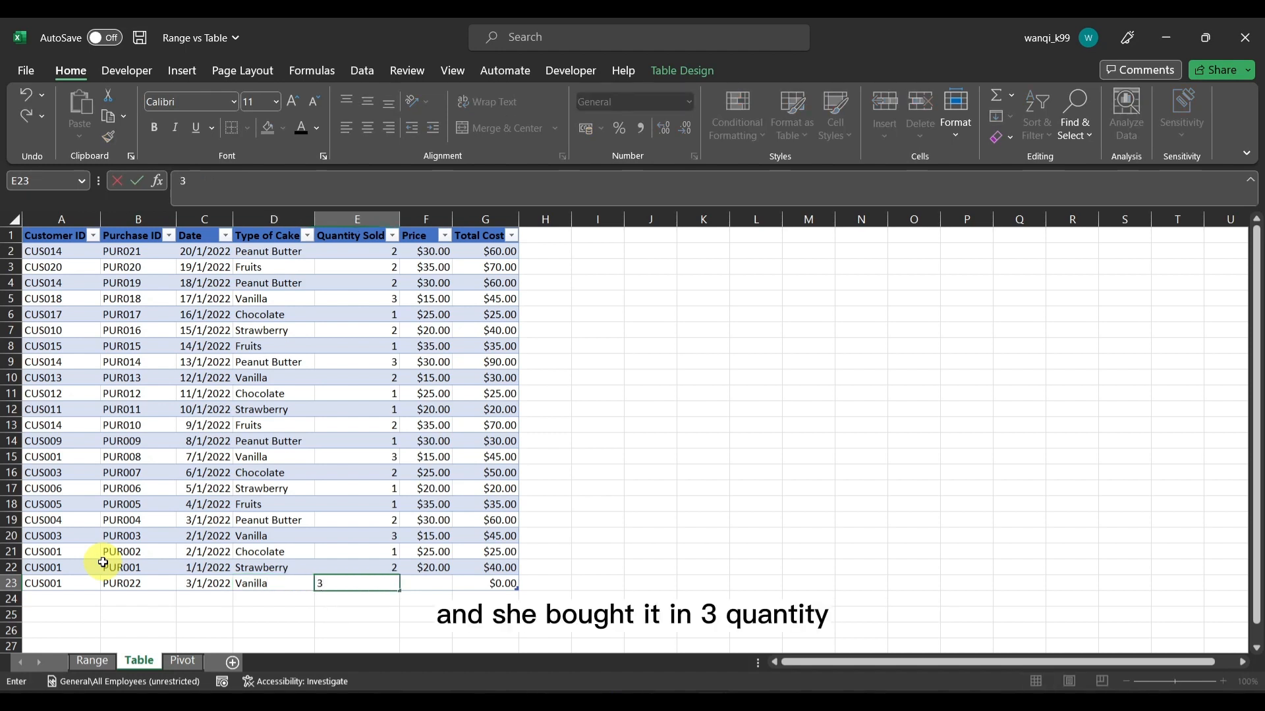
{"action": "key", "text": "Tab"}
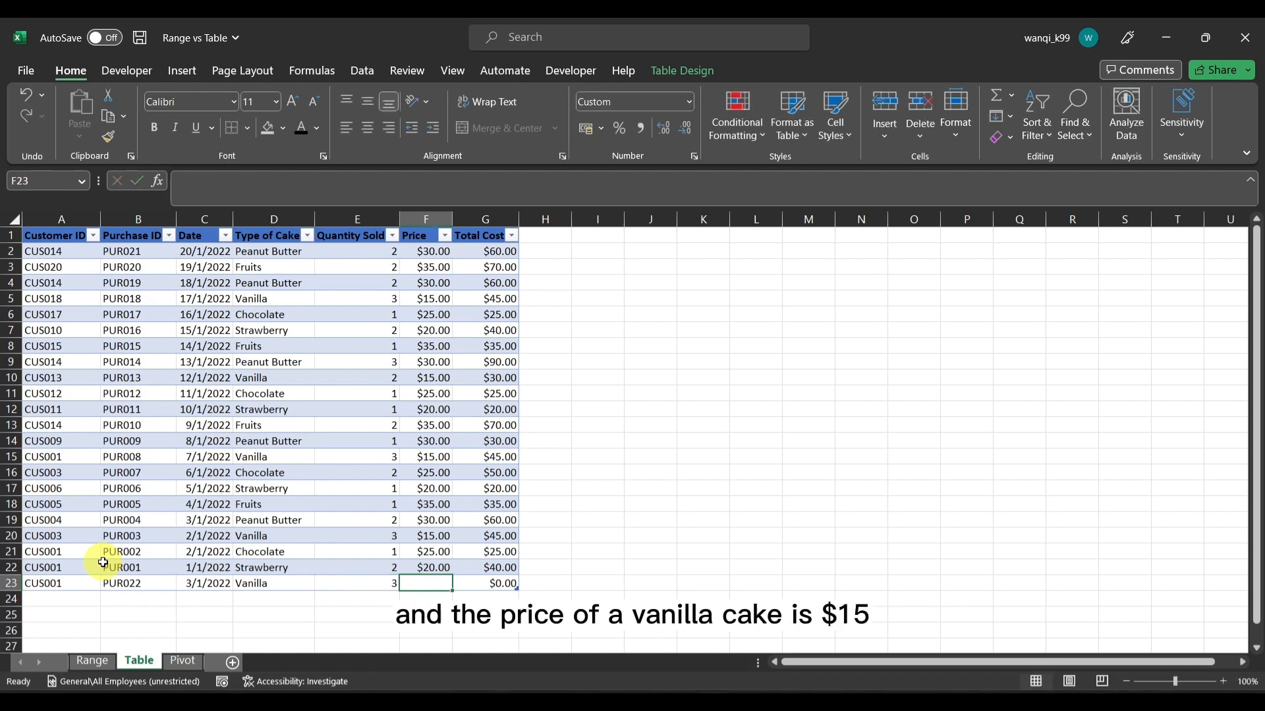
{"action": "type", "text": "15"}
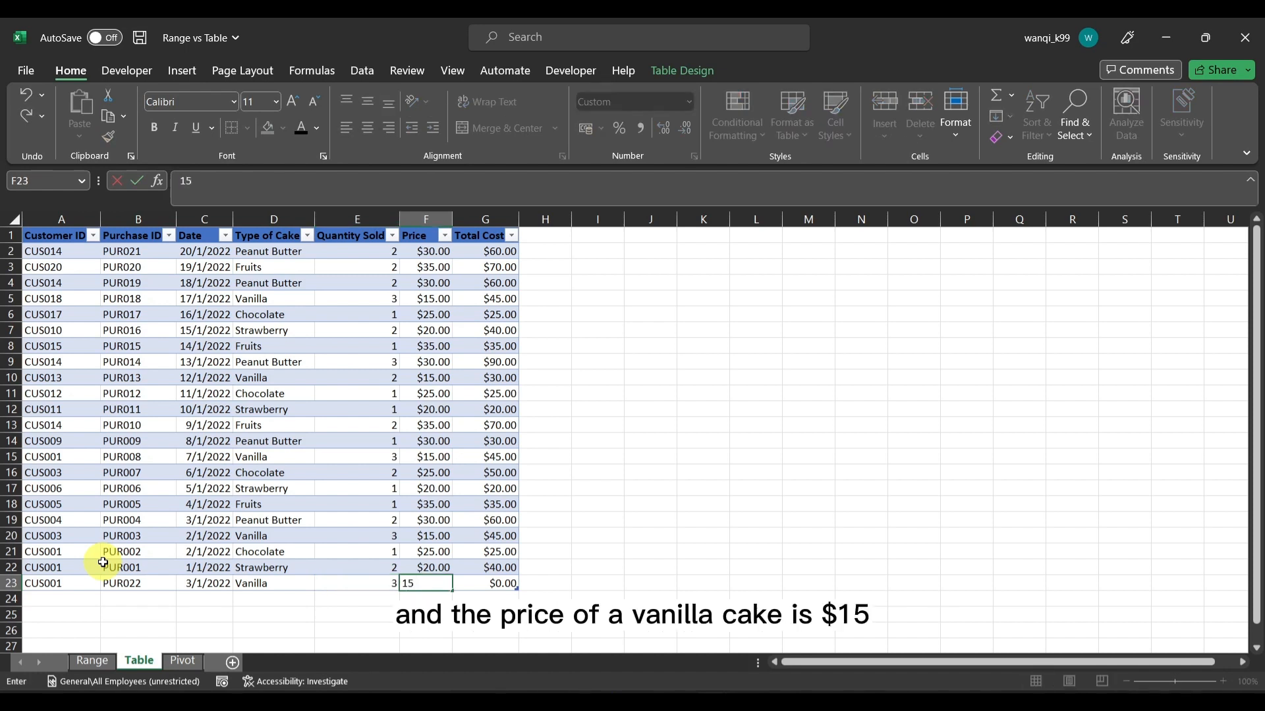
{"action": "key", "text": "ctrl+Return"}
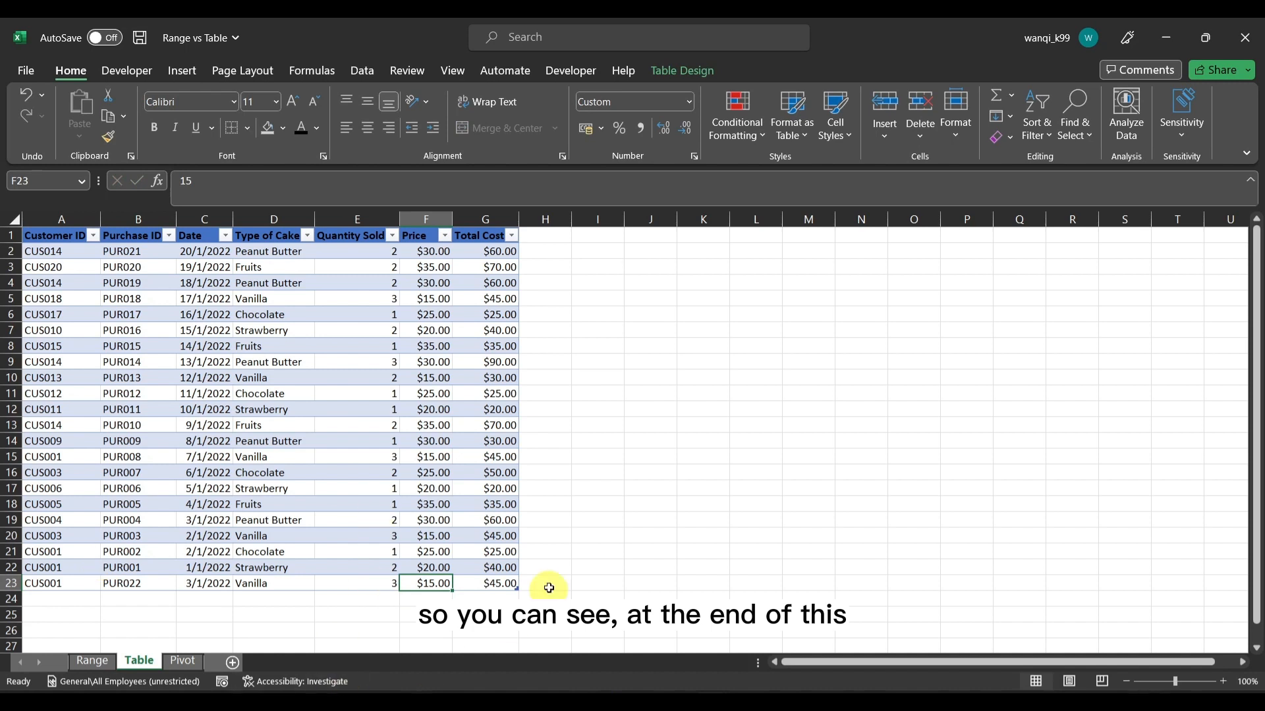
{"action": "left_click", "coordinate": [505, 583]}
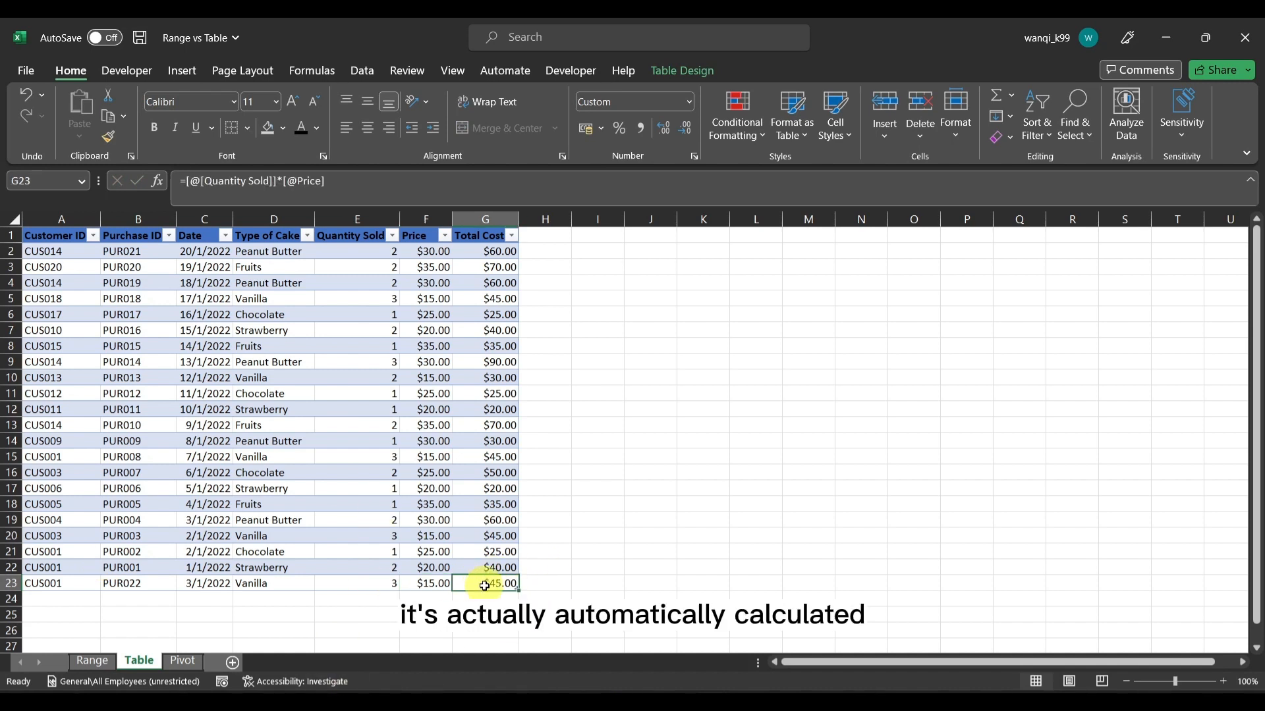
Refresh the PivotTable on the Pivot sheet to include the added purchase and check the Vanilla quantity
{"action": "left_click", "coordinate": [191, 661]}
{"action": "left_click", "coordinate": [179, 319]}
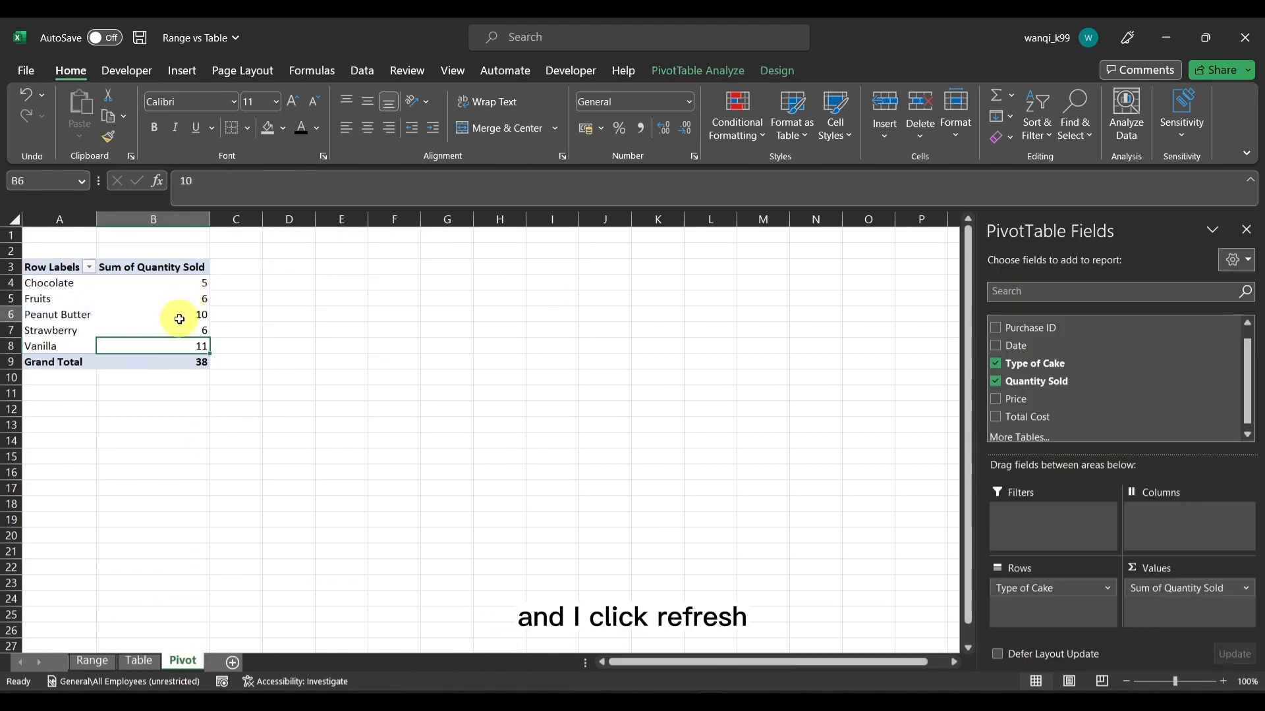
{"action": "right_click", "coordinate": [191, 315]}
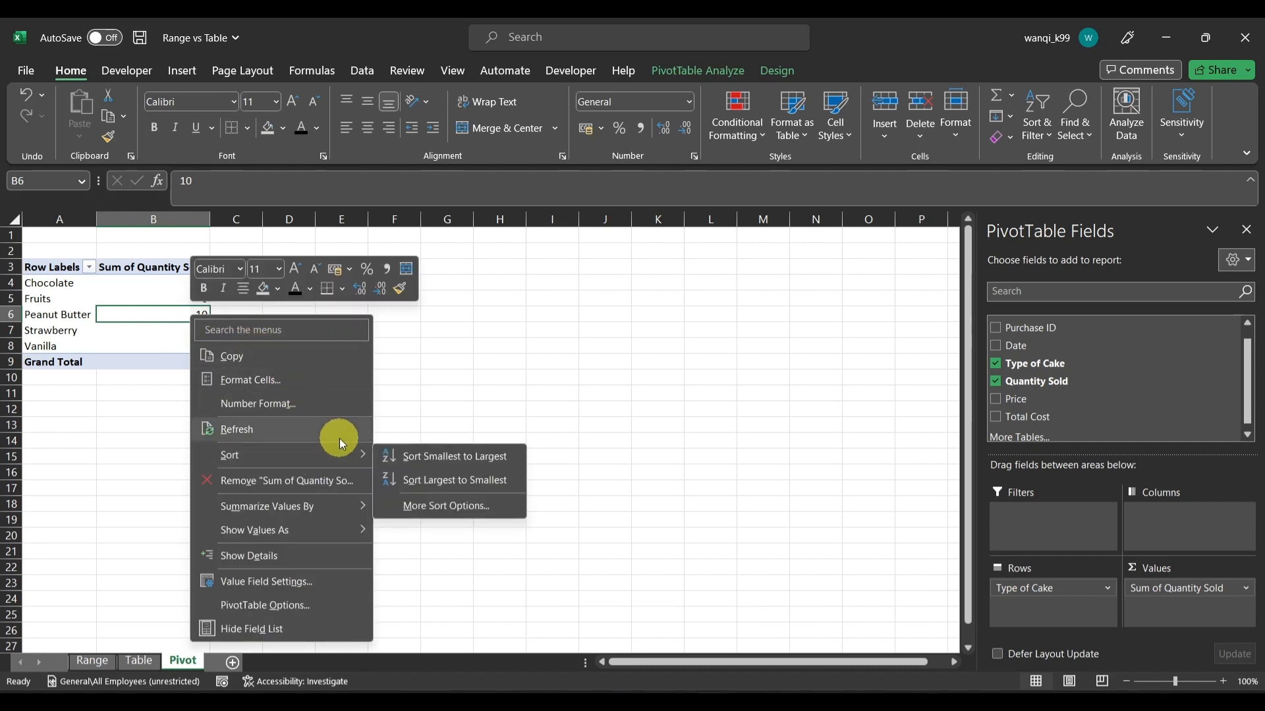
{"action": "left_click", "coordinate": [339, 438]}
{"action": "left_click", "coordinate": [348, 374]}
{"action": "left_click", "coordinate": [198, 346]}
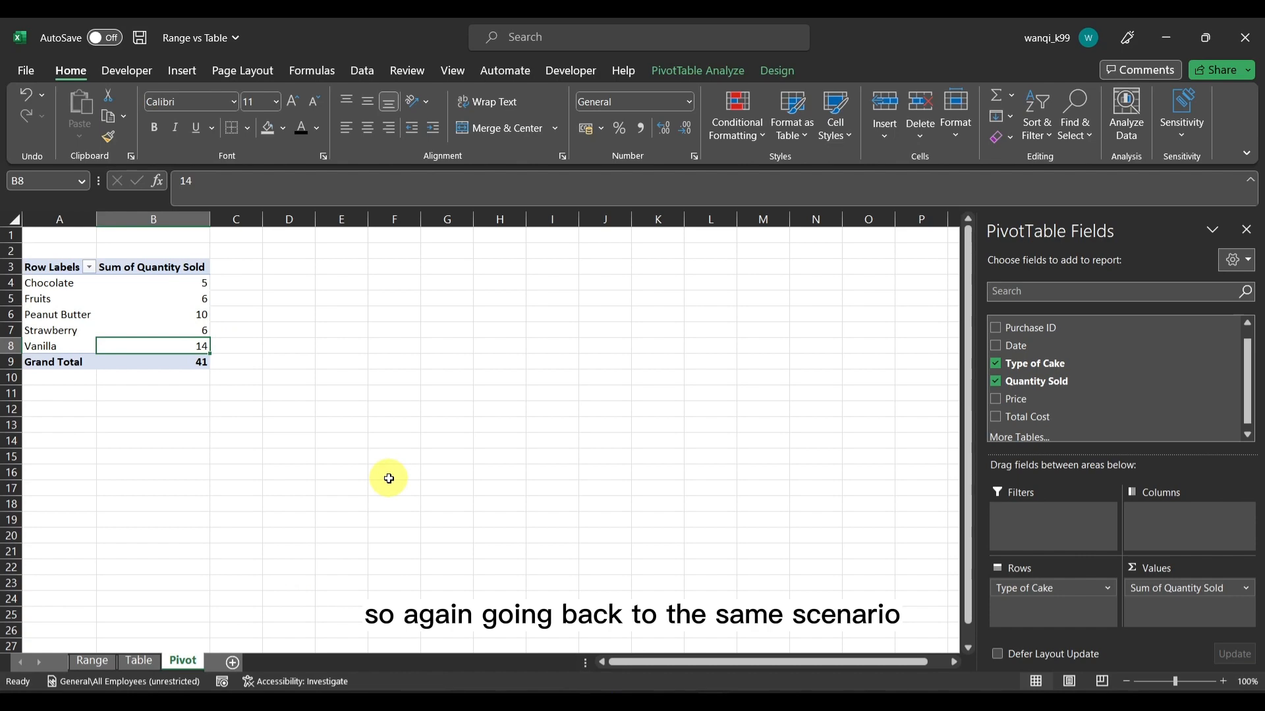
Delete row 23 with the added Vanilla purchase from the Table sheet
{"action": "left_click", "coordinate": [128, 661]}
{"action": "left_click", "coordinate": [264, 630]}
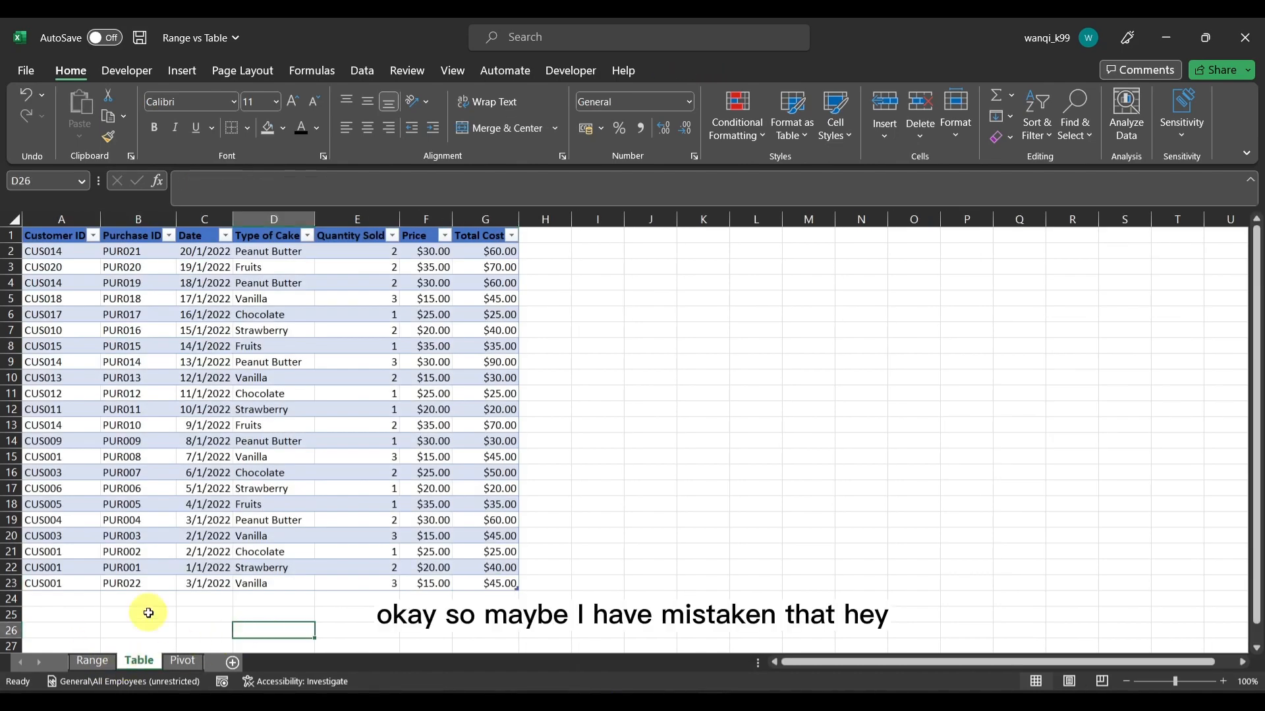
{"action": "left_click", "coordinate": [5, 585]}
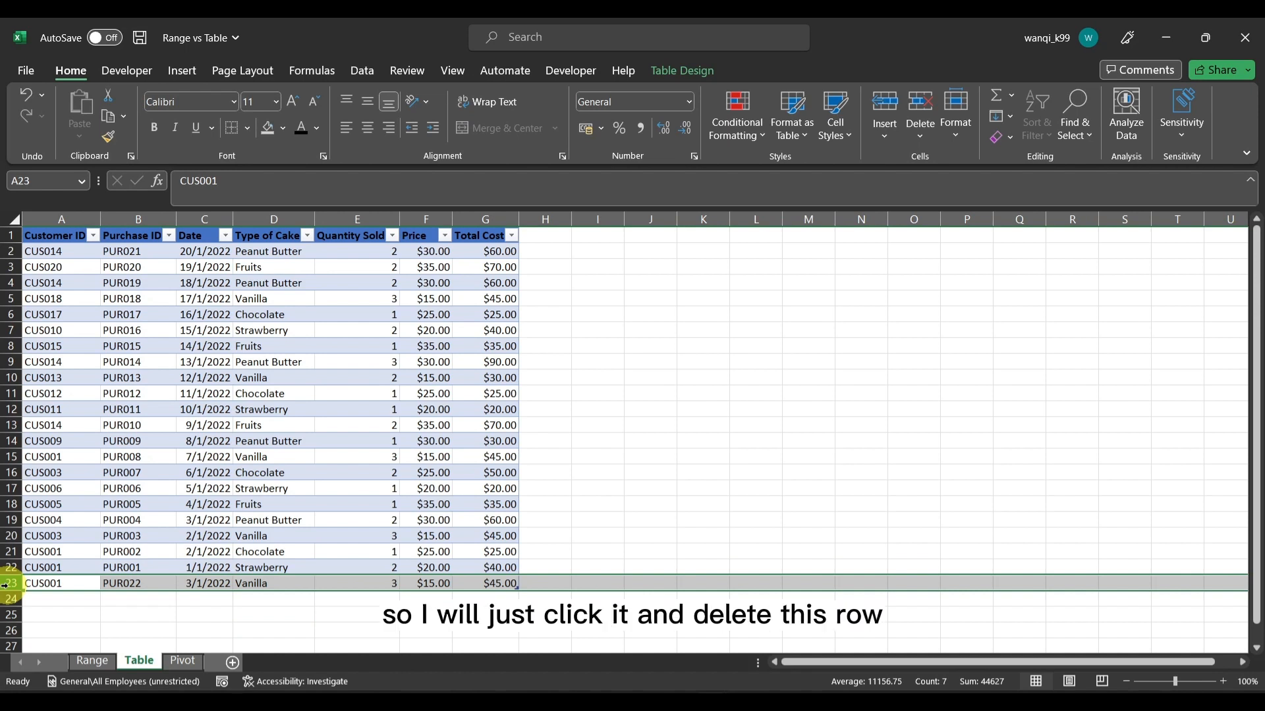
{"action": "left_click", "coordinate": [919, 107]}
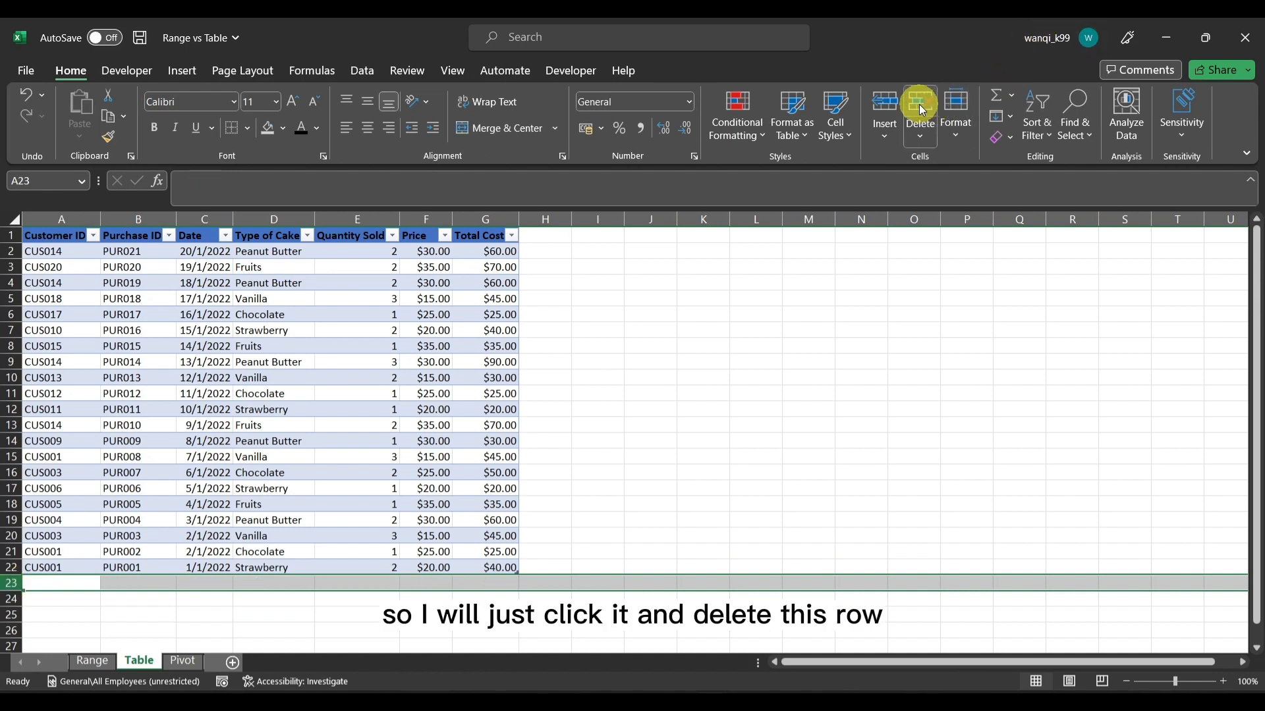
{"action": "left_click", "coordinate": [744, 380]}
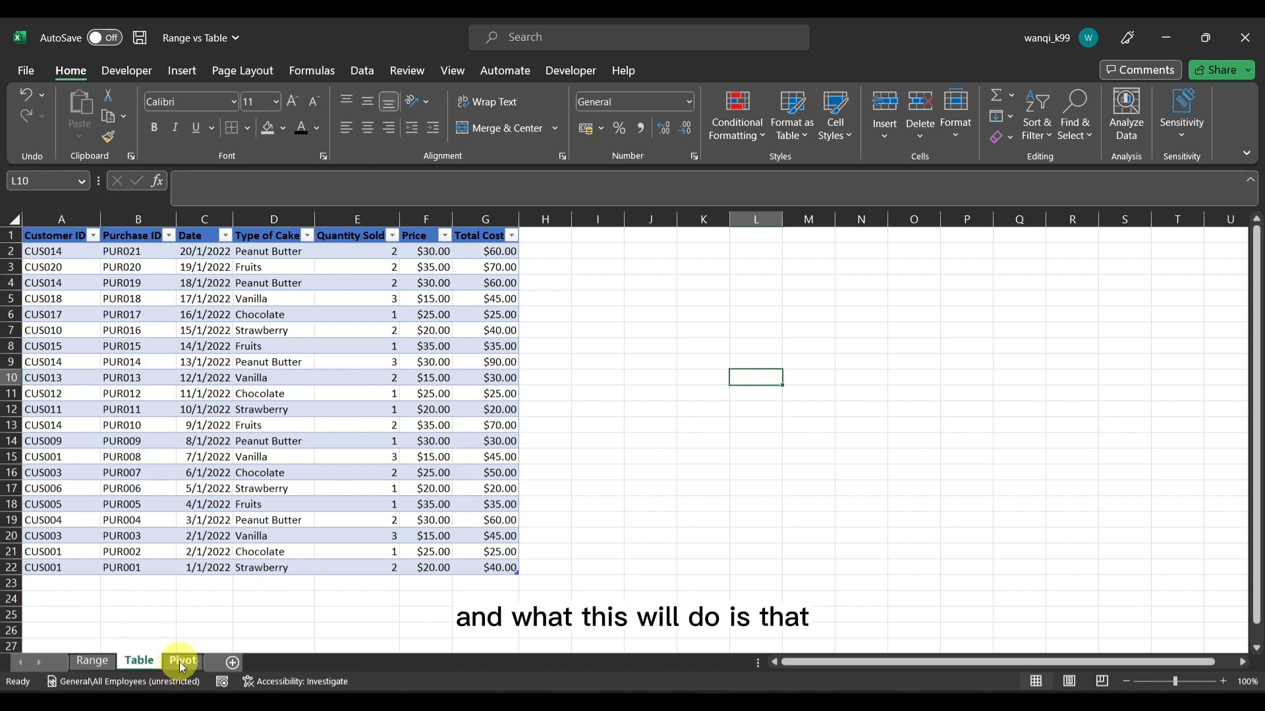
Refresh the PivotTable on the Pivot sheet after the row deletion and check the Vanilla quantity
{"action": "left_click", "coordinate": [183, 662]}
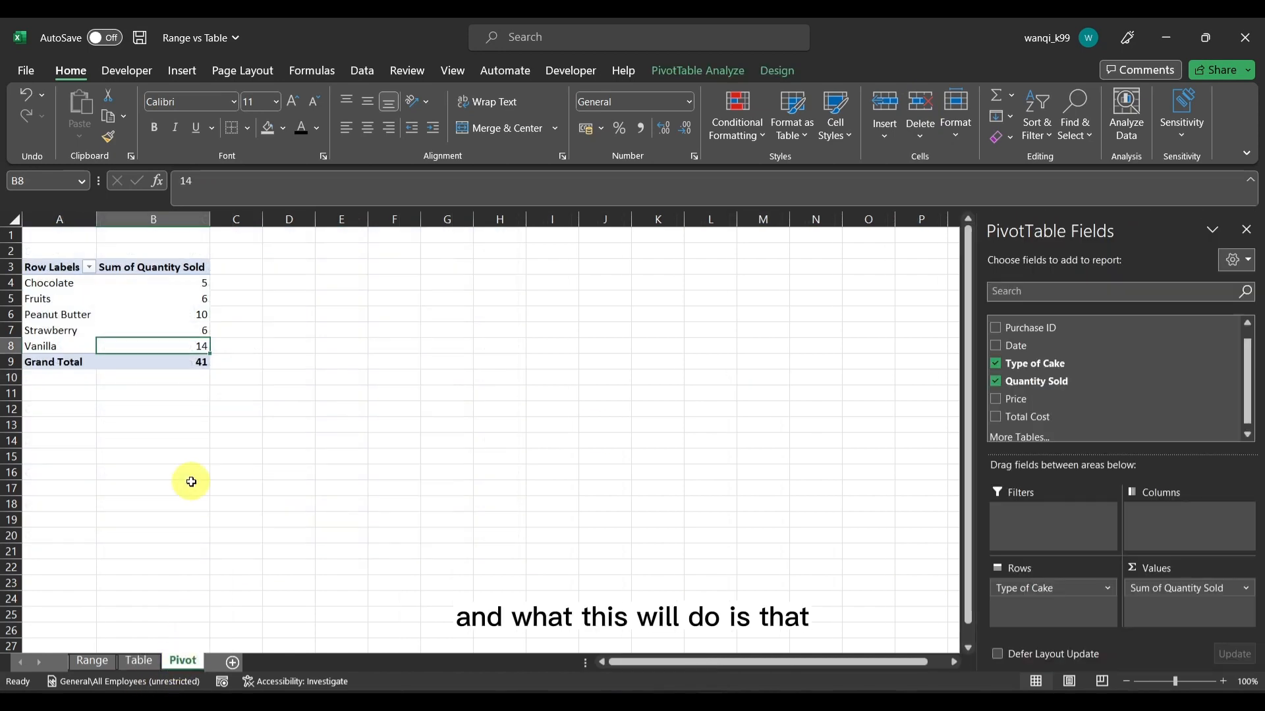
{"action": "left_click", "coordinate": [181, 317]}
{"action": "right_click", "coordinate": [182, 317]}
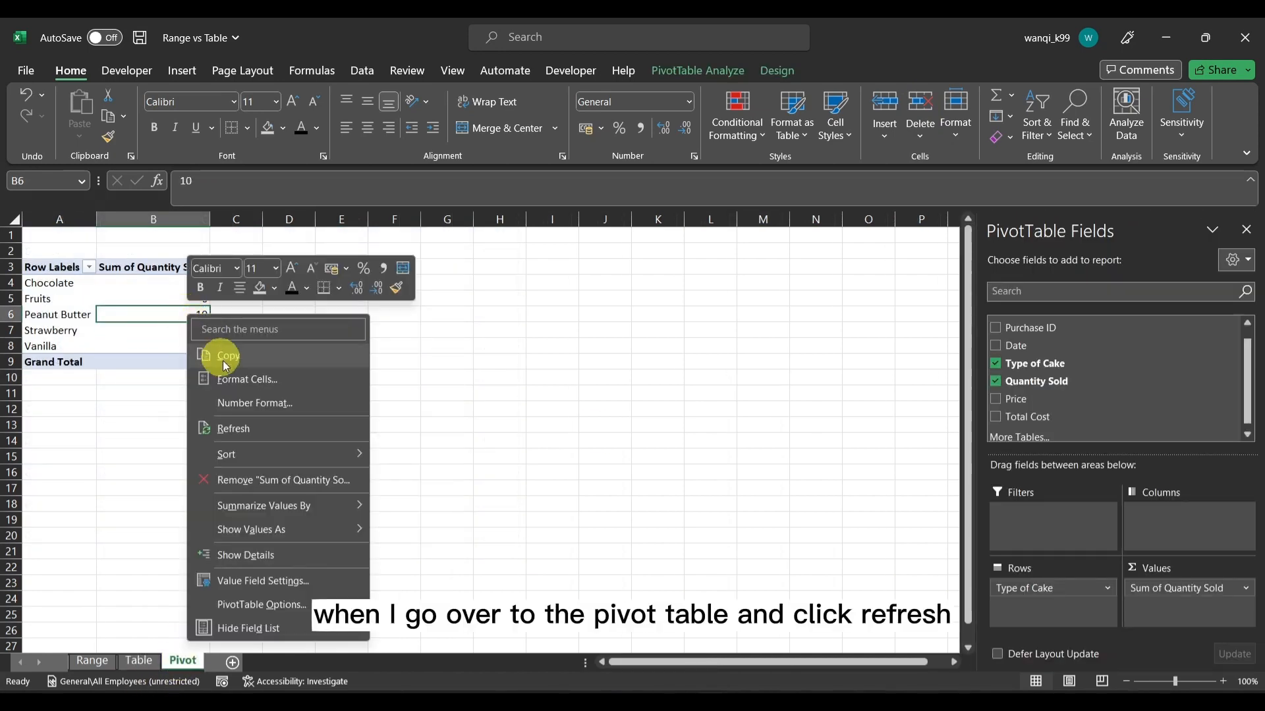
{"action": "left_click", "coordinate": [257, 431]}
{"action": "left_click", "coordinate": [372, 394]}
{"action": "left_click", "coordinate": [167, 346]}
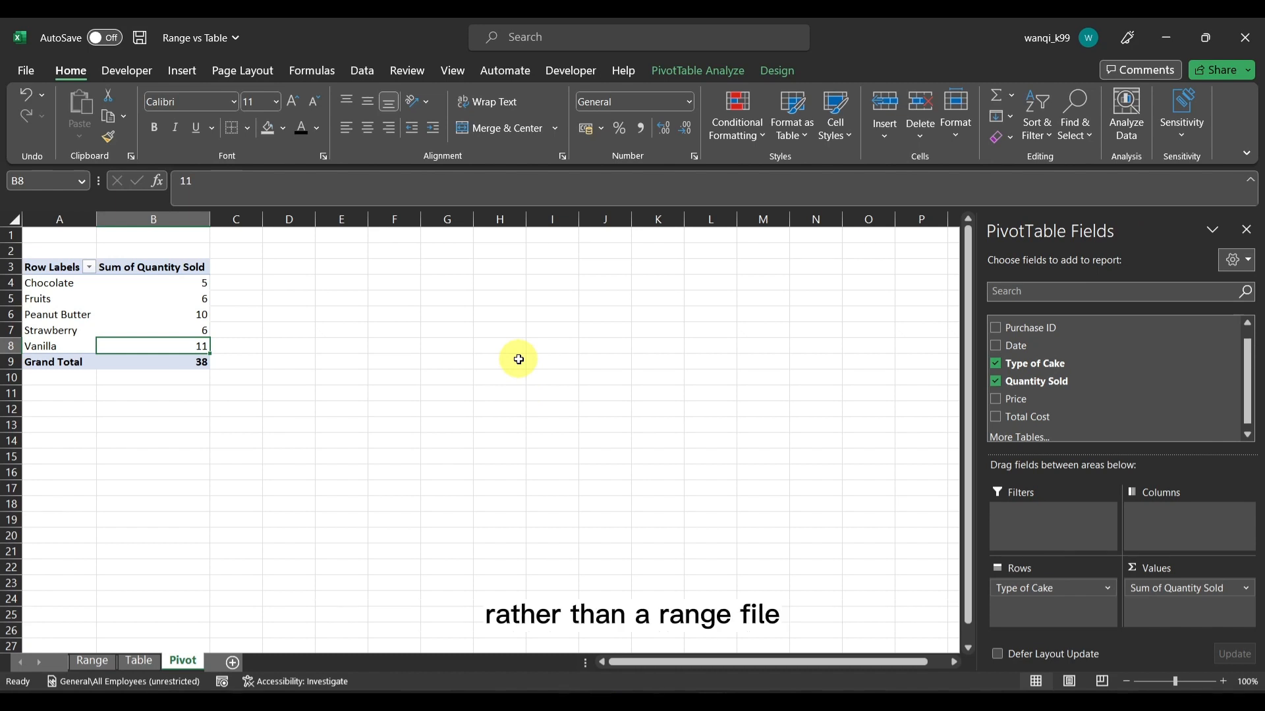
Resize Table4 on the Table sheet to the range $A$1:$G$20
{"action": "left_click", "coordinate": [139, 660]}
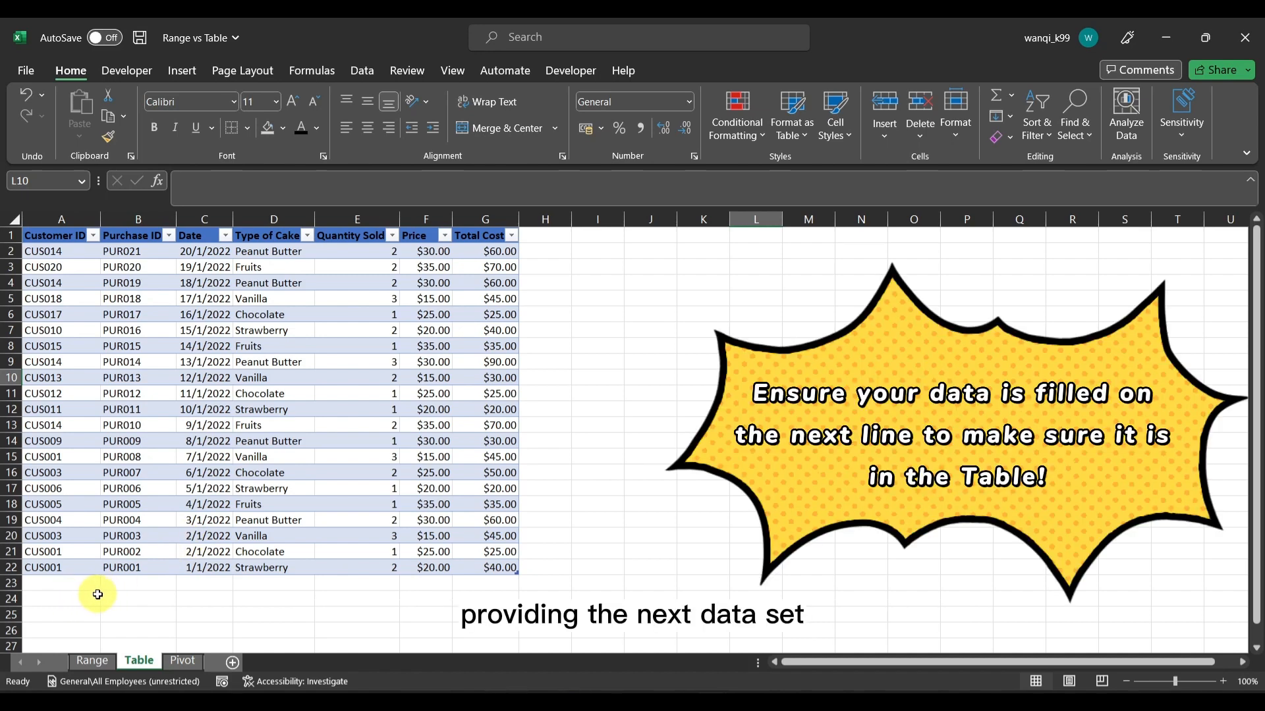
{"action": "left_click", "coordinate": [69, 588]}
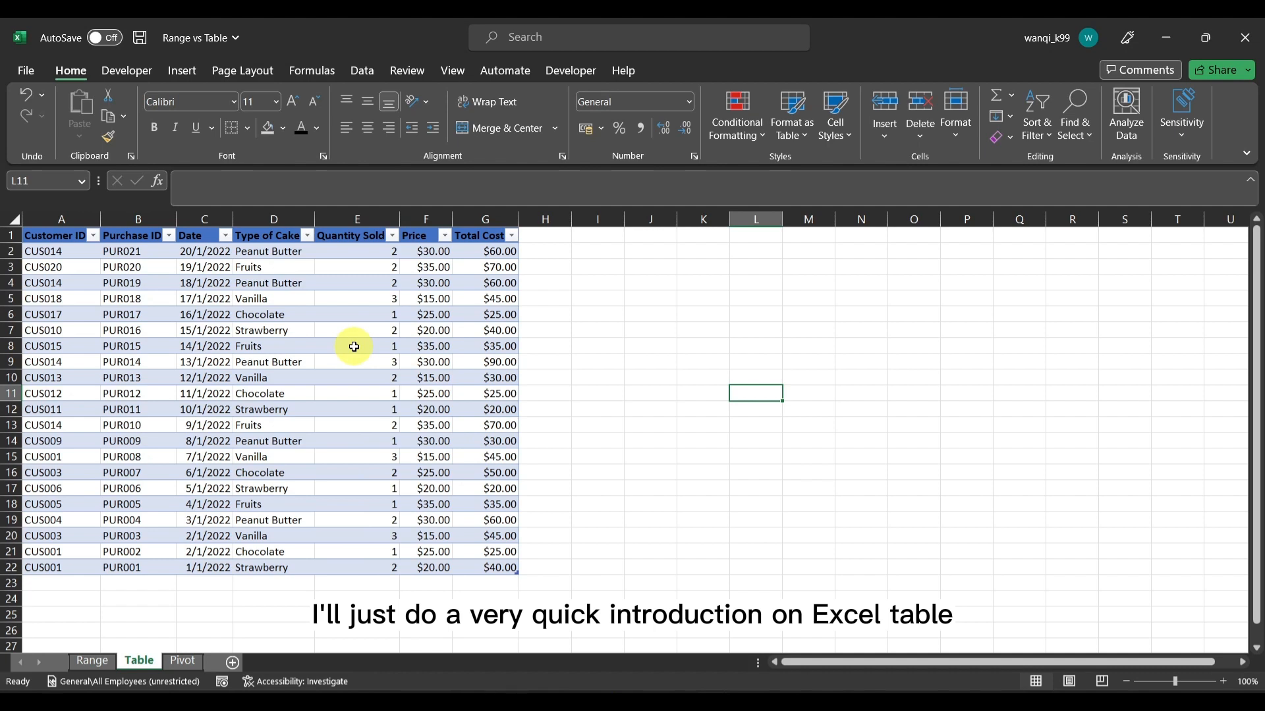
{"action": "left_click", "coordinate": [354, 347]}
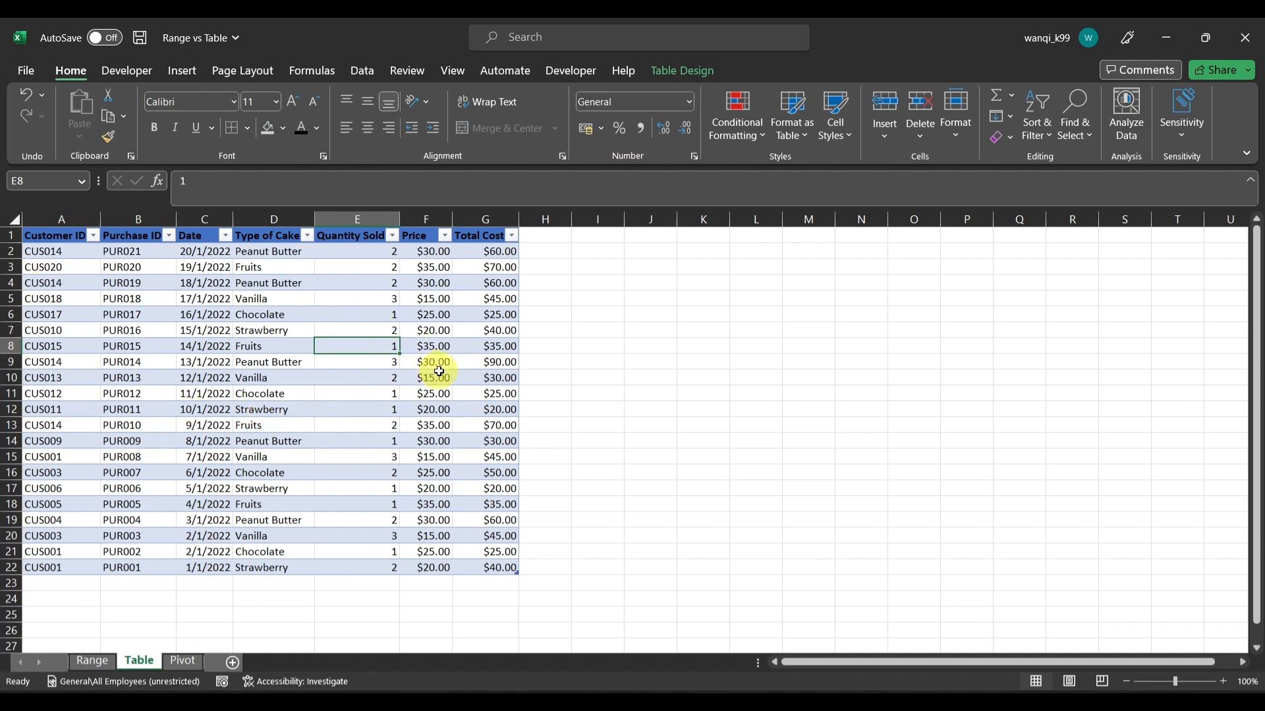
{"action": "left_click", "coordinate": [689, 70]}
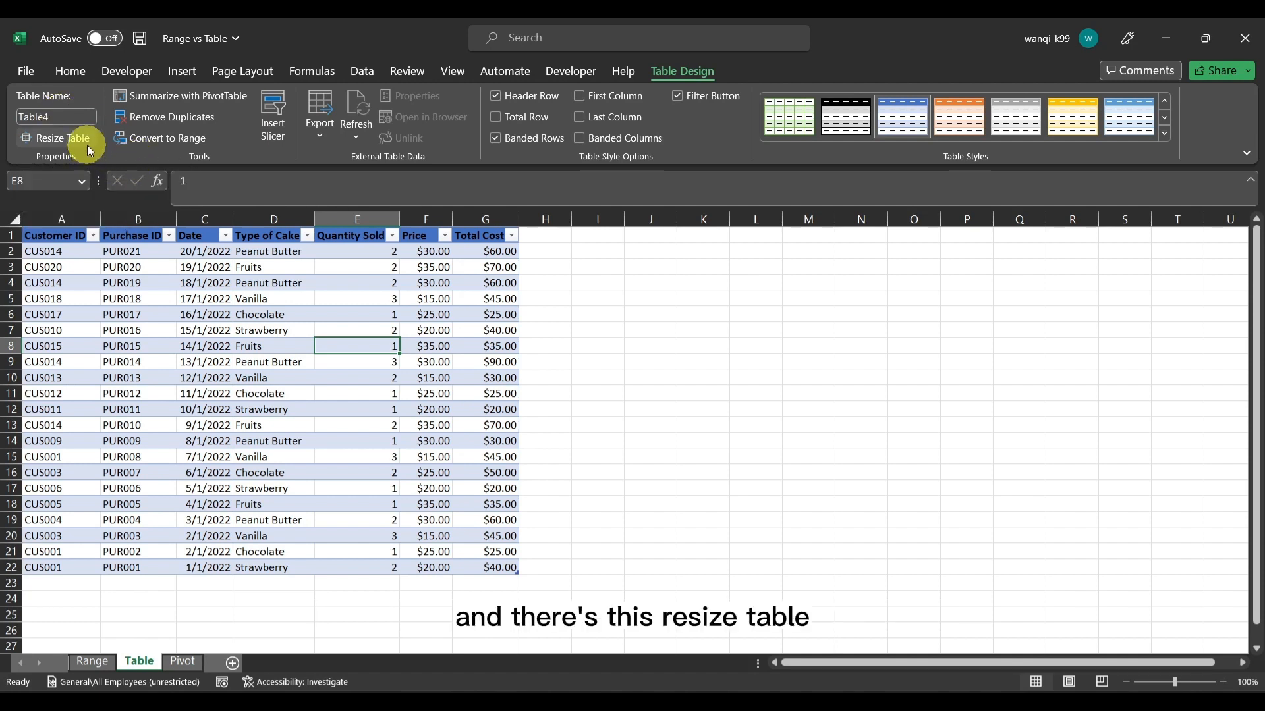
{"action": "left_click", "coordinate": [45, 140]}
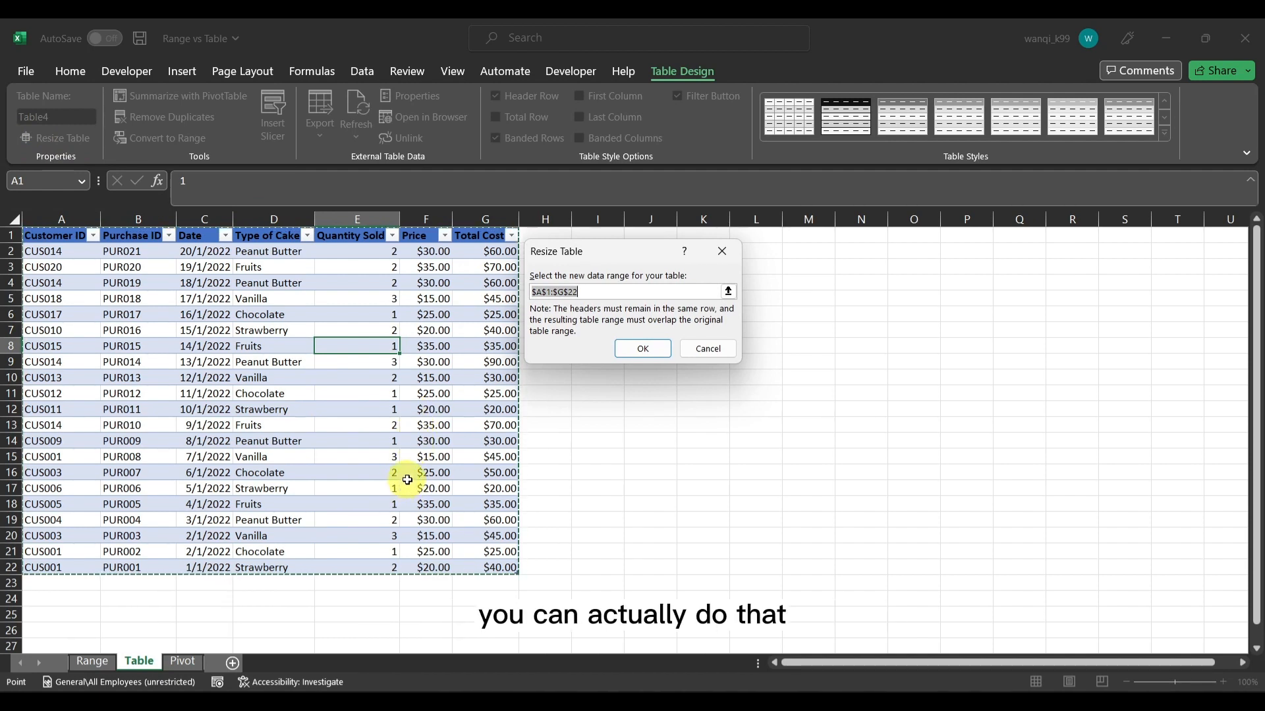
{"action": "left_click", "coordinate": [631, 297]}
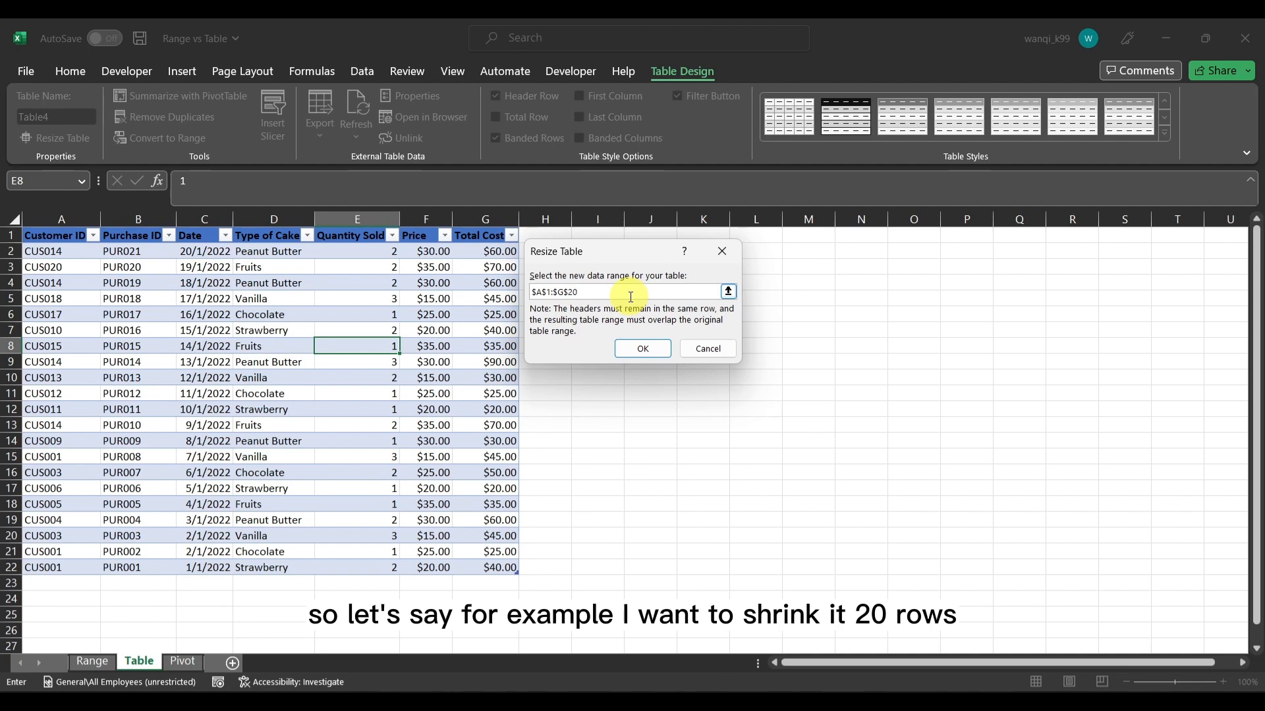
{"action": "key", "text": "Return"}
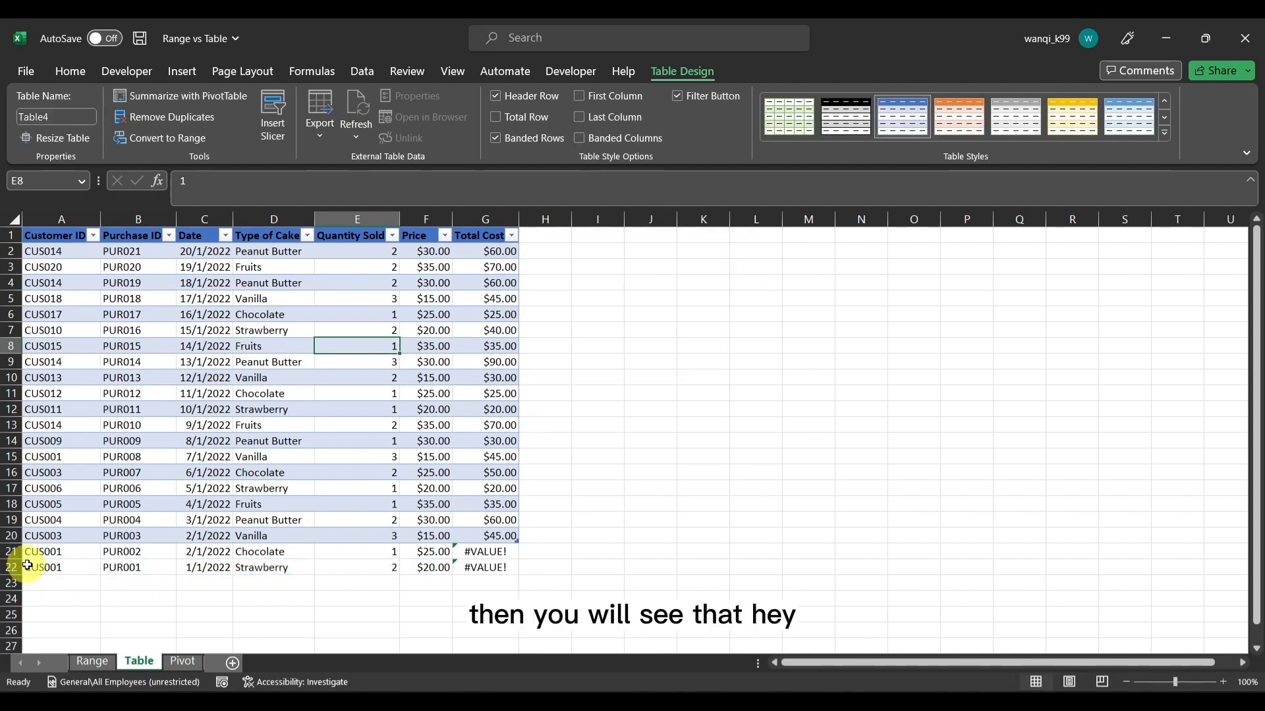
Examine rows 21 and 22 below the table's new edge, including the Total Cost formula and Price in row 21
{"action": "left_click_drag", "start_coordinate": [14, 552], "coordinate": [9, 570]}
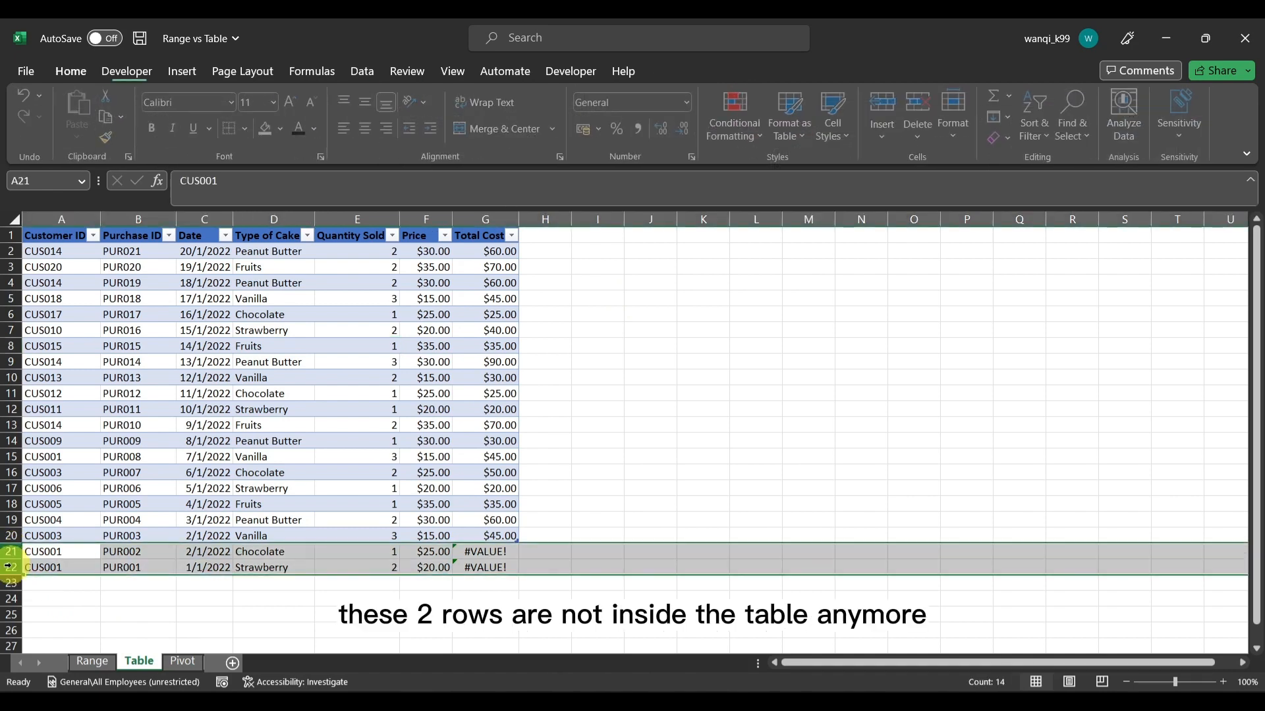
{"action": "left_click", "coordinate": [522, 539]}
{"action": "left_click", "coordinate": [496, 550]}
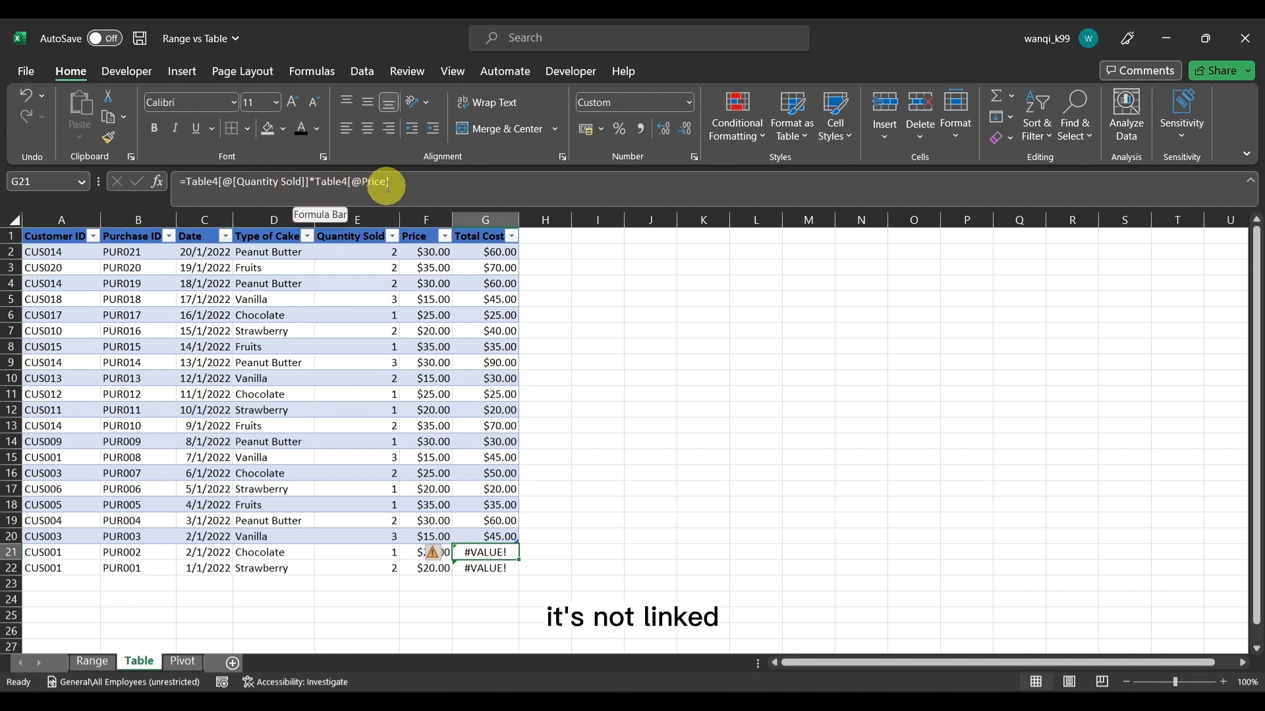
{"action": "left_click", "coordinate": [385, 553]}
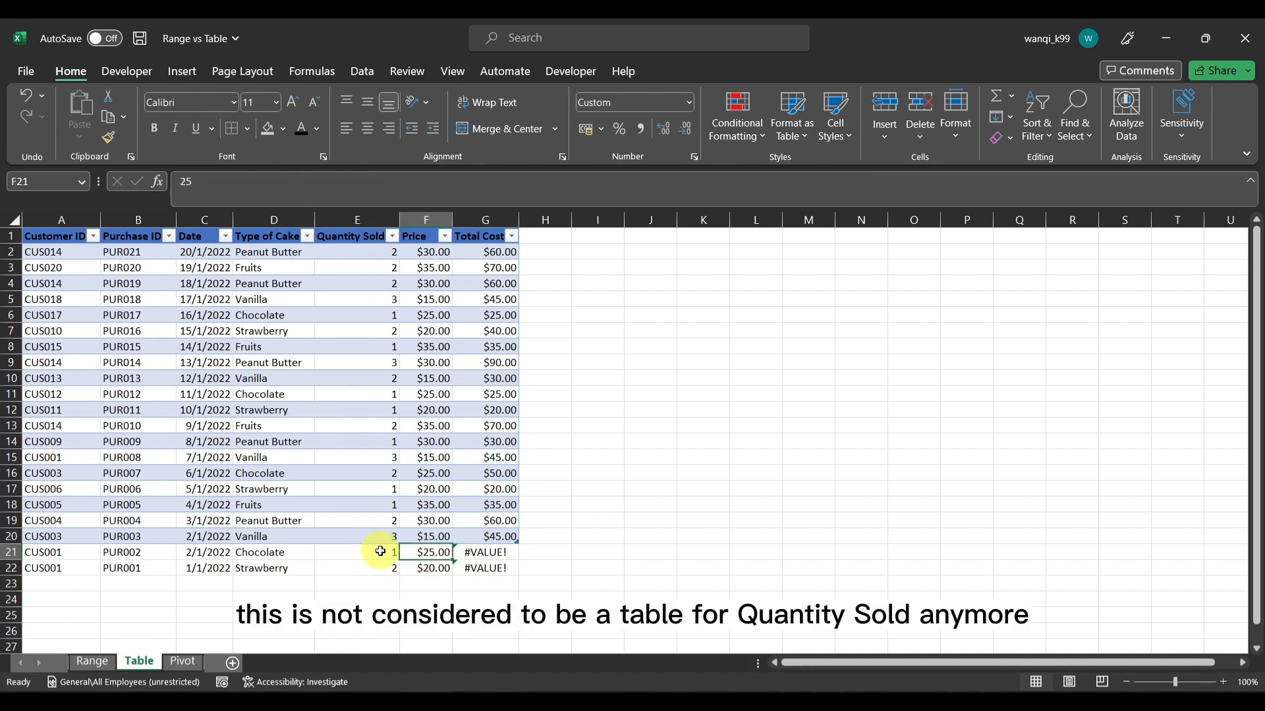
Check the Total Cost formula in row 21 outside the table and undo the last resize of Table4
{"action": "left_click", "coordinate": [490, 552]}
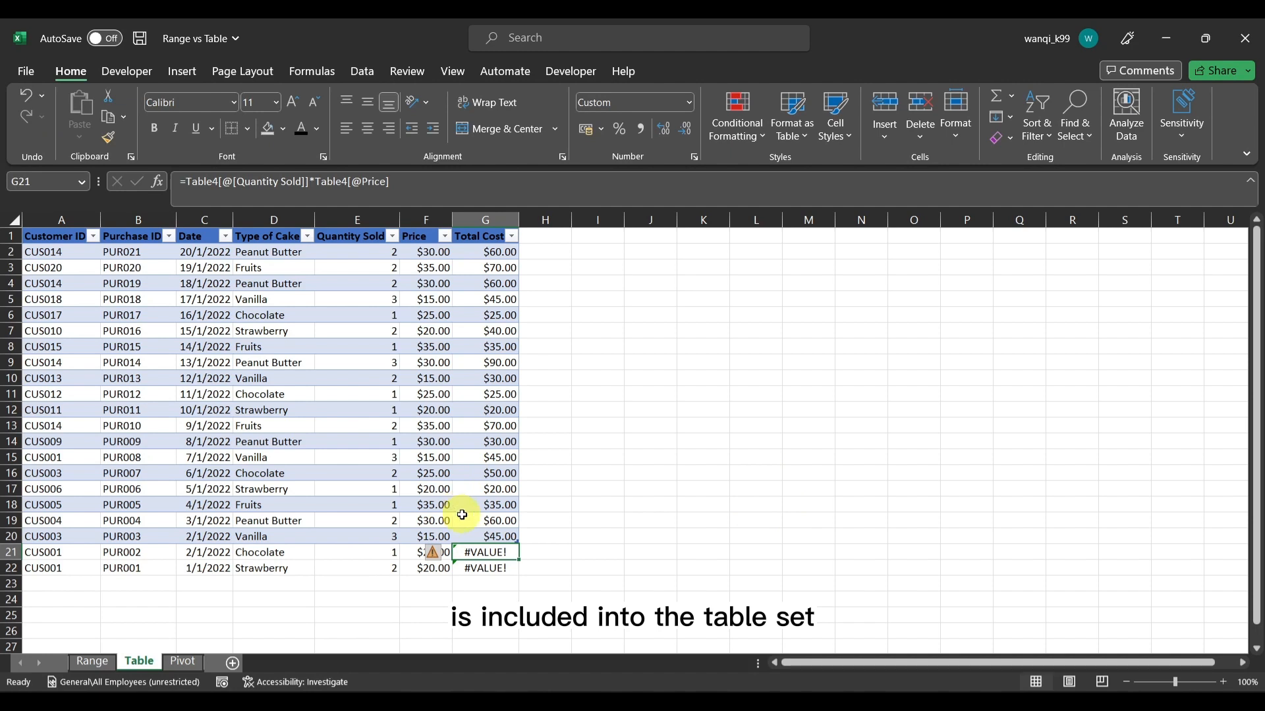
{"action": "left_click", "coordinate": [355, 488]}
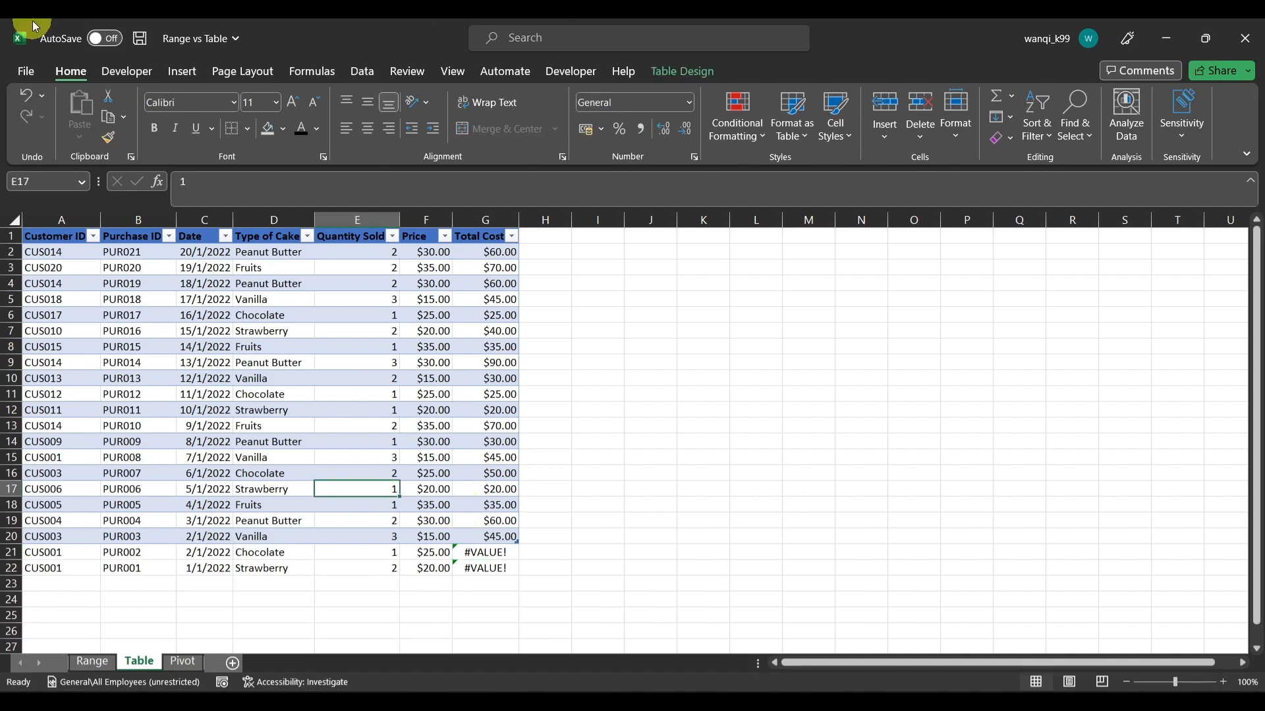
{"action": "left_click", "coordinate": [27, 96]}
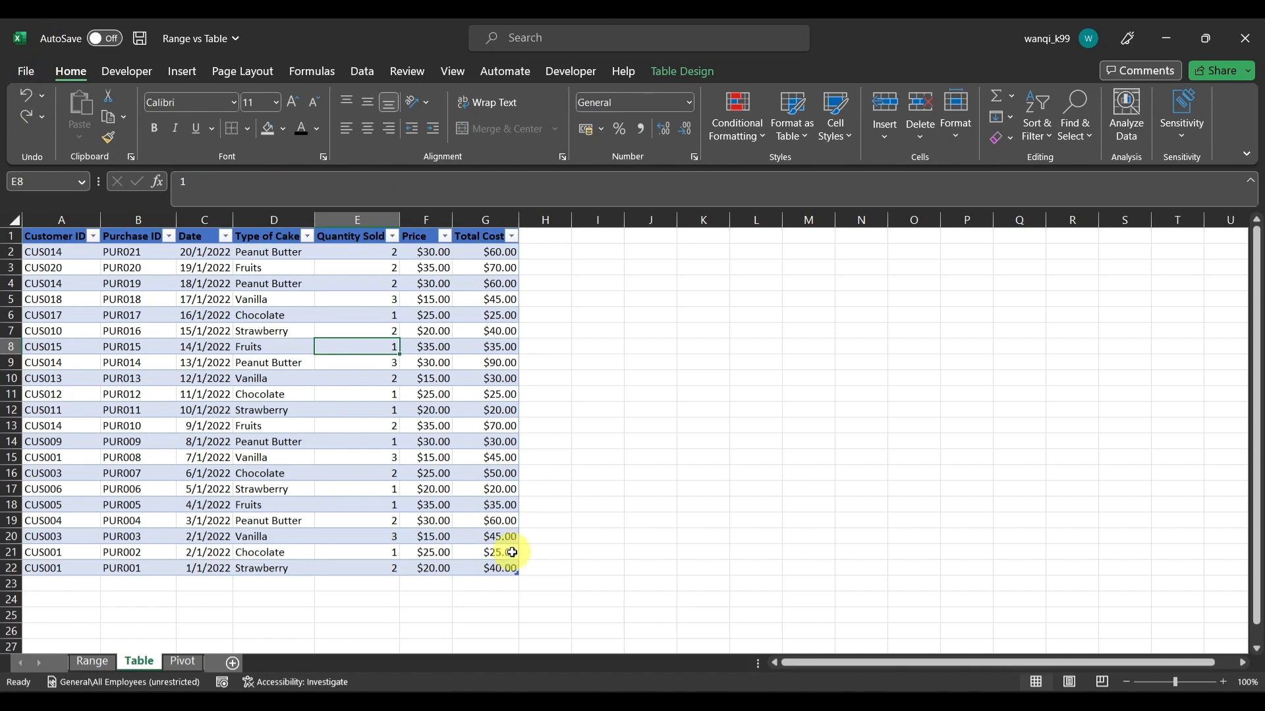
Run Remove Duplicates on Table4 using only the Purchase ID column, keeping the data-has-headers option on
{"action": "left_click", "coordinate": [484, 329]}
{"action": "left_click", "coordinate": [700, 72]}
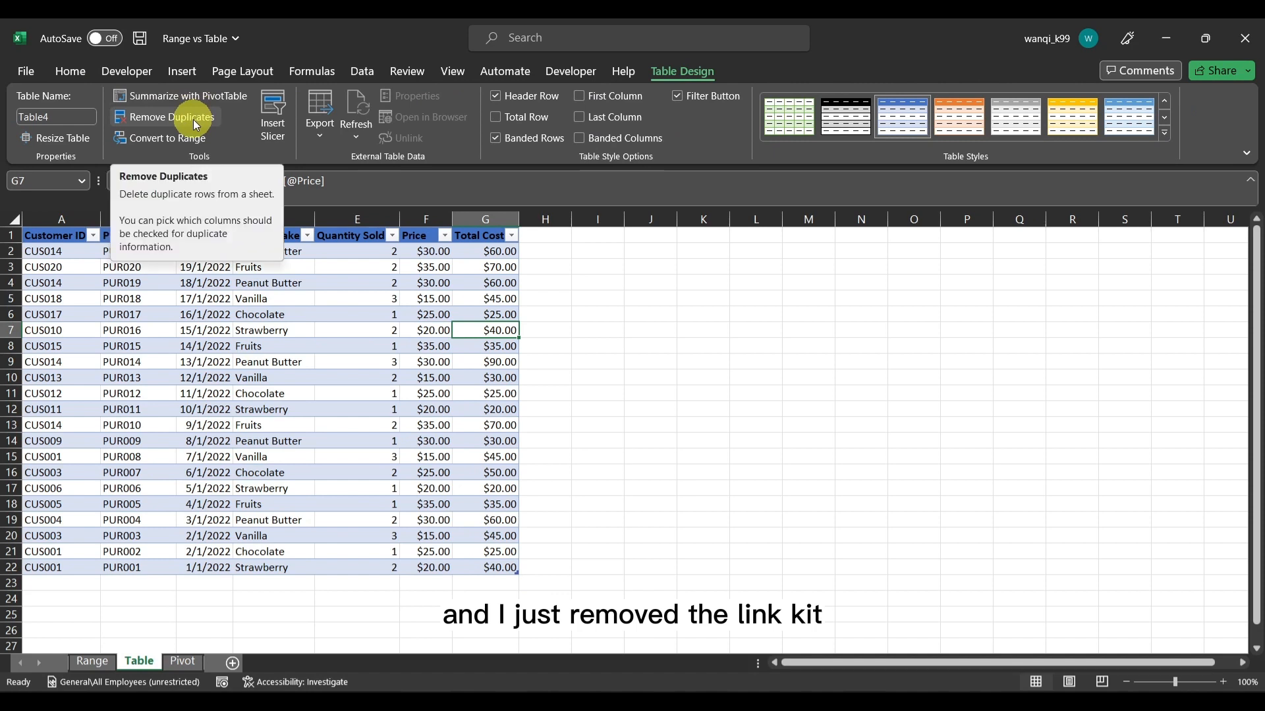
{"action": "left_click", "coordinate": [142, 230]}
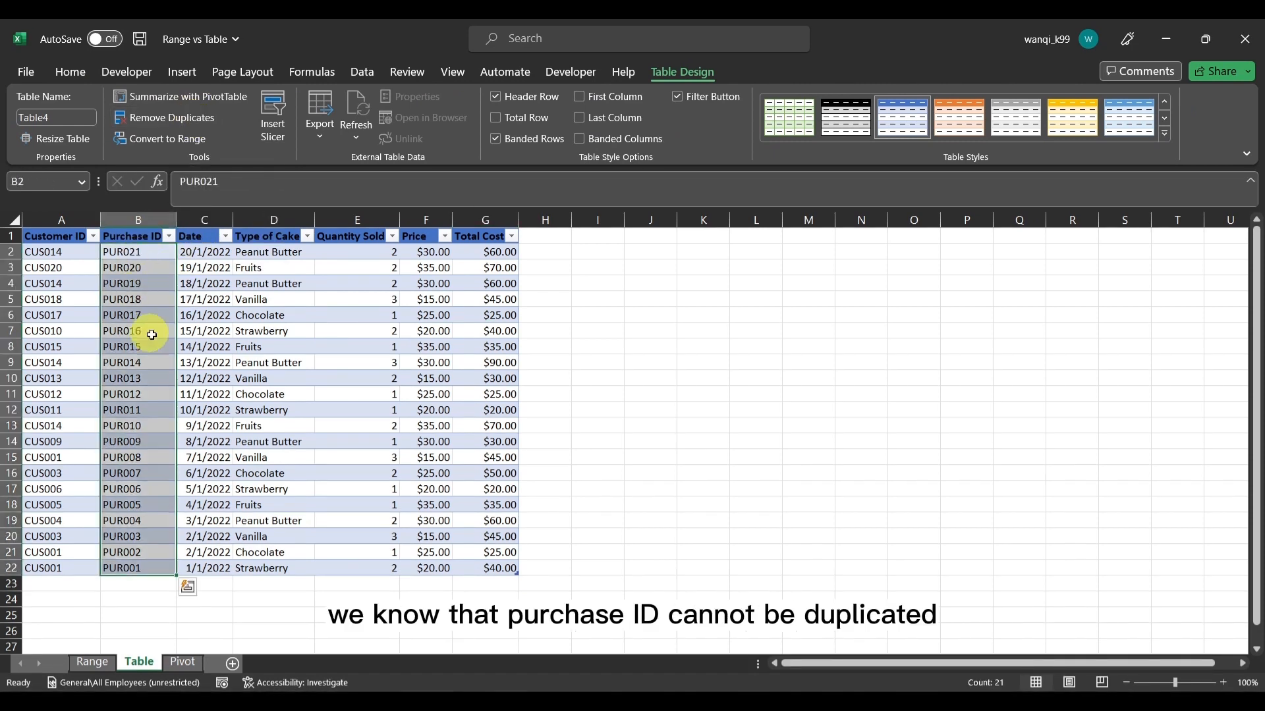
{"action": "left_click", "coordinate": [196, 122]}
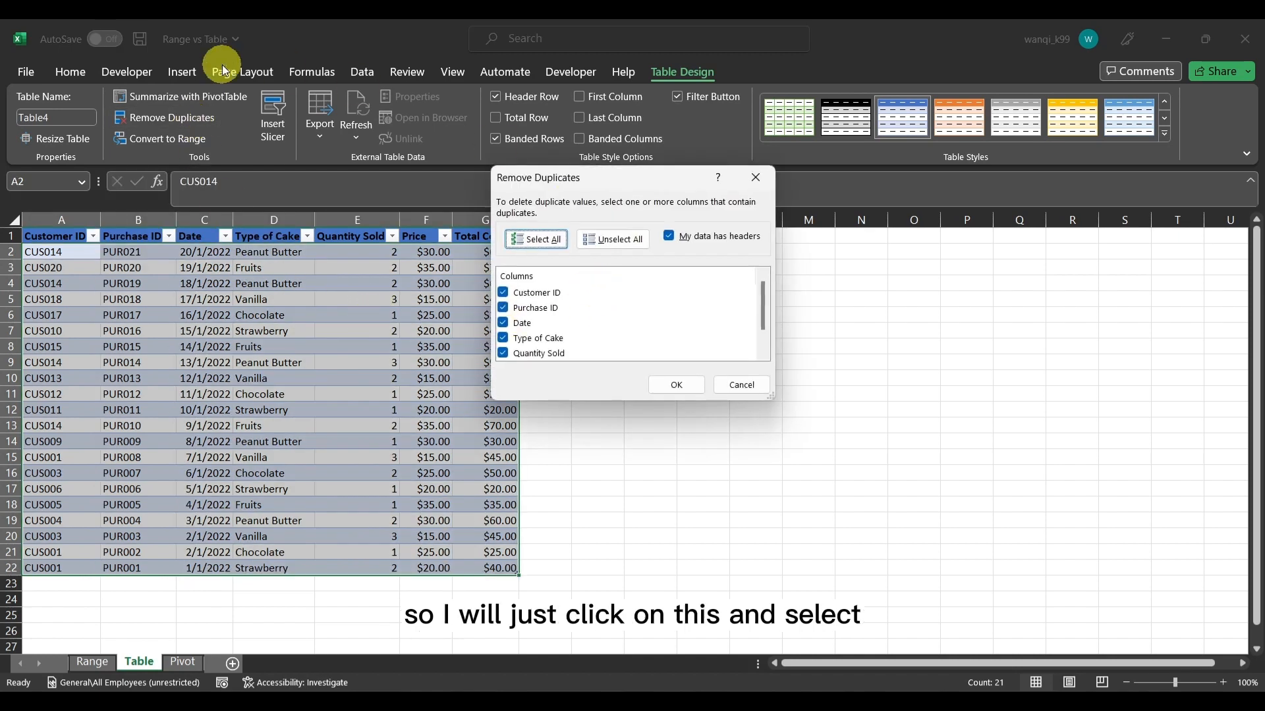
{"action": "left_click", "coordinate": [618, 243]}
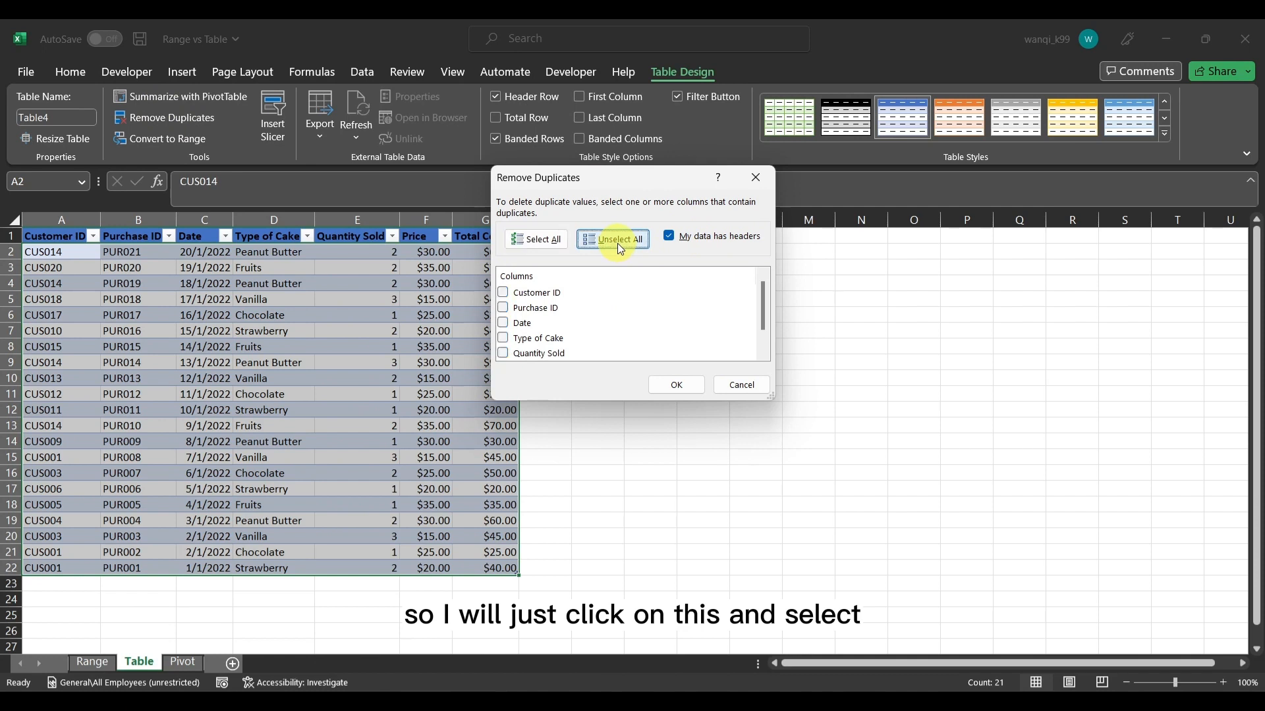
{"action": "left_click", "coordinate": [543, 310]}
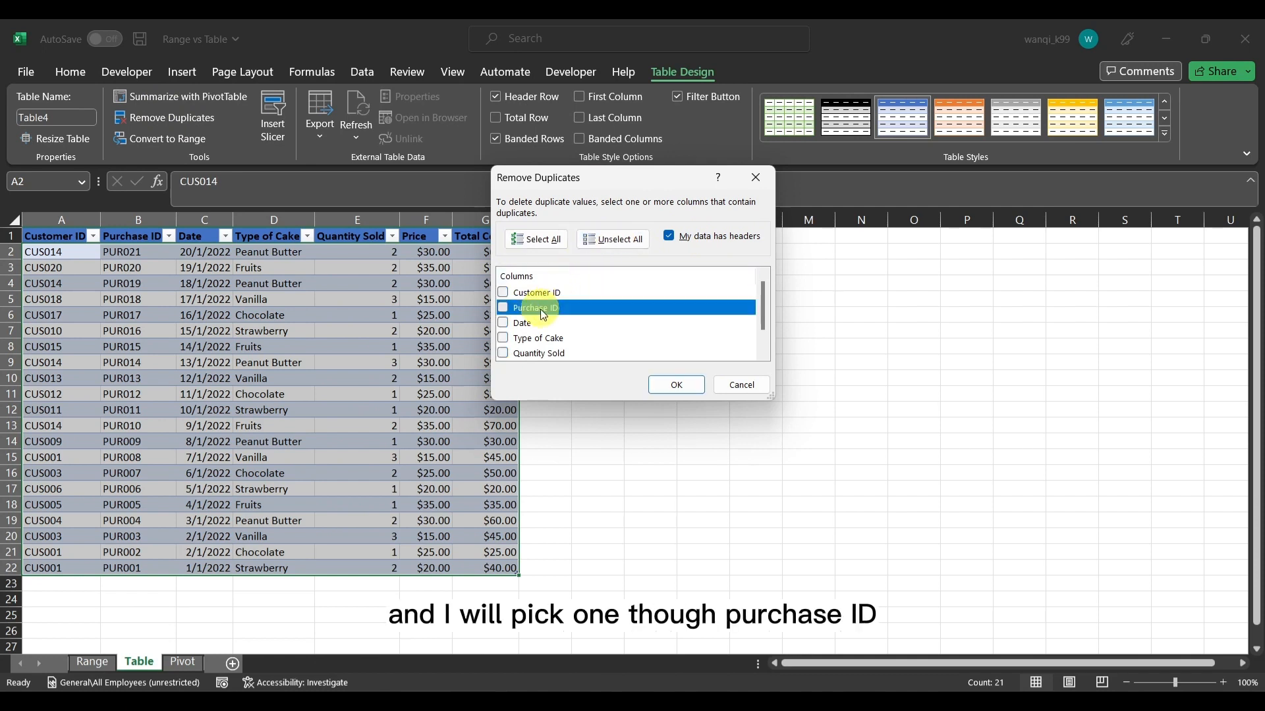
{"action": "left_click", "coordinate": [678, 386]}
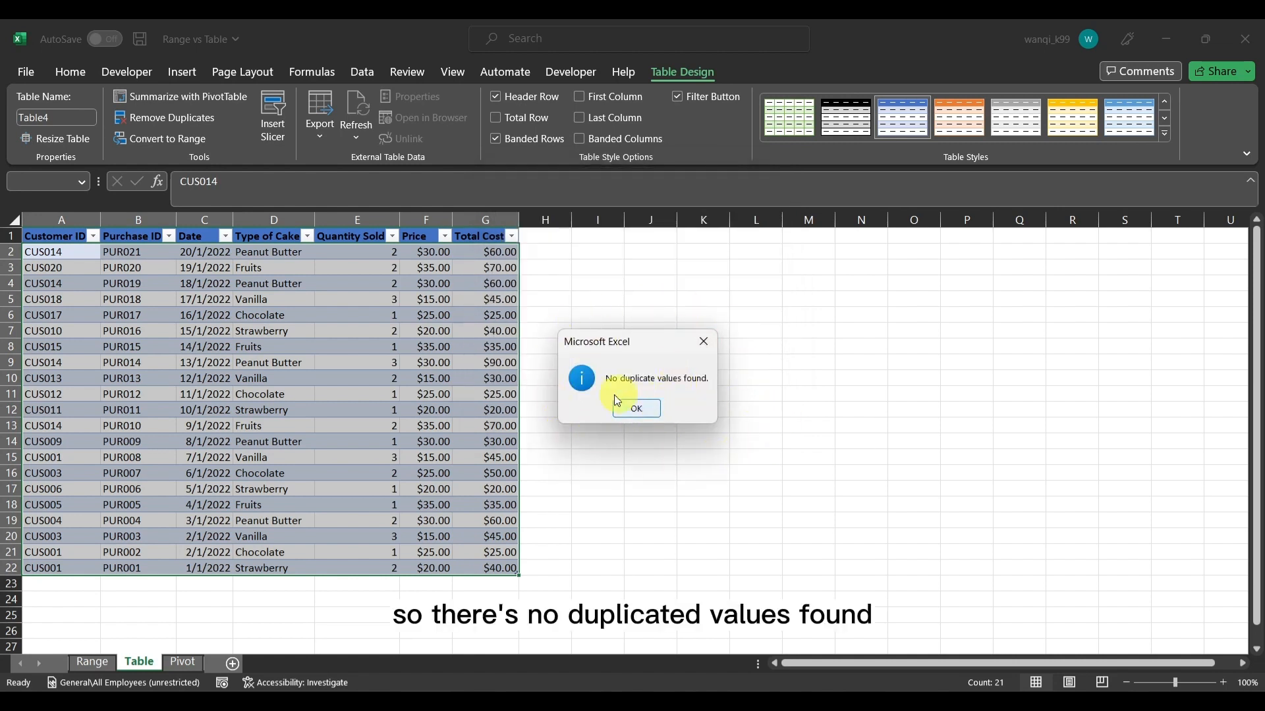
{"action": "left_click", "coordinate": [646, 414]}
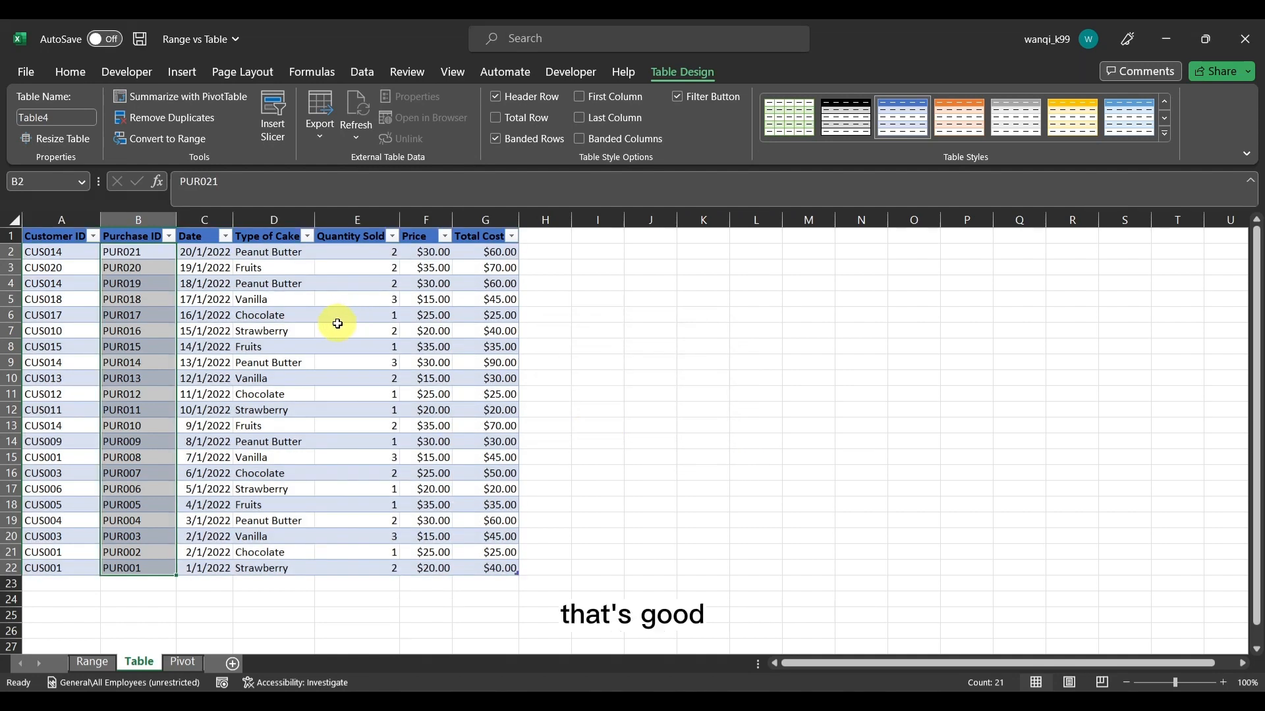
Turn on the Total Row for Table4 and inspect the subtotal formula in its Total Cost cell
{"action": "left_click", "coordinate": [278, 317]}
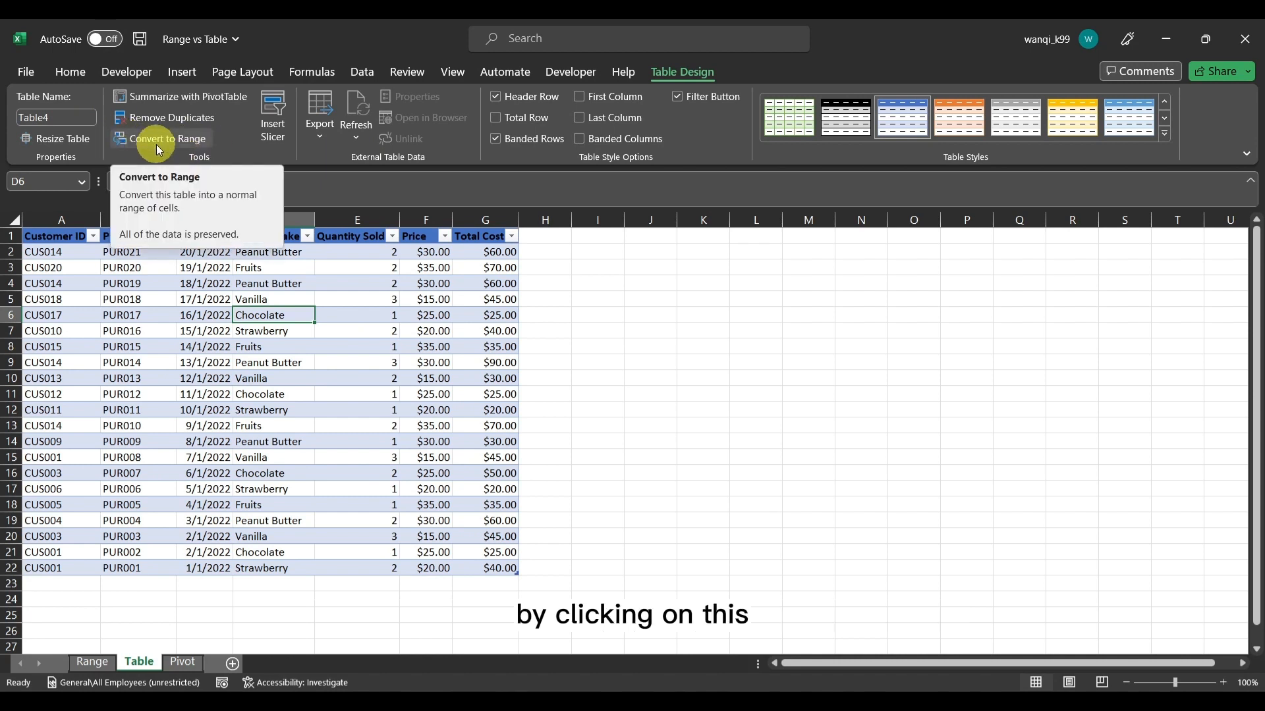
{"action": "left_click", "coordinate": [527, 120]}
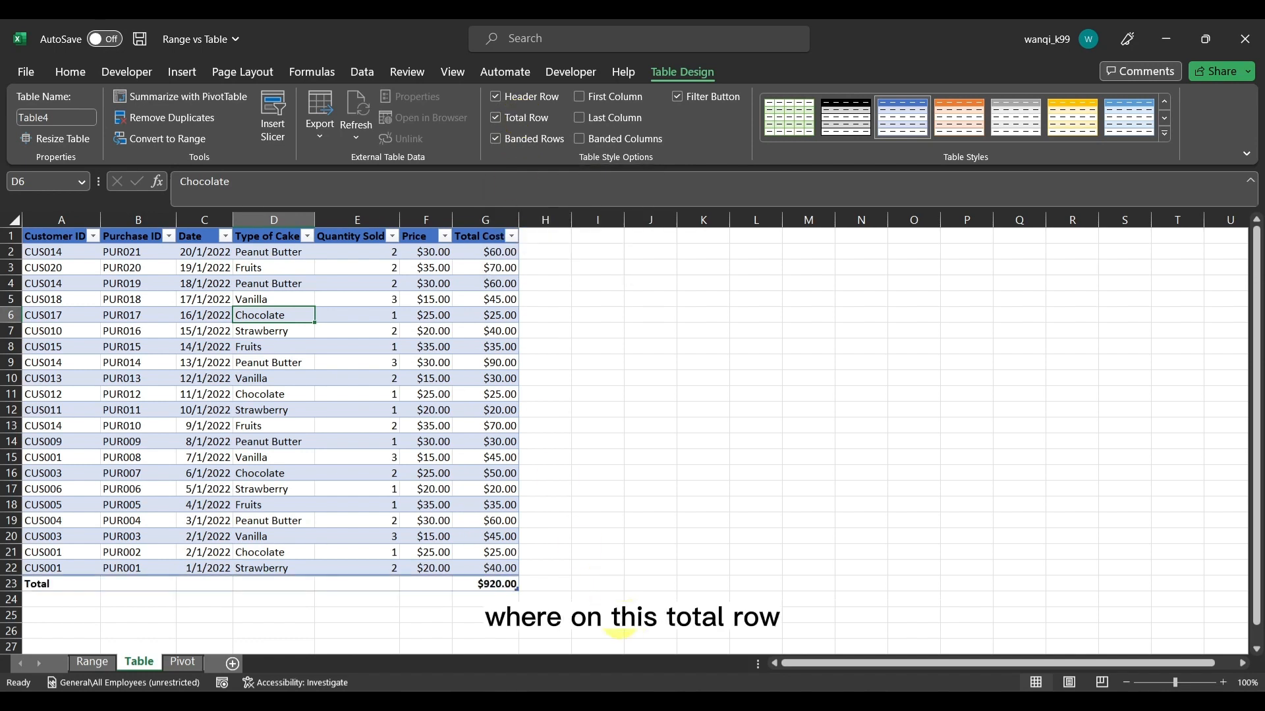
{"action": "left_click", "coordinate": [506, 586]}
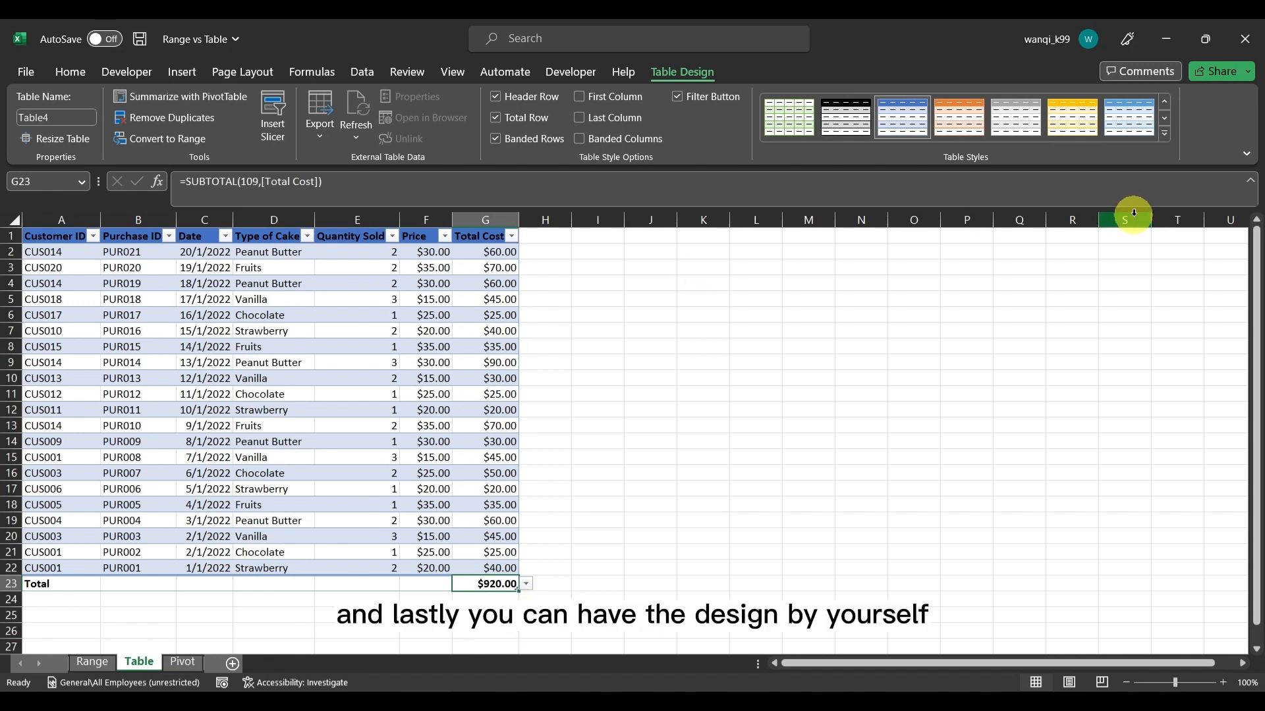
Apply the pale gold banded table style from the first row of the Light styles to Table4
{"action": "left_click", "coordinate": [1167, 135]}
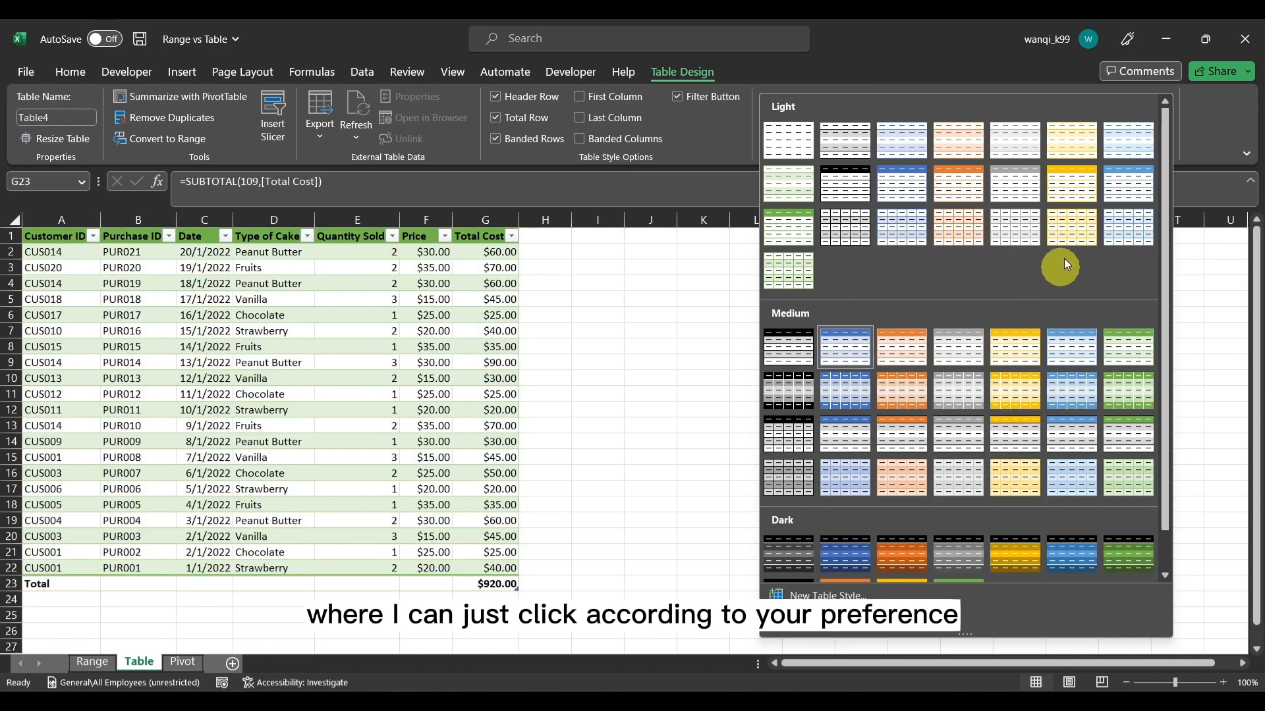
{"action": "left_click", "coordinate": [1071, 153]}
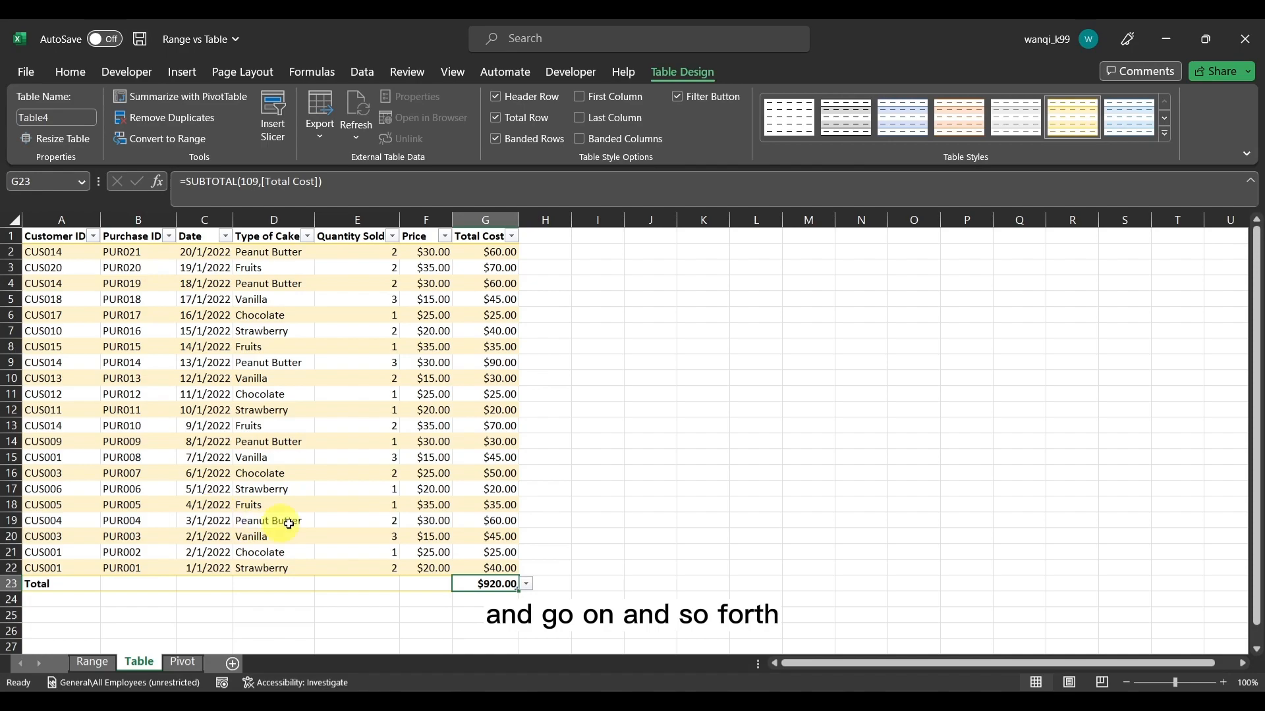
{"action": "left_click", "coordinate": [577, 374]}
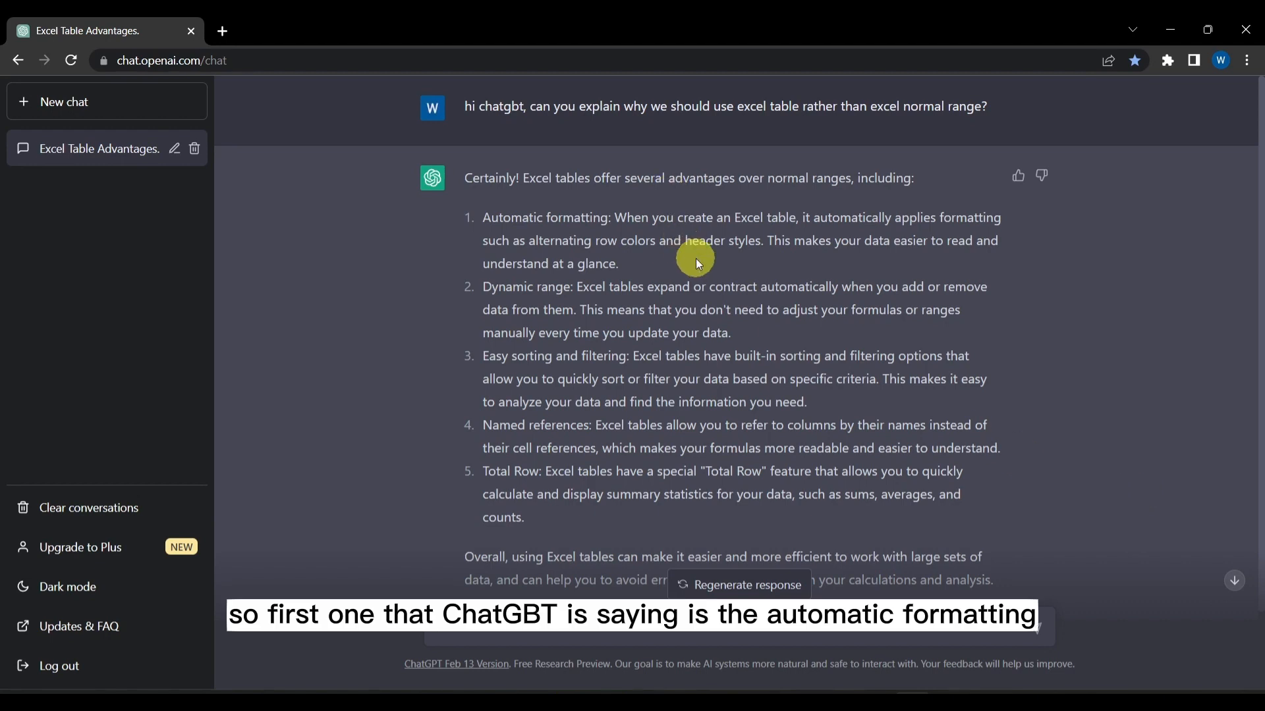
Read ChatGPT's points on automatic formatting, dynamic range, easy sorting and filtering, and named references, highlighting key phrases
{"action": "left_click_drag", "start_coordinate": [484, 218], "coordinate": [607, 218]}
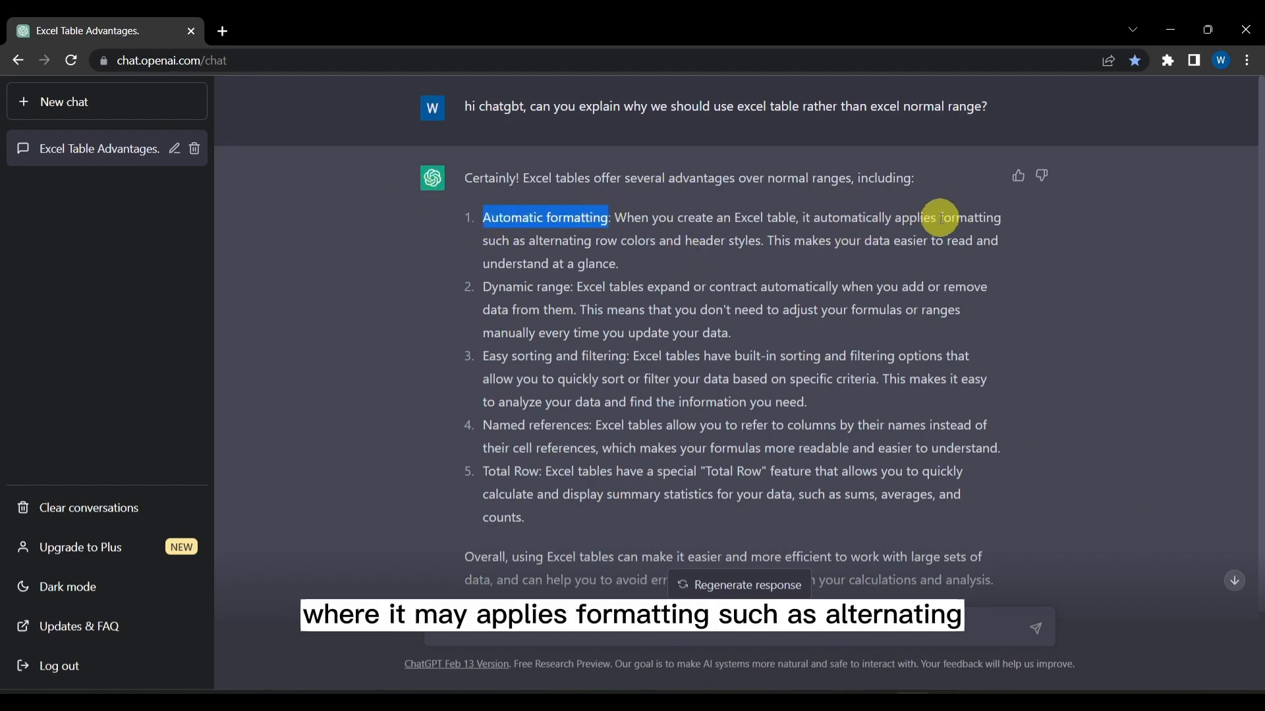
{"action": "left_click_drag", "start_coordinate": [601, 242], "coordinate": [769, 245]}
{"action": "left_click_drag", "start_coordinate": [866, 243], "coordinate": [917, 265]}
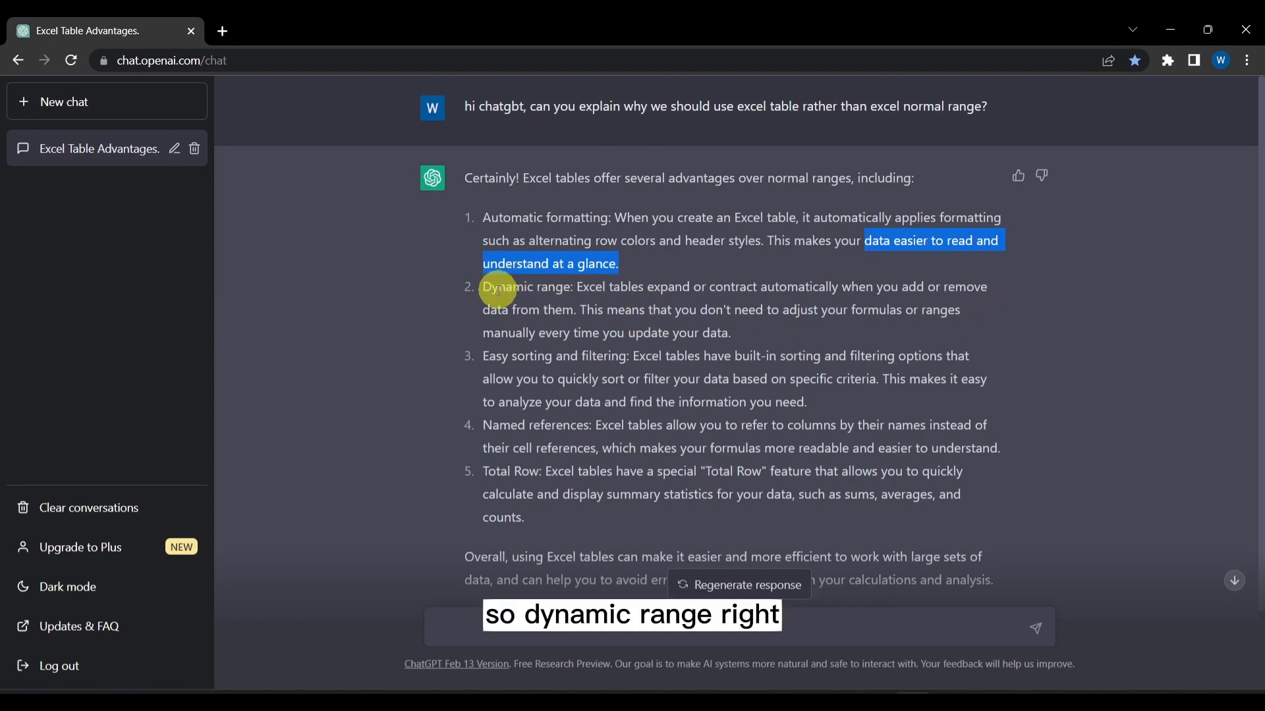
{"action": "left_click_drag", "start_coordinate": [648, 288], "coordinate": [835, 288]}
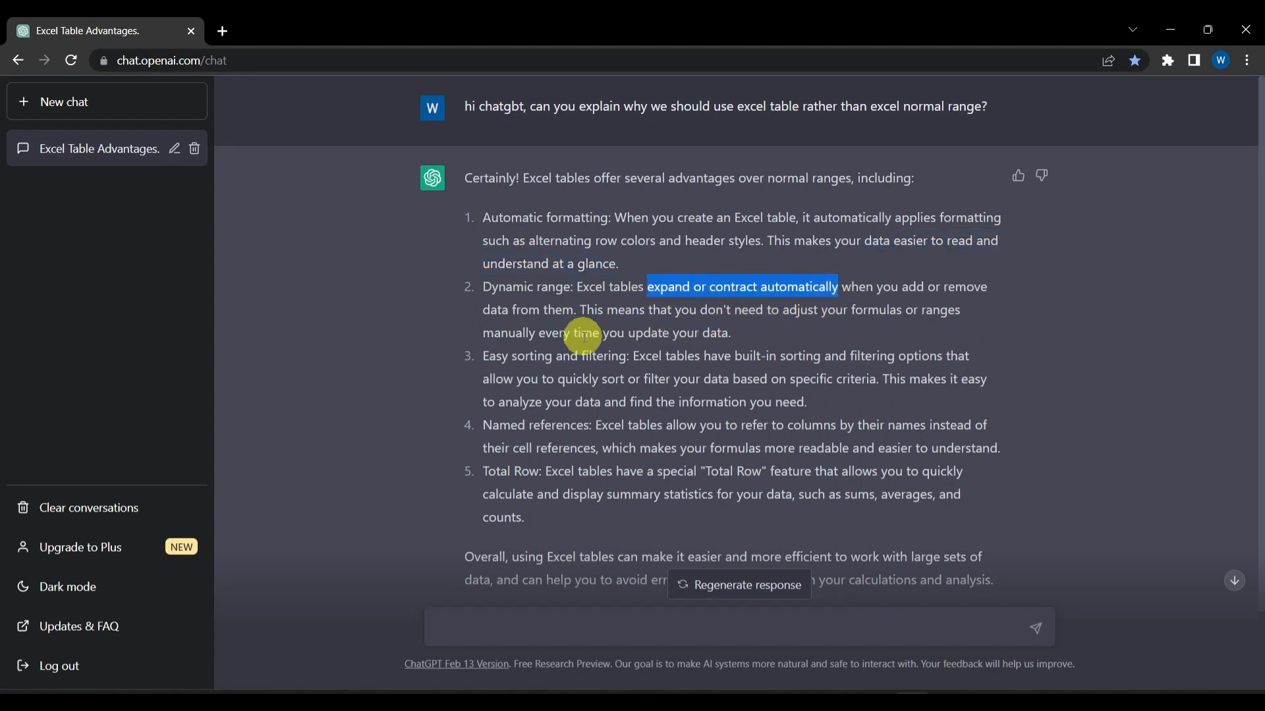
{"action": "left_click_drag", "start_coordinate": [789, 311], "coordinate": [834, 338]}
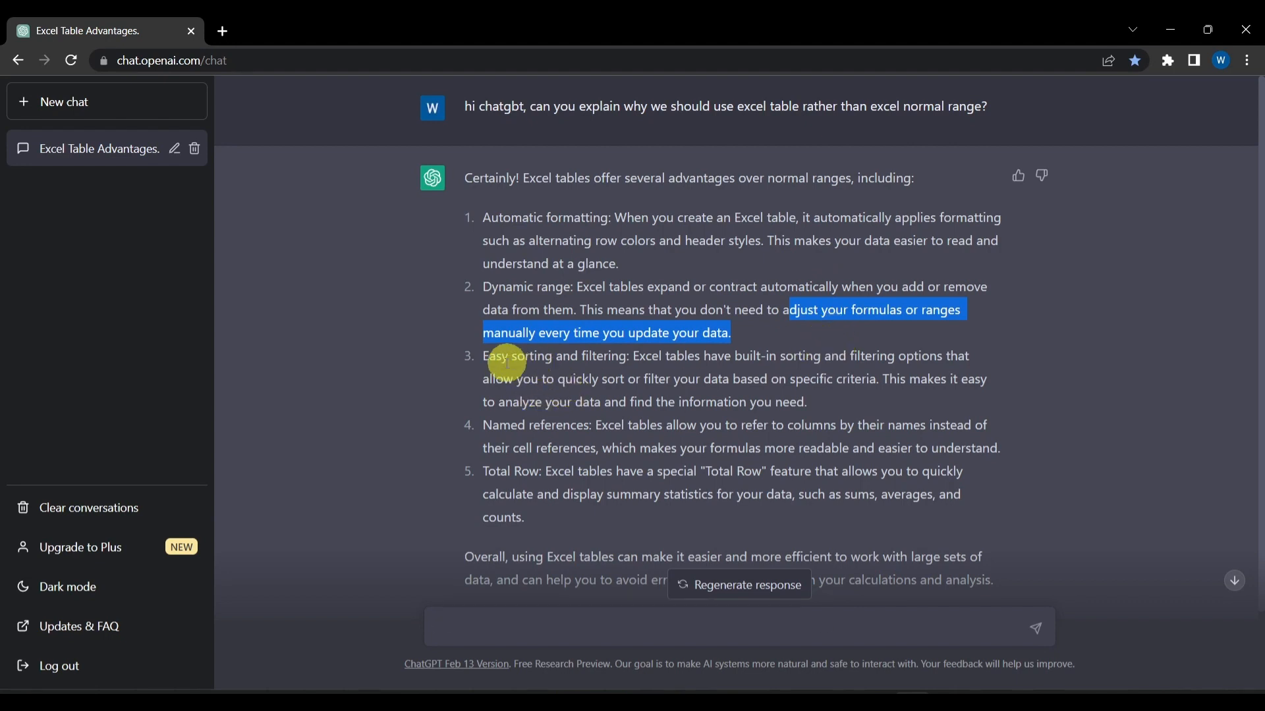
{"action": "left_click_drag", "start_coordinate": [500, 356], "coordinate": [603, 379]}
{"action": "left_click", "coordinate": [629, 369]}
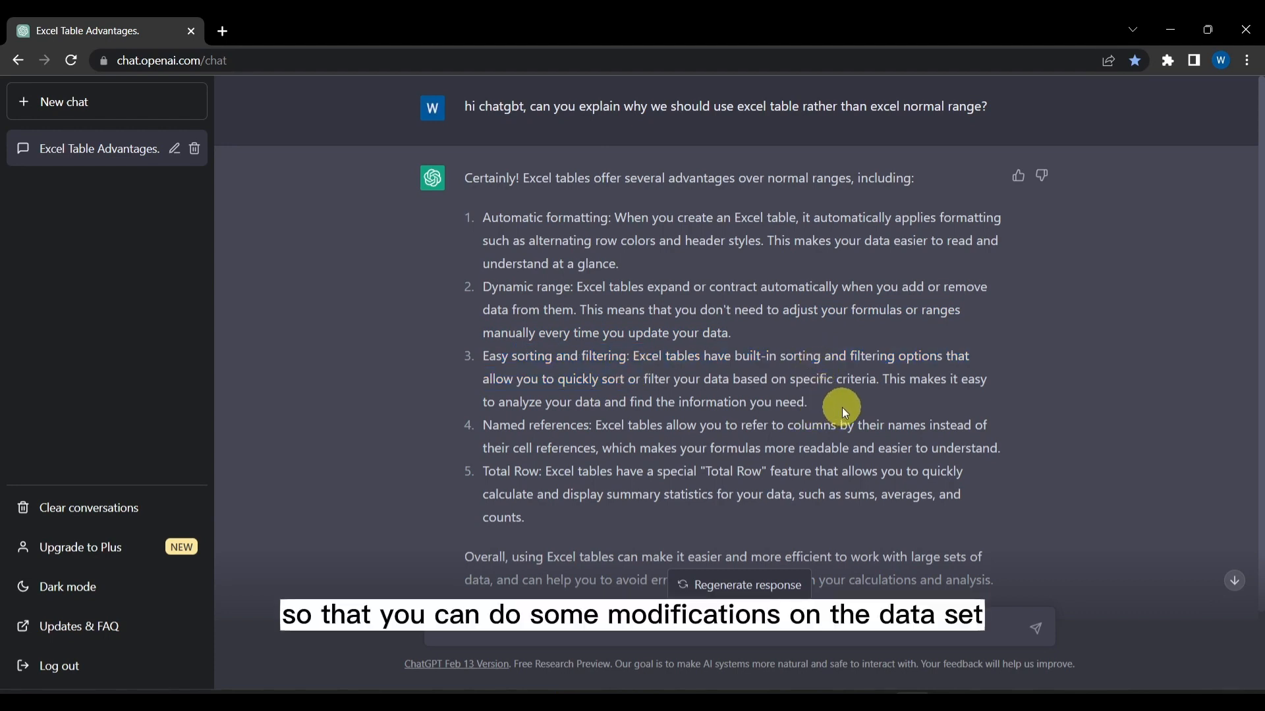
{"action": "left_click_drag", "start_coordinate": [484, 425], "coordinate": [696, 427]}
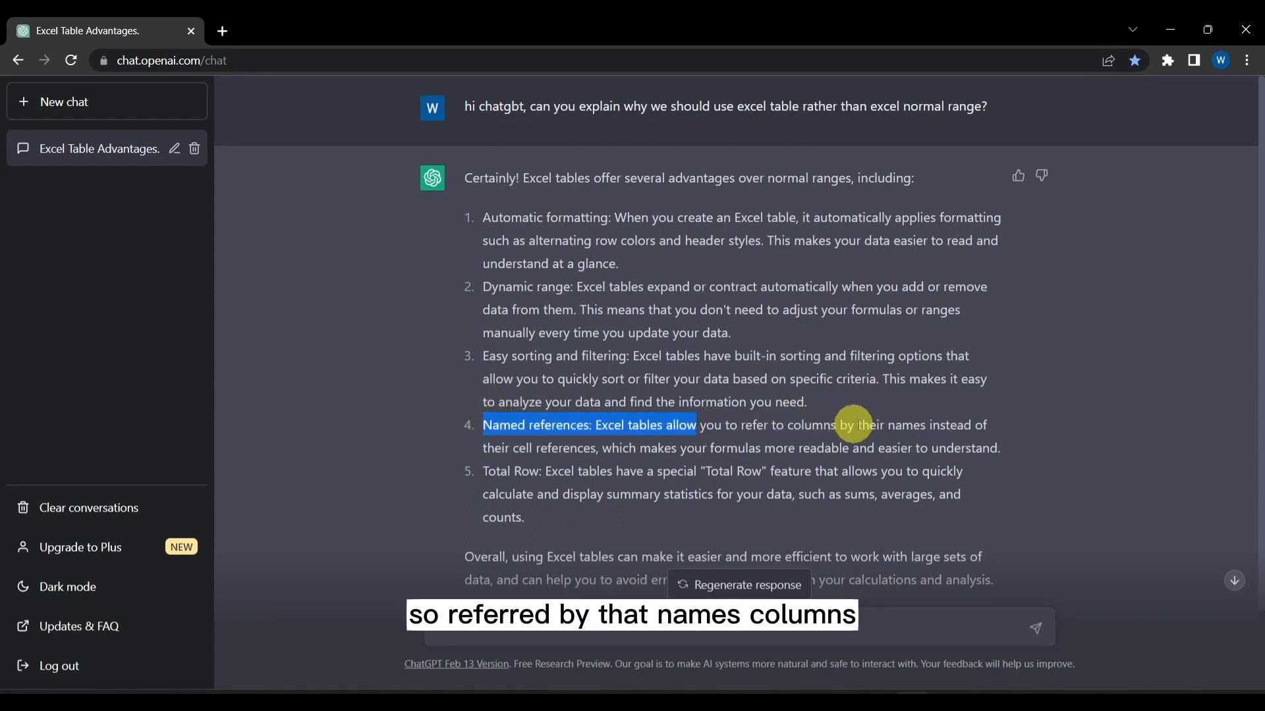
{"action": "left_click_drag", "start_coordinate": [792, 425], "coordinate": [591, 449]}
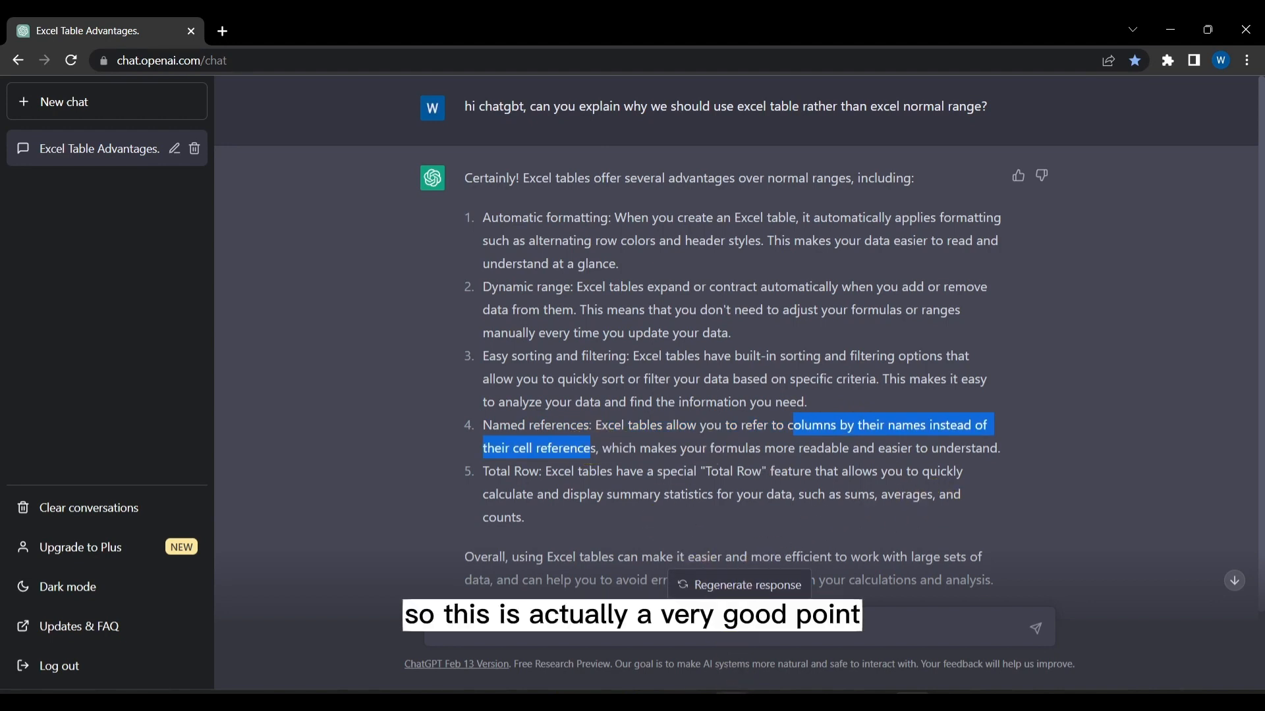
Switch to the Range vs Table workbook in Excel and compare the Total Cost formulas from G2 down to G10
{"action": "mouse_move", "coordinate": [742, 685]}
{"action": "left_click", "coordinate": [830, 652]}
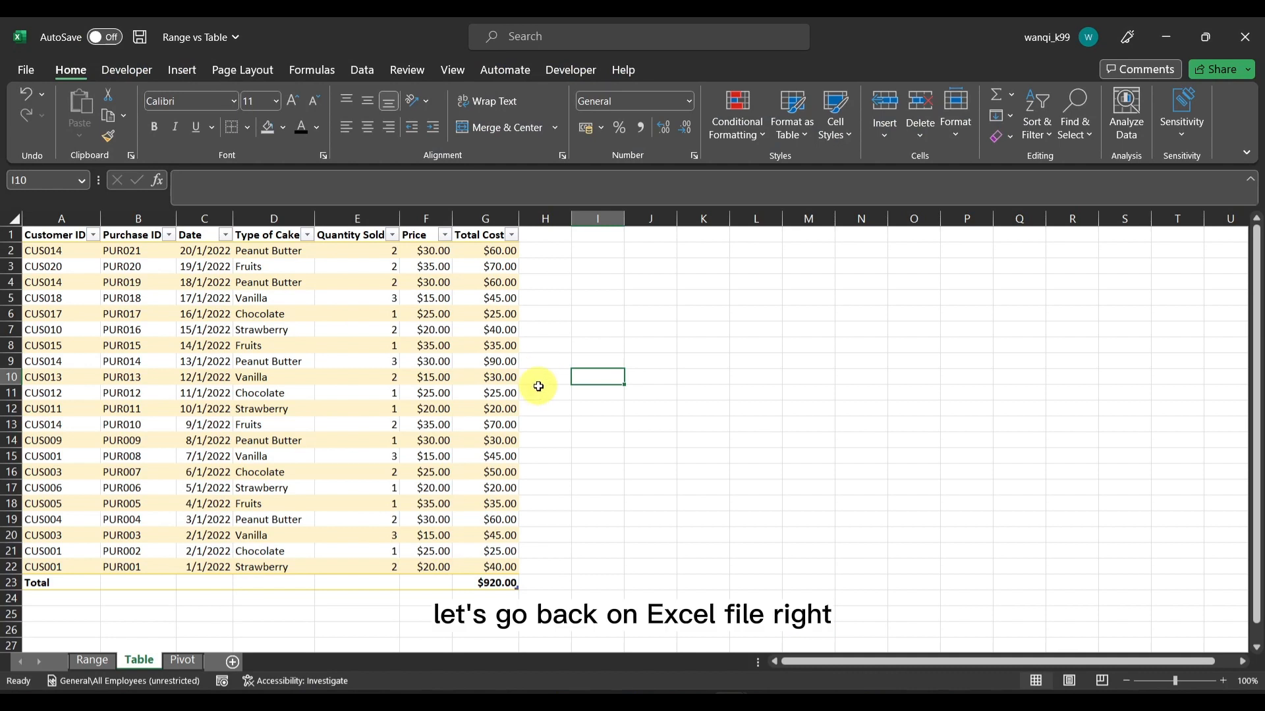
{"action": "left_click", "coordinate": [502, 253]}
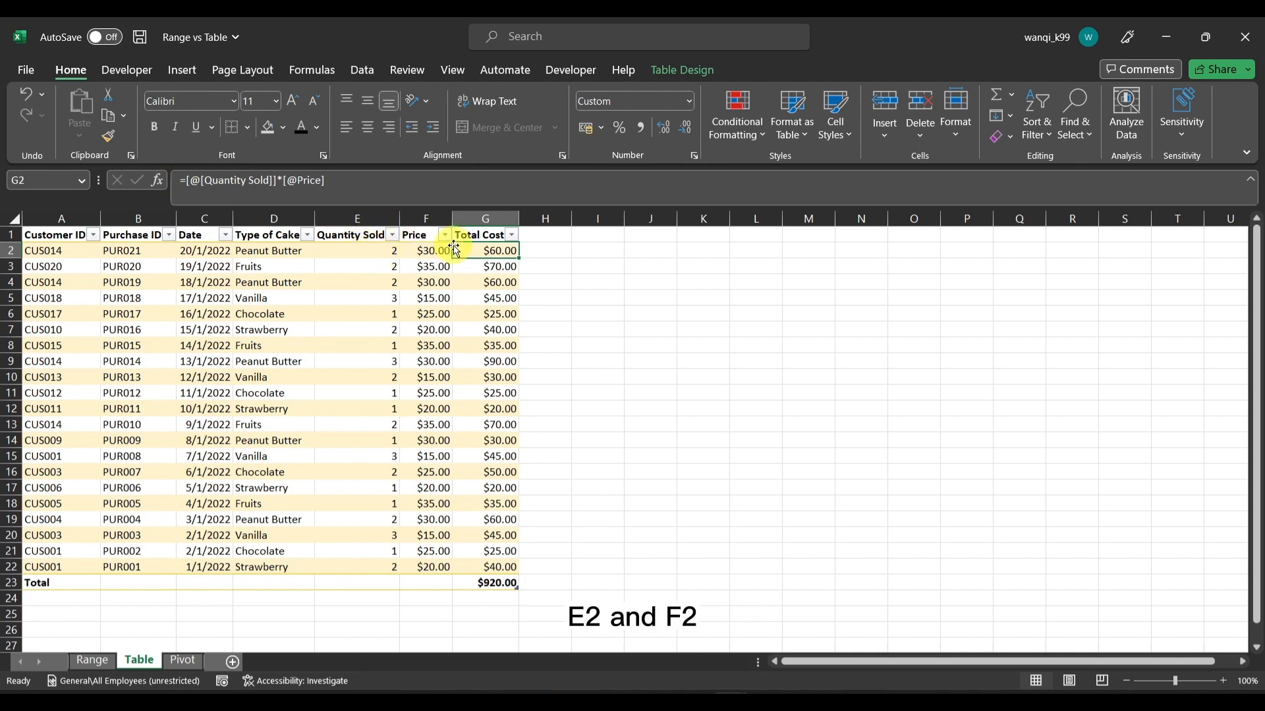
{"action": "left_click", "coordinate": [500, 269]}
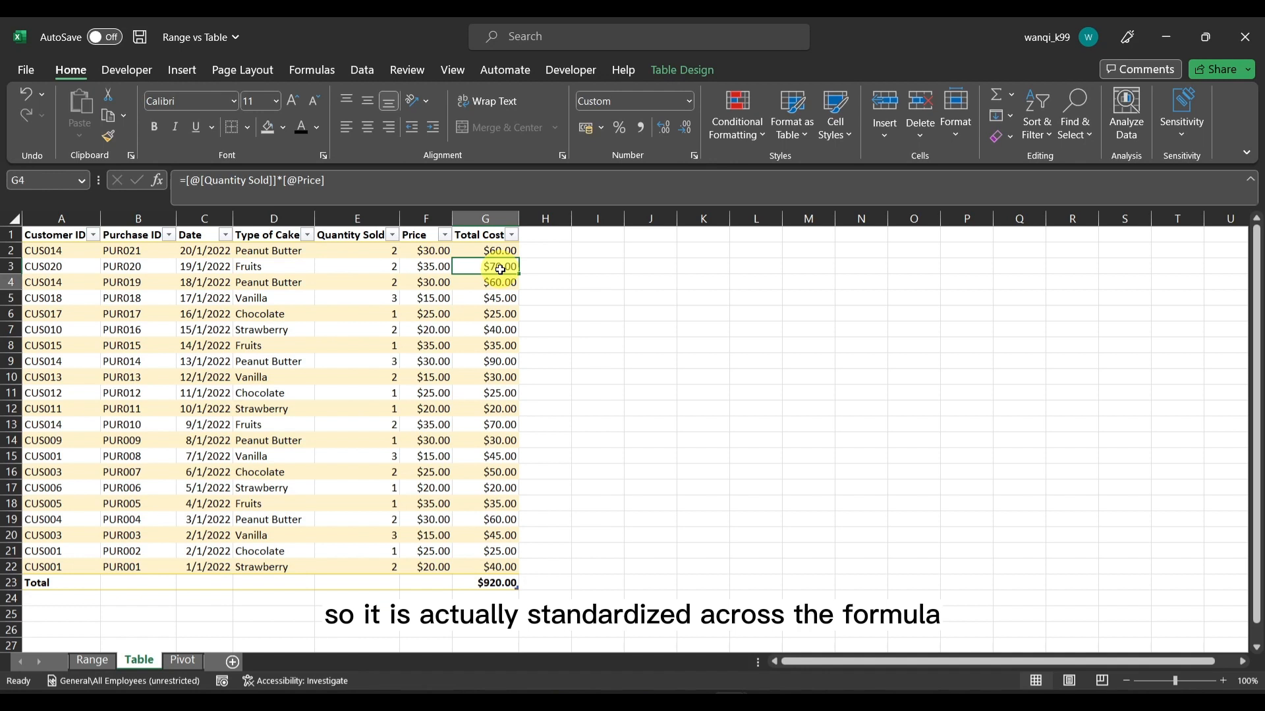
{"action": "key", "text": "Down"}
{"action": "key", "text": "Down"}
{"action": "key", "text": "Down"}
{"action": "key", "text": "Down"}
{"action": "key", "text": "Down"}
{"action": "key", "text": "Down"}
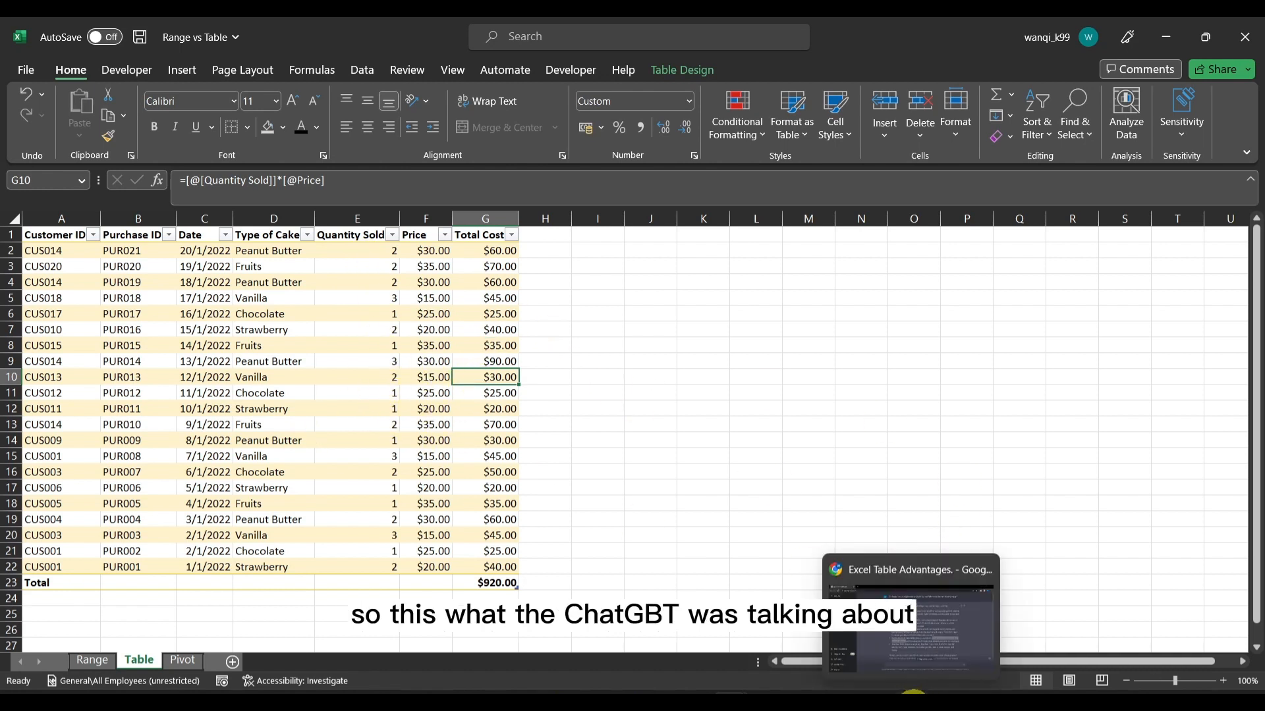
Switch back to the ChatGPT answer in Chrome and highlight the Total Row point, including sums, averages, and counts
{"action": "left_click", "coordinate": [945, 639]}
{"action": "left_click_drag", "start_coordinate": [484, 470], "coordinate": [535, 527]}
{"action": "left_click", "coordinate": [850, 497]}
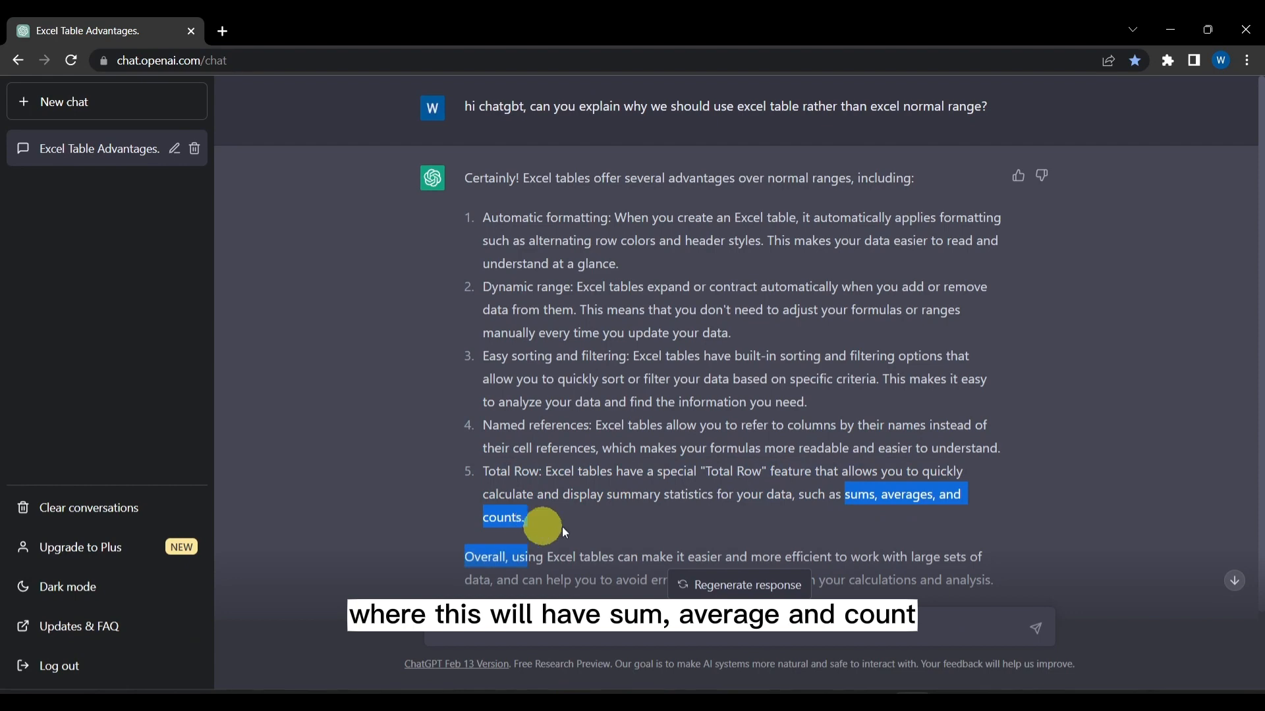
Examine the Total Cost subtotal in G23 of the Range vs Table workbook in Excel, and return to the ChatGPT answer in Chrome
{"action": "mouse_move", "coordinate": [860, 690]}
{"action": "mouse_move", "coordinate": [735, 700]}
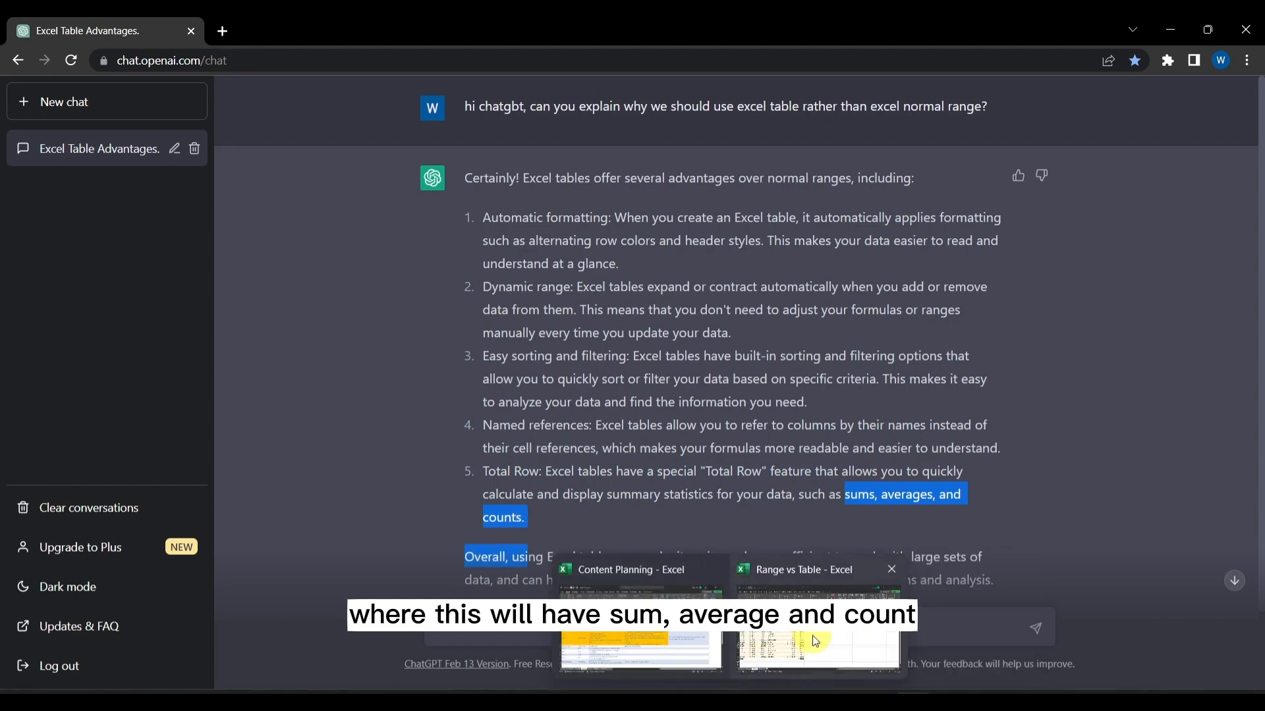
{"action": "left_click", "coordinate": [813, 641]}
{"action": "left_click", "coordinate": [480, 586]}
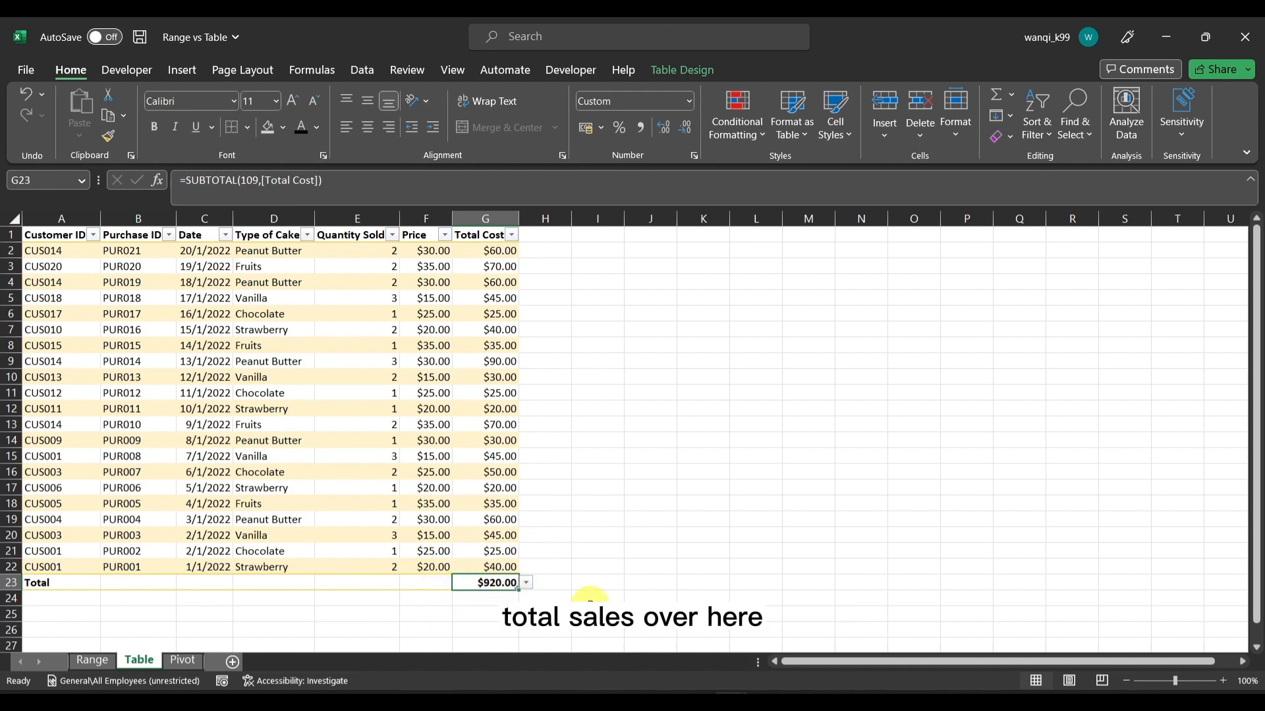
{"action": "mouse_move", "coordinate": [912, 702]}
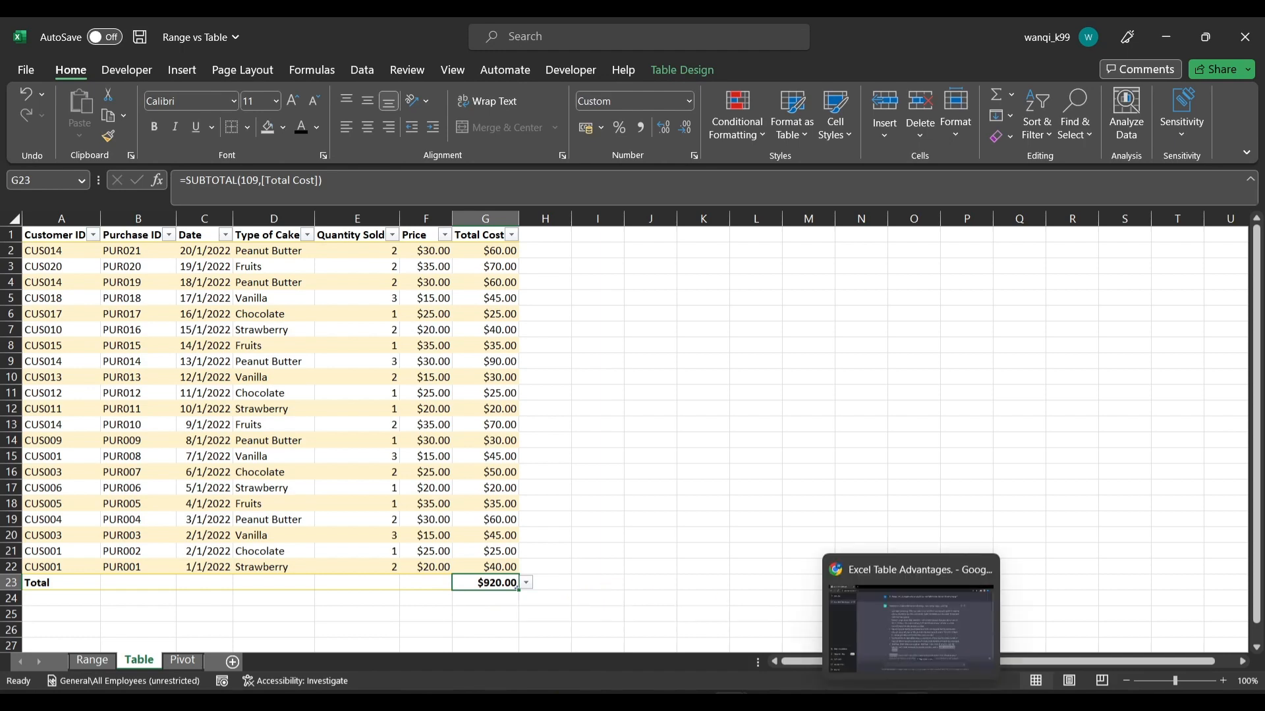
{"action": "left_click", "coordinate": [911, 592]}
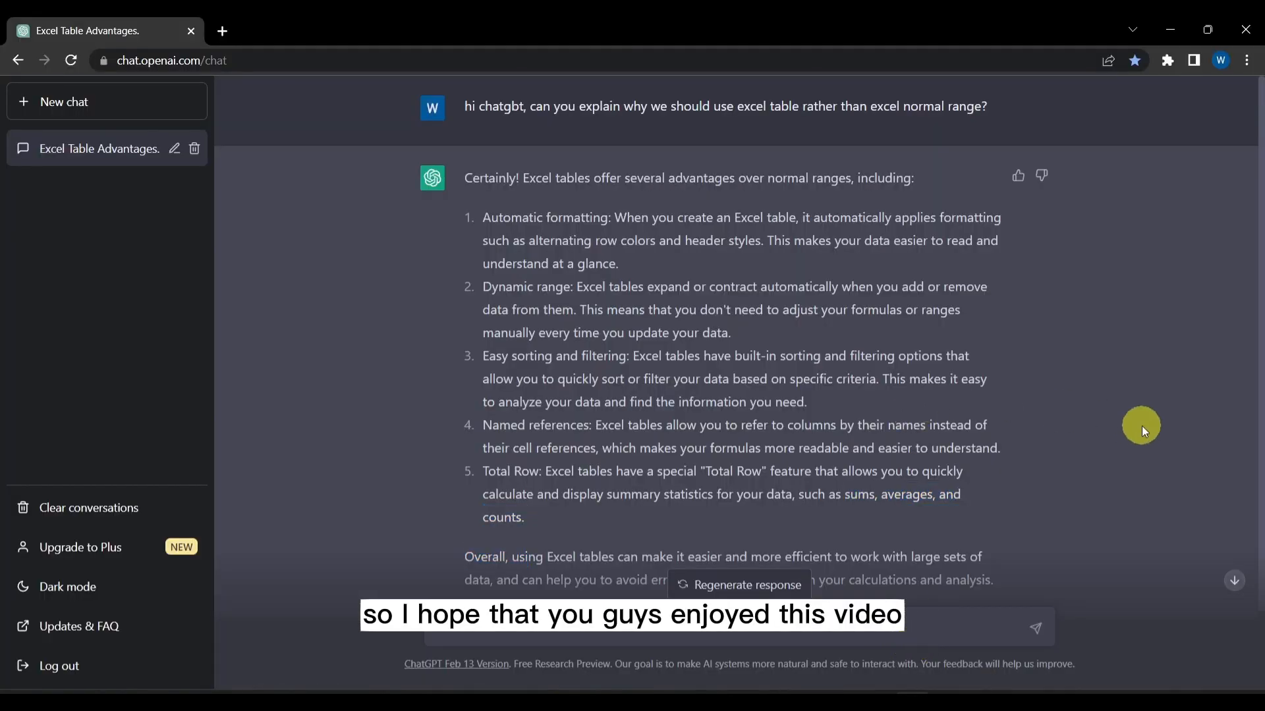